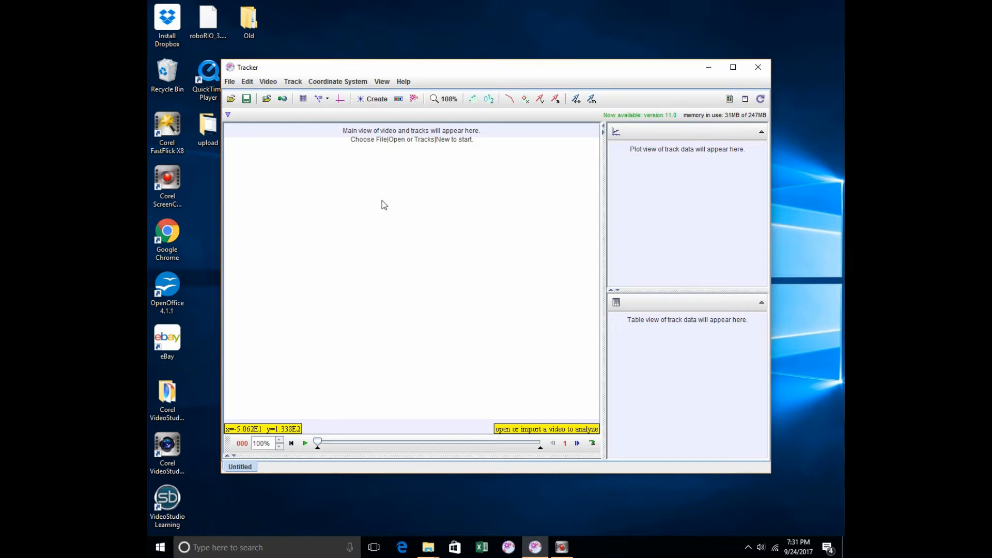
Step: Import 20150924_090615.mp4 from Desktop > Tracker_labs > Lab003b with File > Import > Video
{"action": "left_click", "coordinate": [230, 83]}
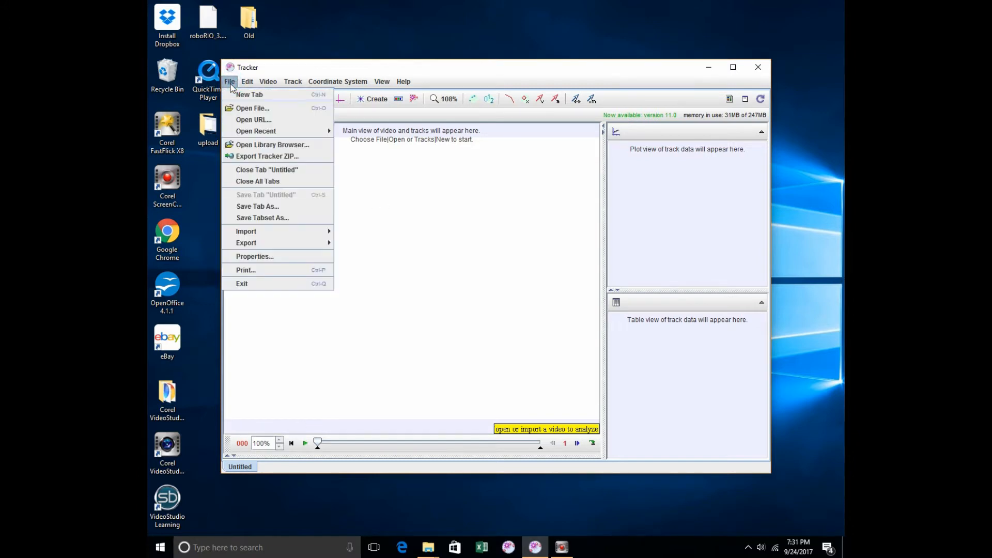
{"action": "left_click", "coordinate": [270, 231]}
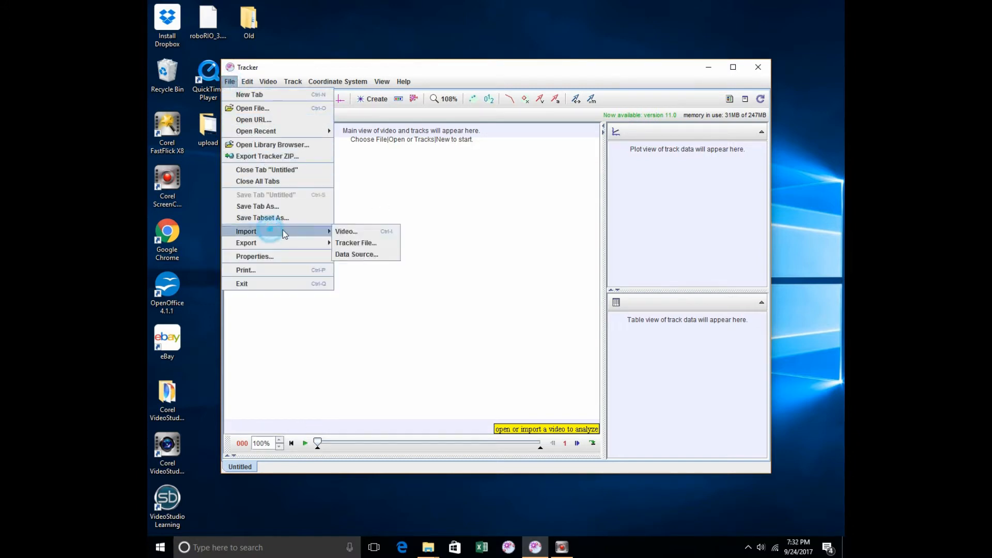
{"action": "left_click", "coordinate": [346, 231]}
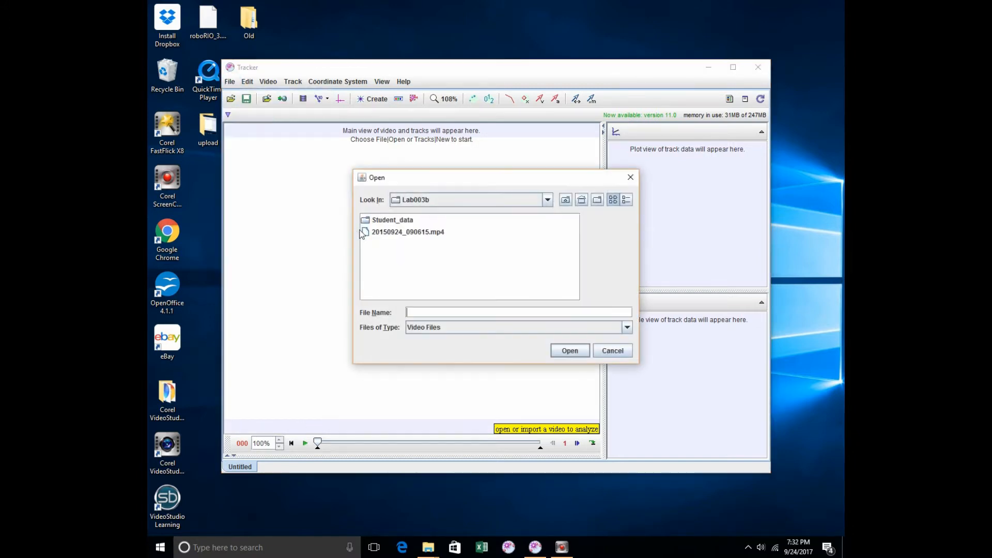
{"action": "left_click", "coordinate": [582, 200]}
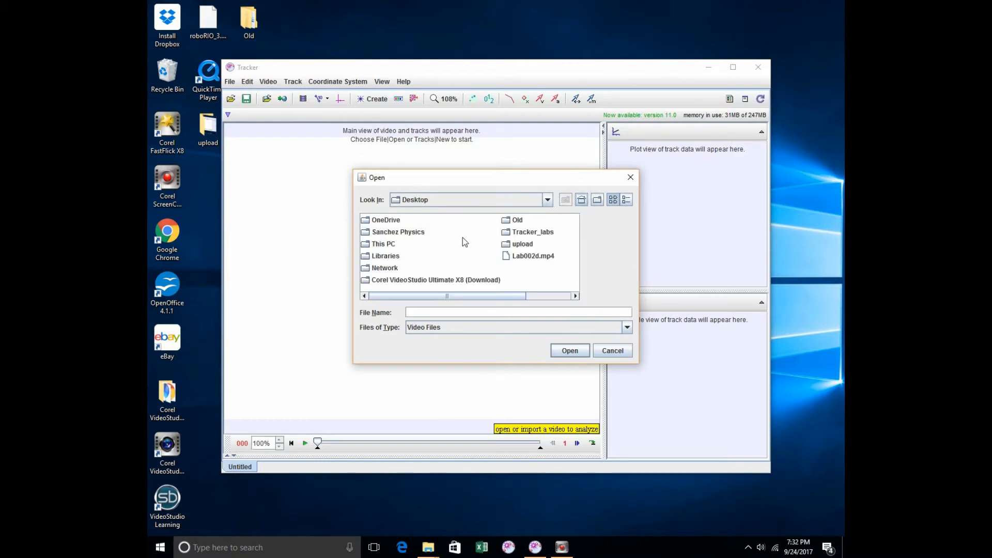
{"action": "double_click", "coordinate": [517, 234]}
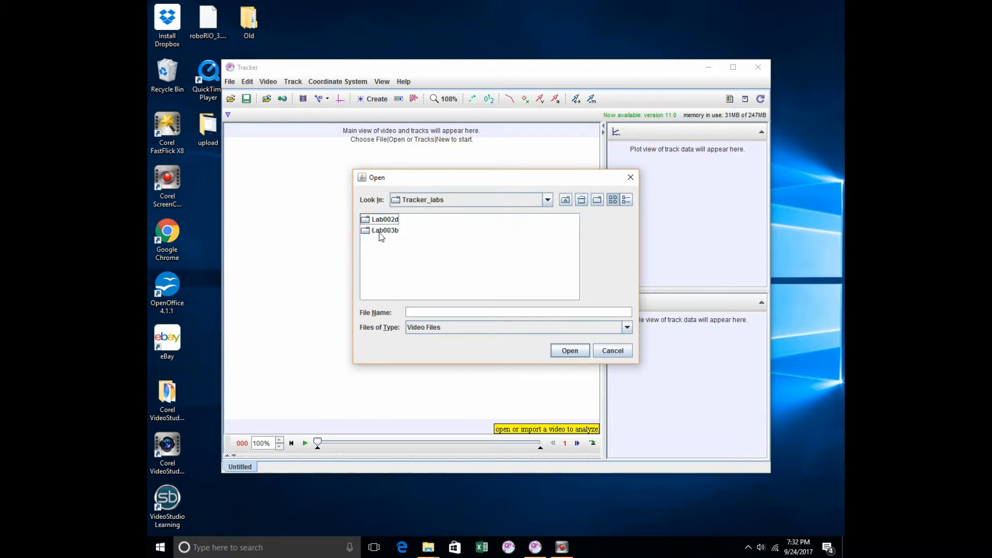
{"action": "double_click", "coordinate": [382, 231]}
{"action": "double_click", "coordinate": [390, 233]}
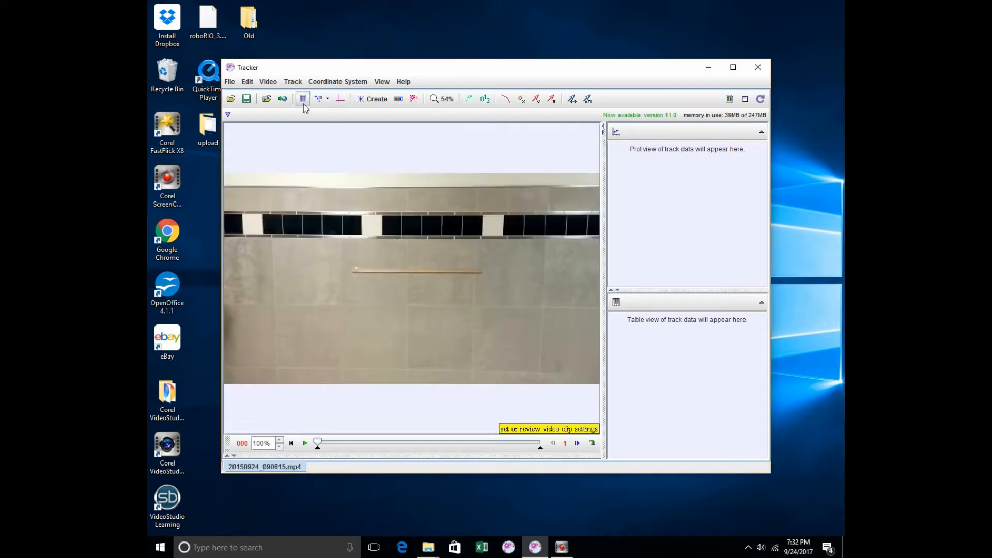
Step: Play the ball-throw footage through and pause it
{"action": "left_click", "coordinate": [305, 443]}
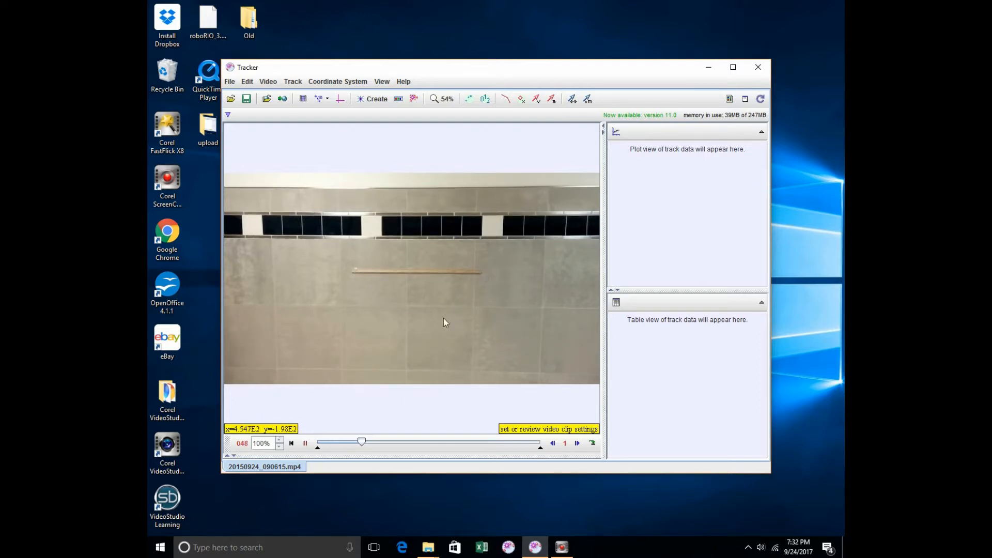
{"action": "scroll", "coordinate": [419, 274], "scroll_direction": "up", "scroll_amount": 1}
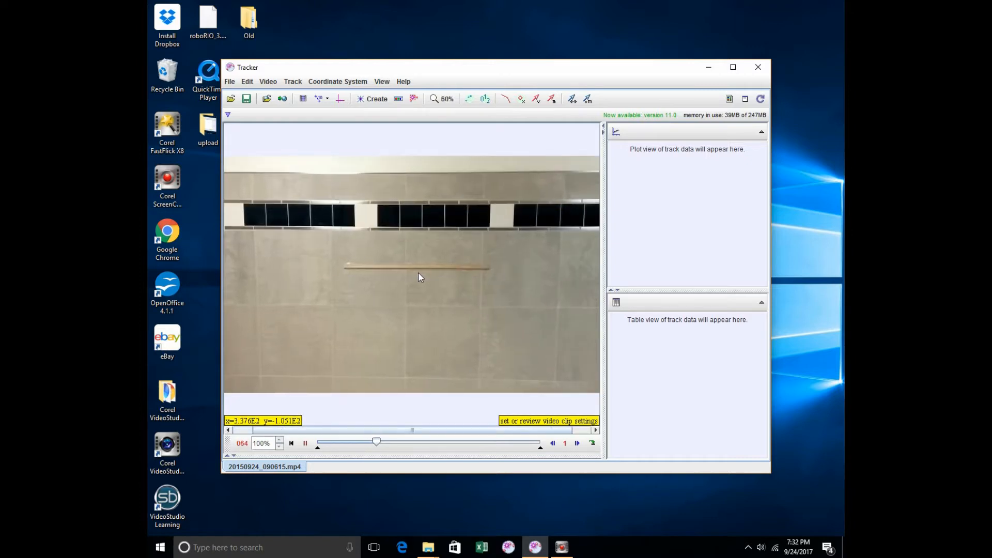
{"action": "scroll", "coordinate": [401, 321], "scroll_direction": "down", "scroll_amount": 1}
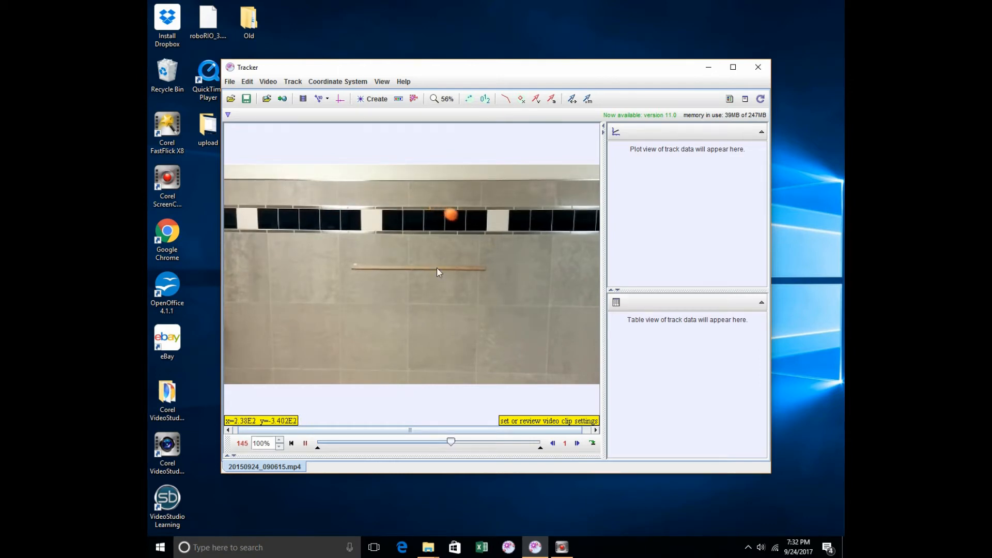
{"action": "left_click", "coordinate": [305, 444]}
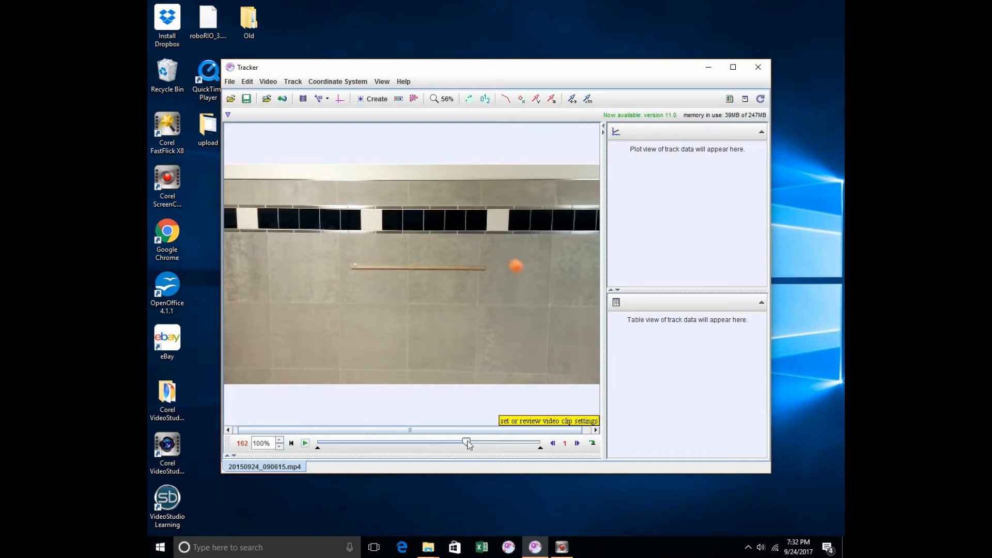
Step: Scrub from frame 58 to frame 167 to find the throw's start and end, then open Clip Settings
{"action": "left_click_drag", "start_coordinate": [468, 443], "coordinate": [420, 445]}
{"action": "left_click", "coordinate": [377, 445]}
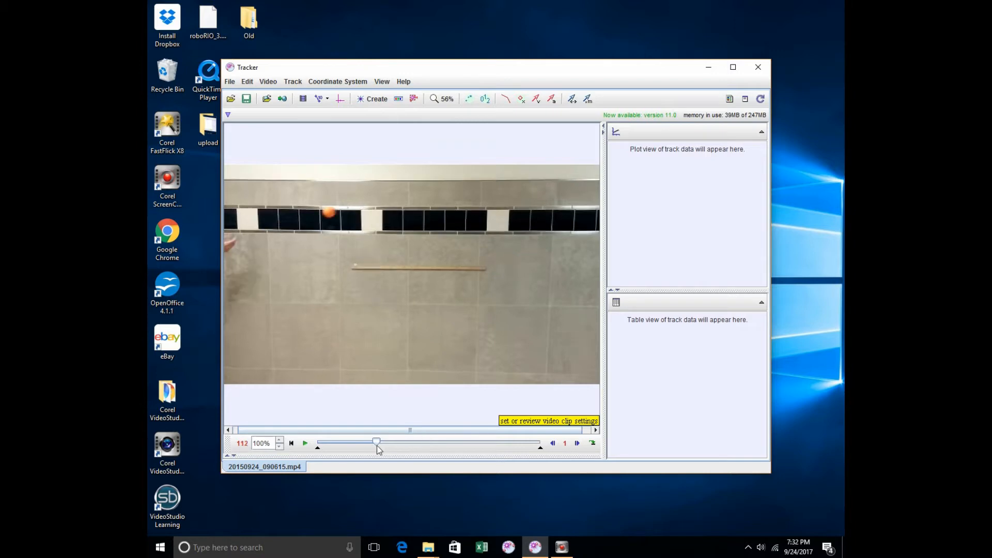
{"action": "left_click", "coordinate": [369, 445]}
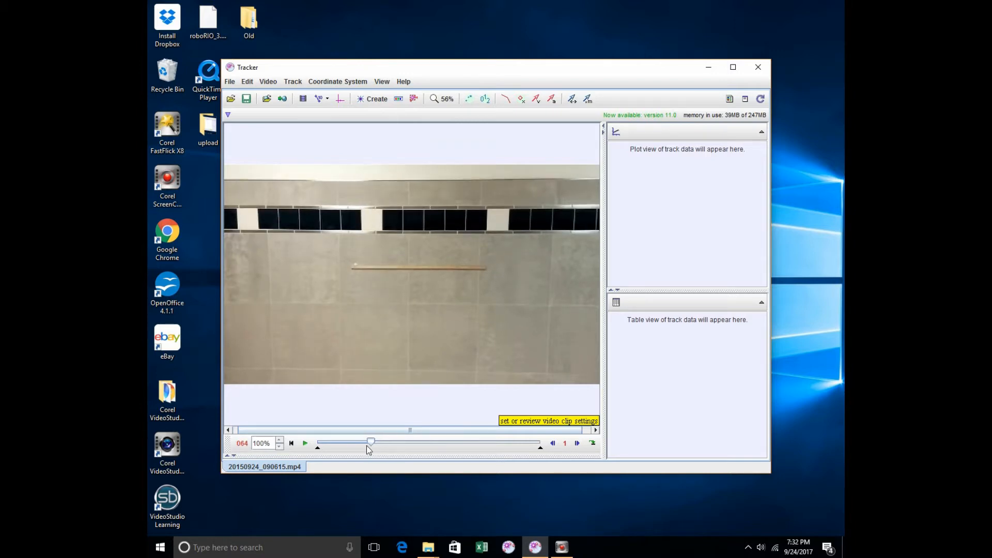
{"action": "left_click", "coordinate": [368, 445]}
{"action": "left_click", "coordinate": [372, 446]}
{"action": "left_click_drag", "start_coordinate": [372, 443], "coordinate": [400, 443]}
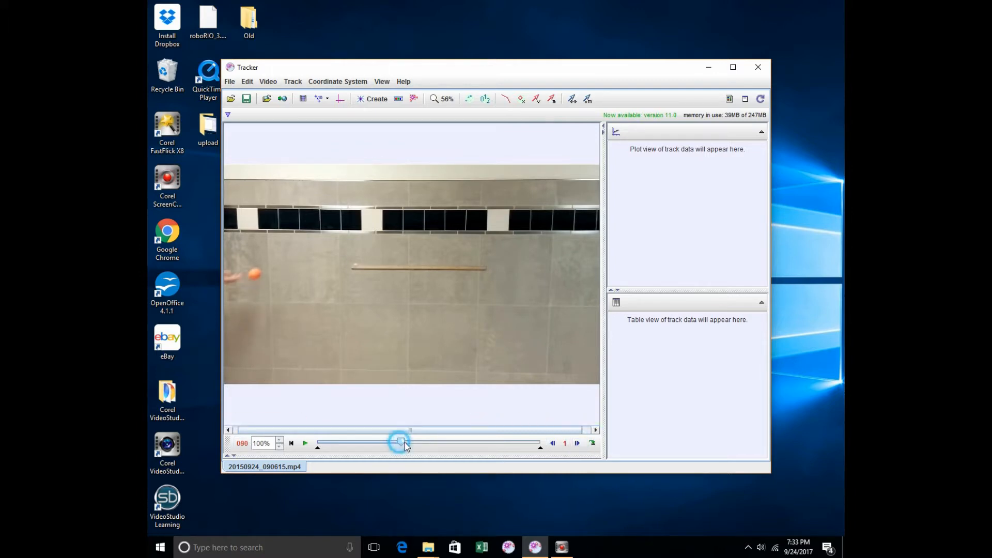
{"action": "left_click_drag", "start_coordinate": [400, 443], "coordinate": [471, 444]}
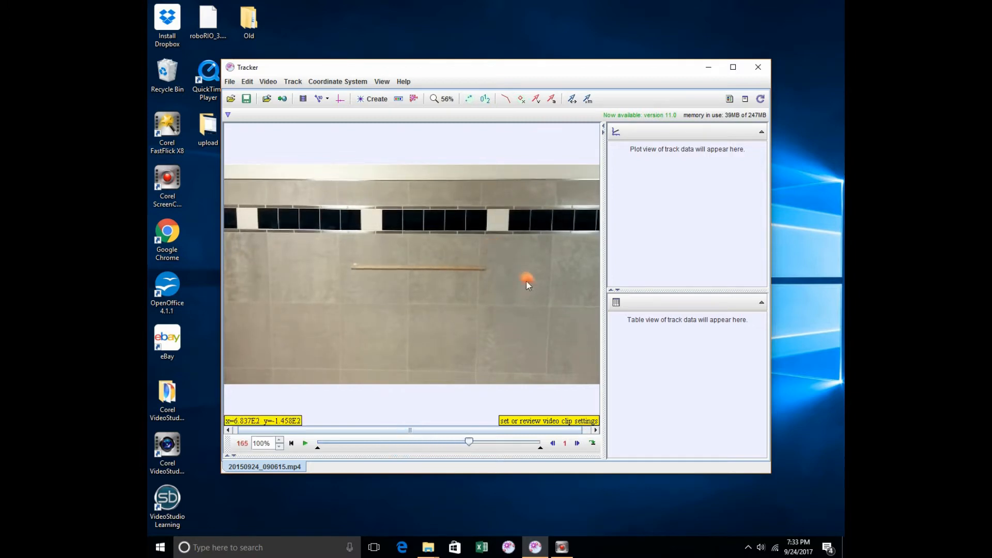
{"action": "left_click", "coordinate": [470, 443]}
{"action": "left_click_drag", "start_coordinate": [470, 445], "coordinate": [473, 446]}
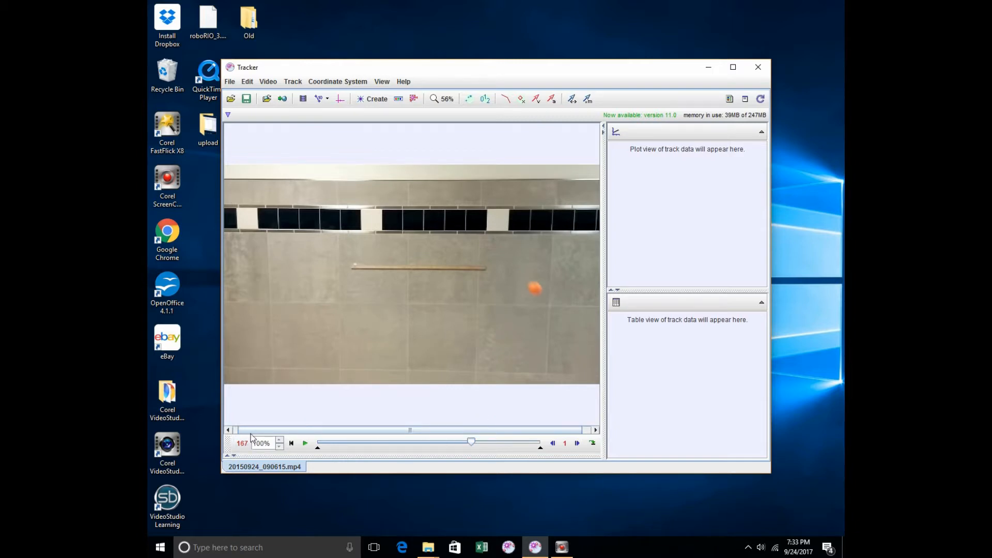
{"action": "left_click", "coordinate": [304, 99]}
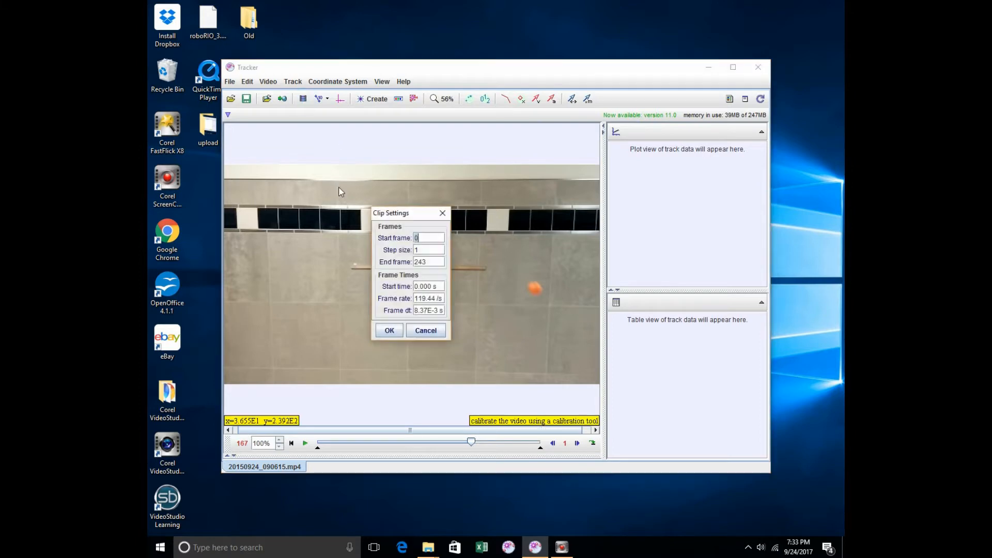
Step: Set start frame 90 and end frame 170, confirm, and move the slider to frame 168
{"action": "type", "text": "90"}
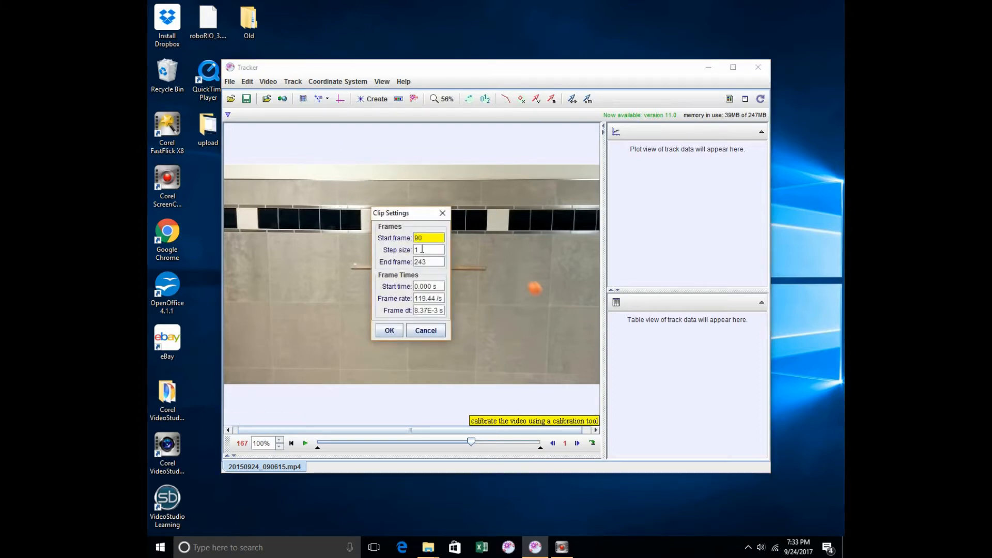
{"action": "left_click", "coordinate": [432, 262]}
{"action": "type", "text": "170"}
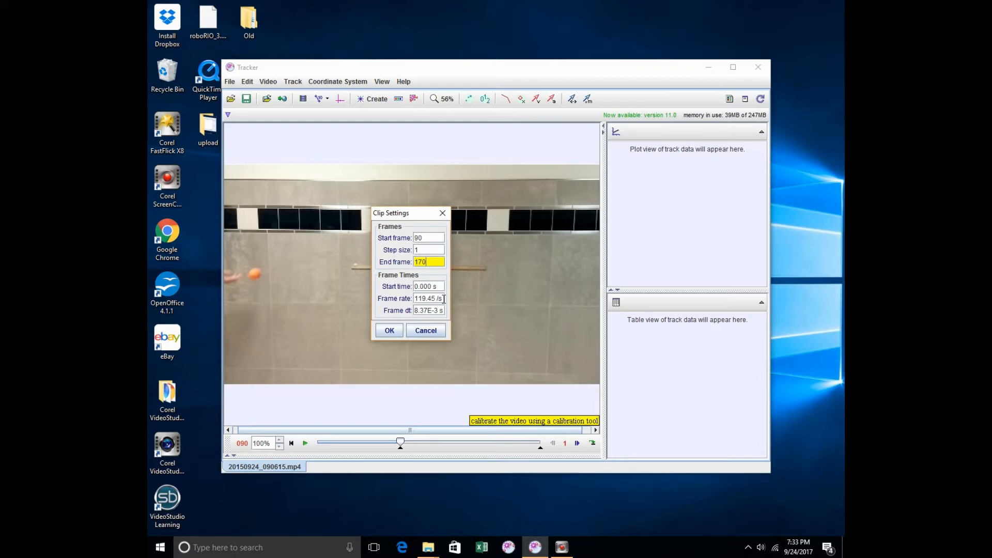
{"action": "left_click", "coordinate": [390, 331]}
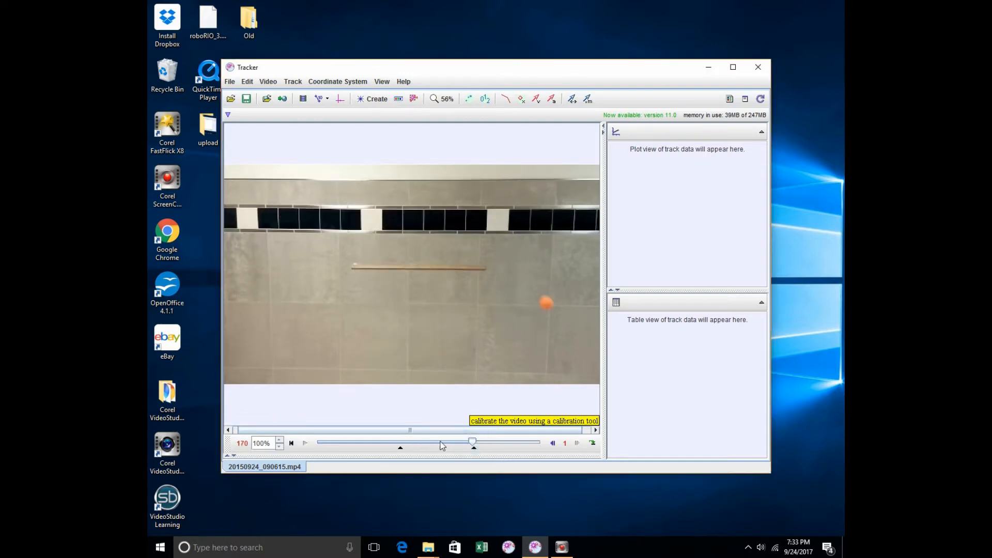
{"action": "left_click", "coordinate": [411, 443]}
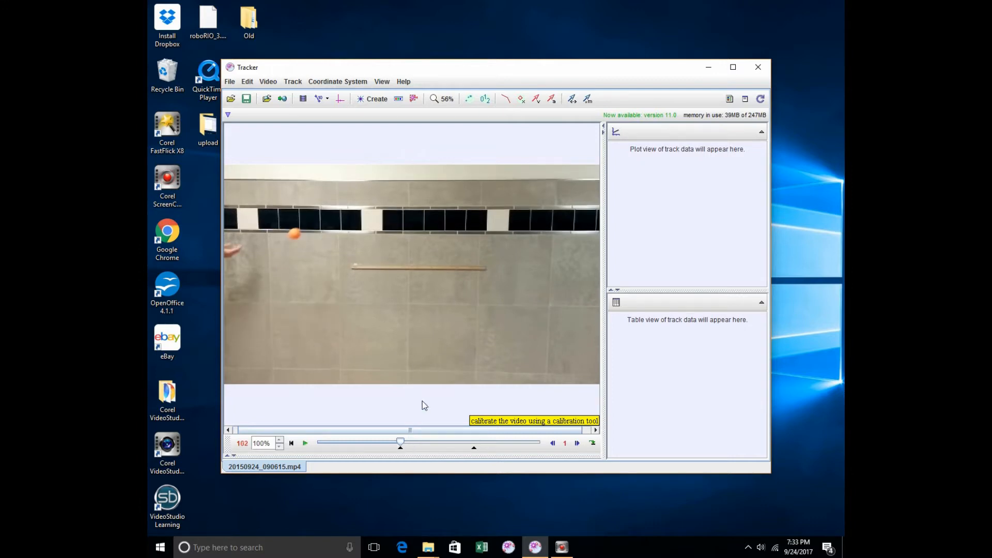
Step: Add a calibration stick spanning the wall rod, give it length 1, then hide it
{"action": "left_click", "coordinate": [320, 99]}
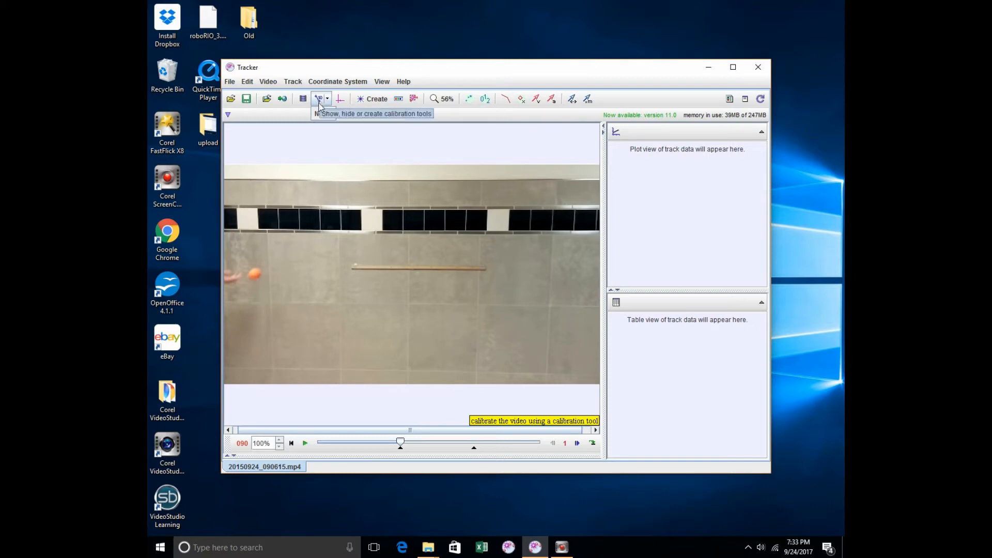
{"action": "mouse_move", "coordinate": [321, 113]}
{"action": "left_click", "coordinate": [353, 114]}
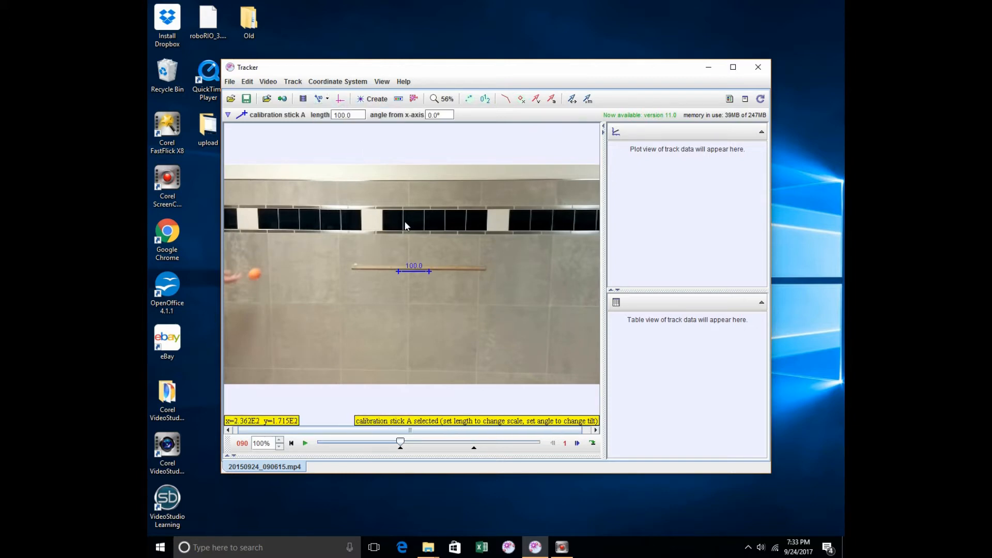
{"action": "left_click_drag", "start_coordinate": [432, 276], "coordinate": [487, 271]}
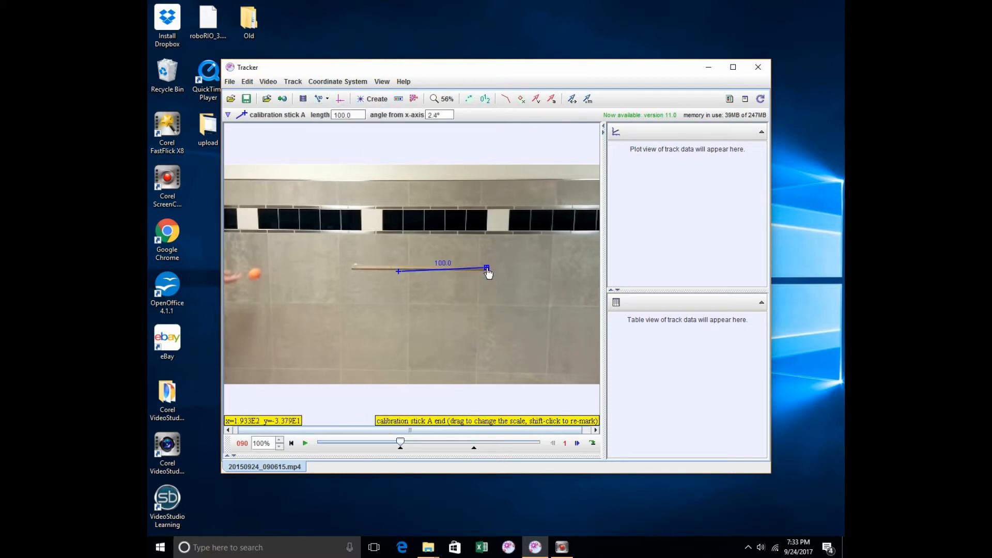
{"action": "left_click_drag", "start_coordinate": [400, 276], "coordinate": [352, 269]}
{"action": "left_click", "coordinate": [417, 262]}
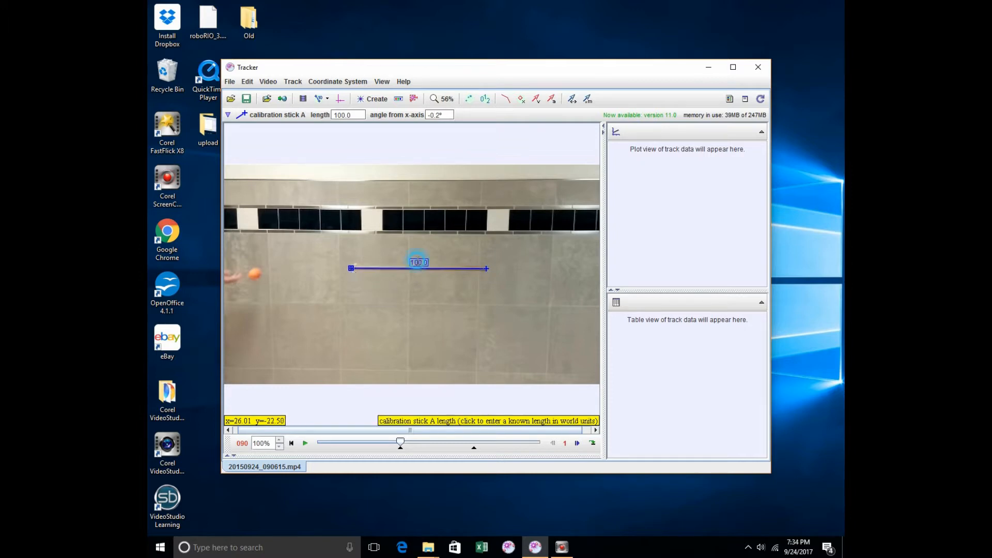
{"action": "type", "text": "1"}
{"action": "key", "text": "Return"}
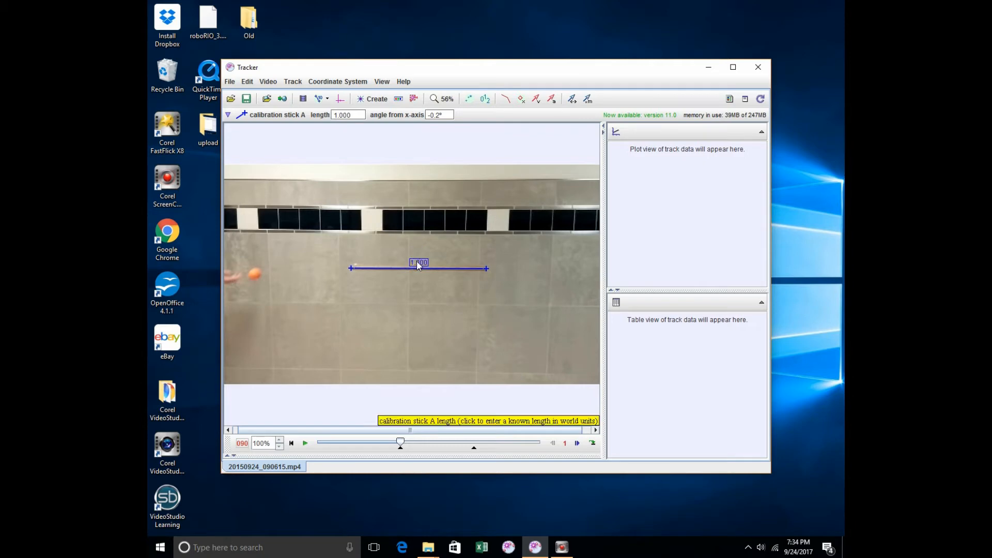
{"action": "left_click", "coordinate": [320, 101]}
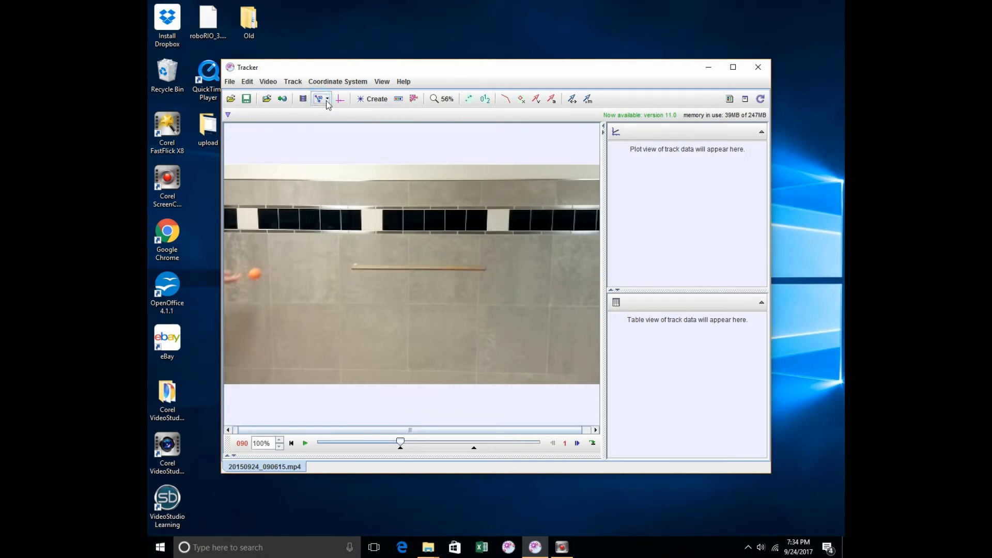
Step: Drag the coordinate axes origin onto the ball at frame 90, then hide the axes
{"action": "left_click", "coordinate": [340, 99]}
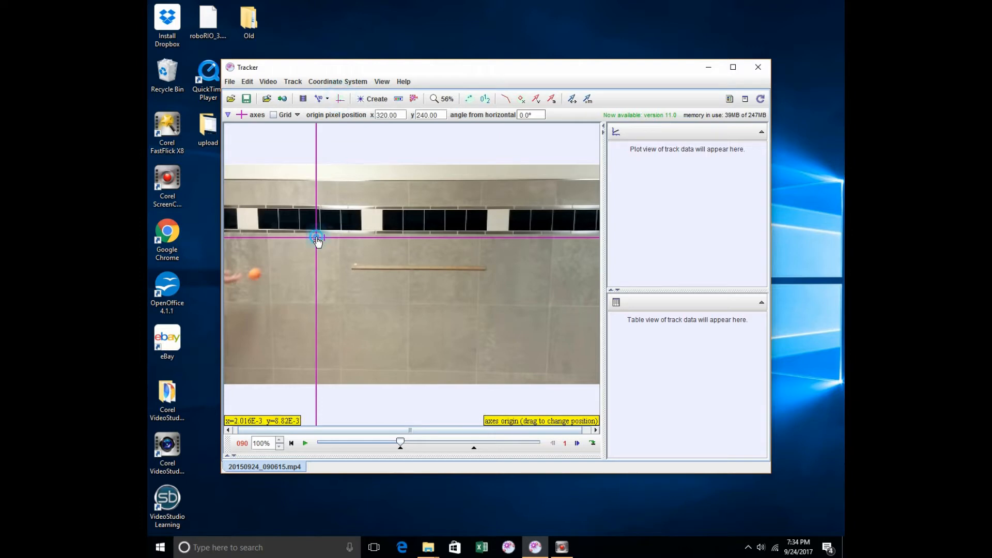
{"action": "left_click_drag", "start_coordinate": [317, 238], "coordinate": [257, 279]}
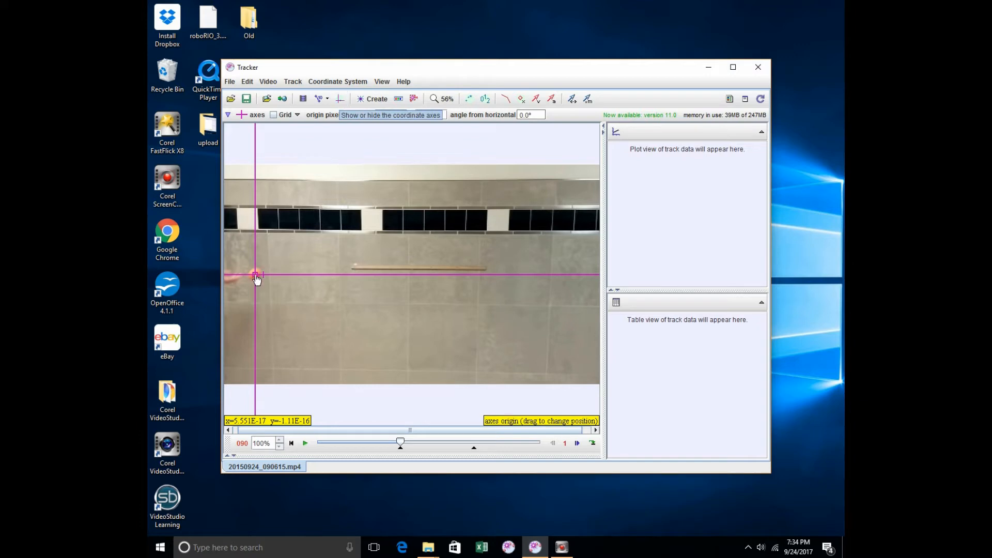
{"action": "left_click", "coordinate": [340, 100]}
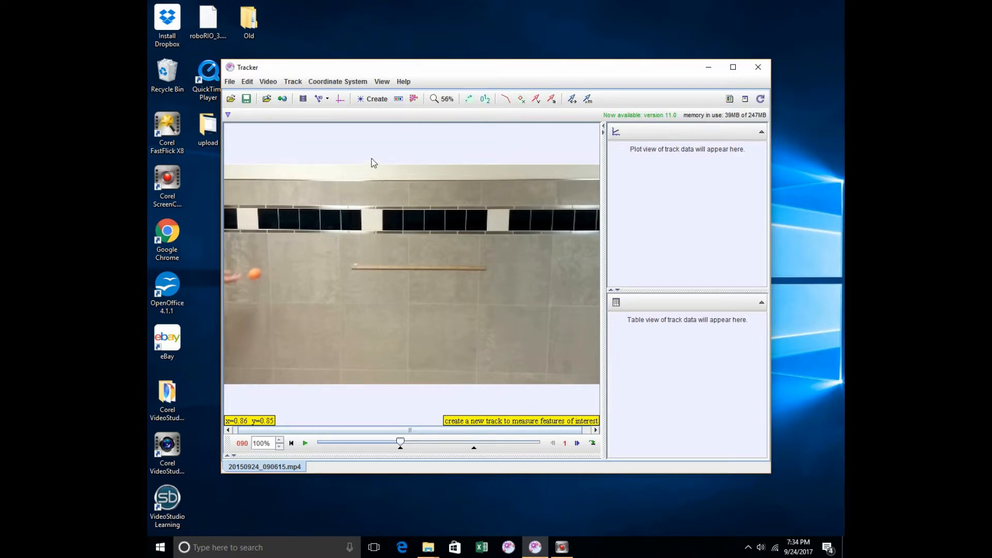
Step: Create point-mass track mass A and Ctrl+Shift-click the orange ball to set its autotrack key frame
{"action": "left_click", "coordinate": [371, 99]}
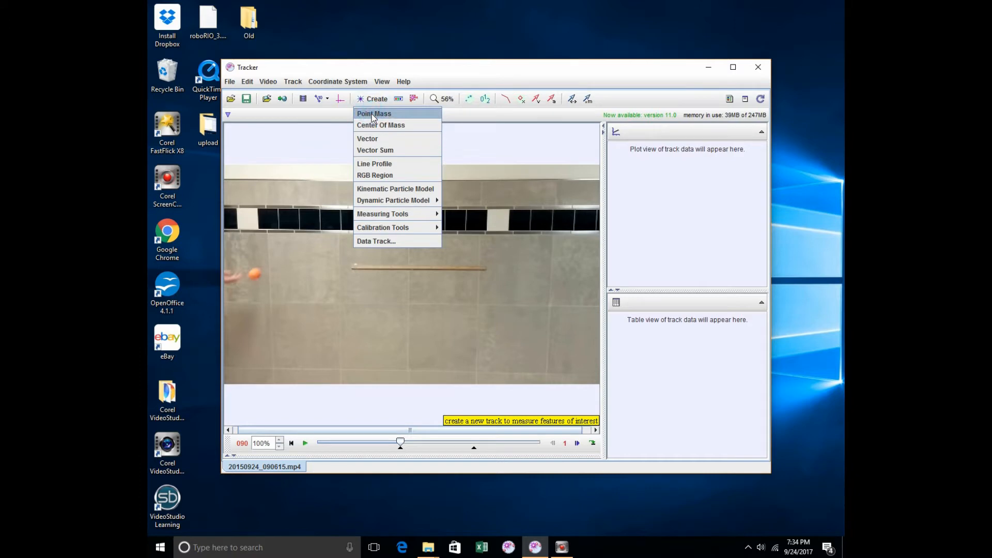
{"action": "left_click", "coordinate": [373, 115]}
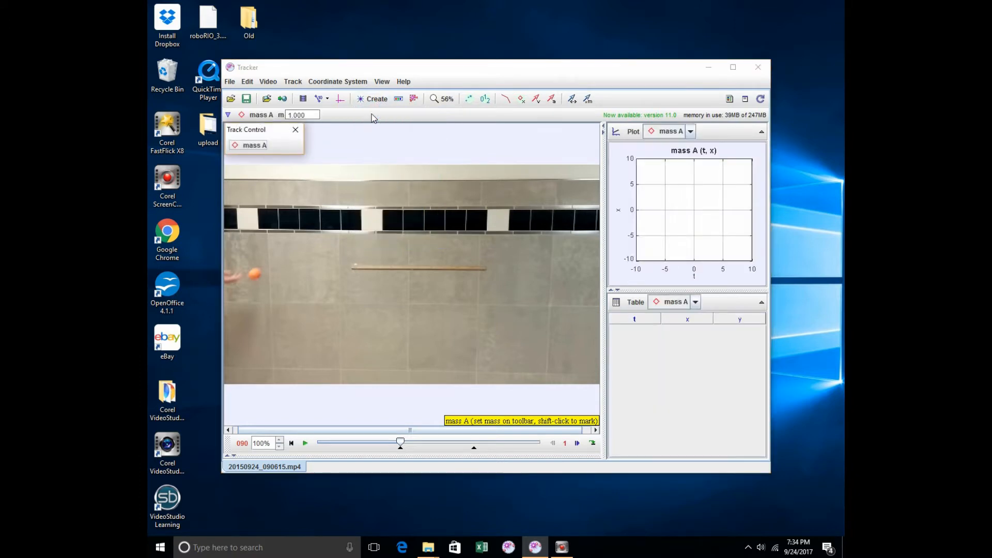
{"action": "left_click", "coordinate": [372, 184]}
{"action": "key", "text": "shift"}
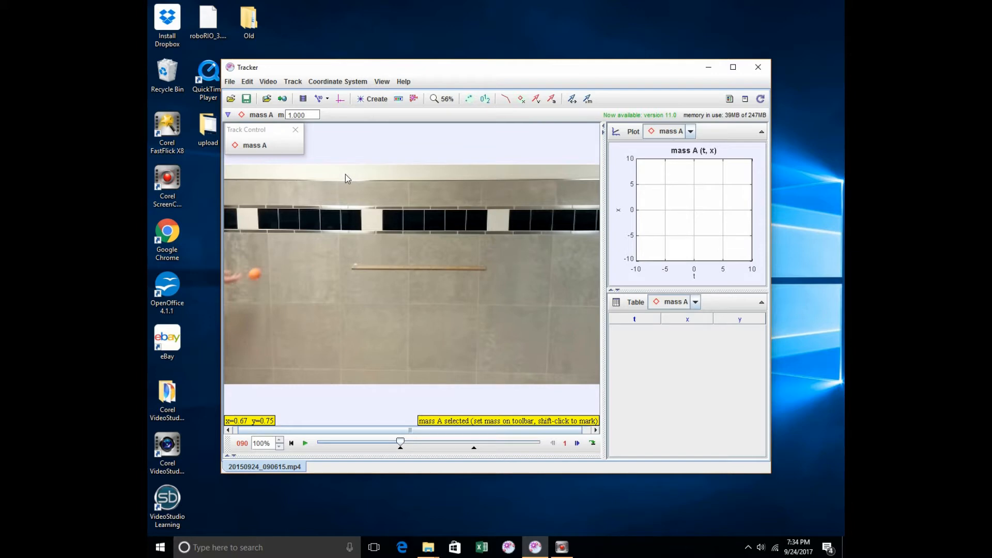
{"action": "key", "text": "shift"}
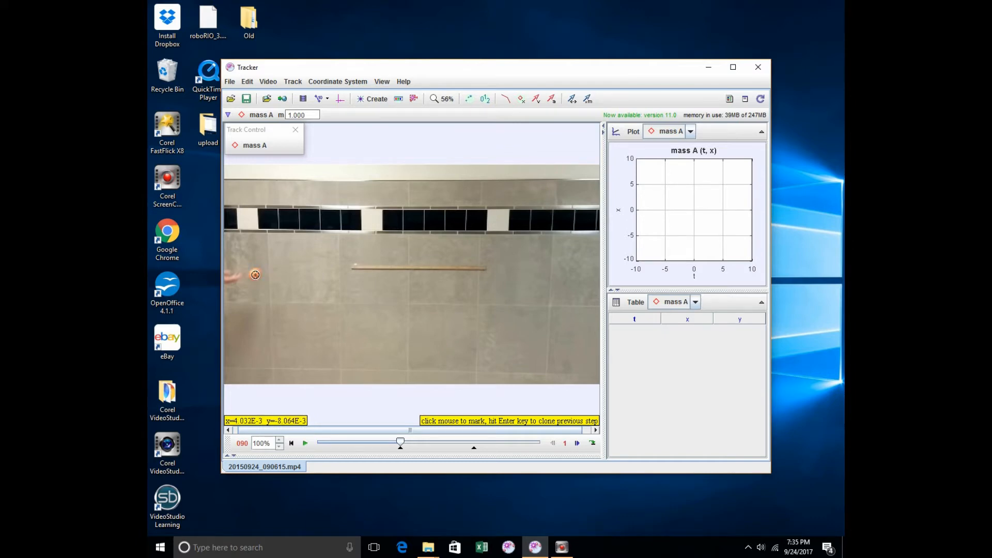
{"action": "left_click", "coordinate": [255, 275], "text": "ctrl+shift"}
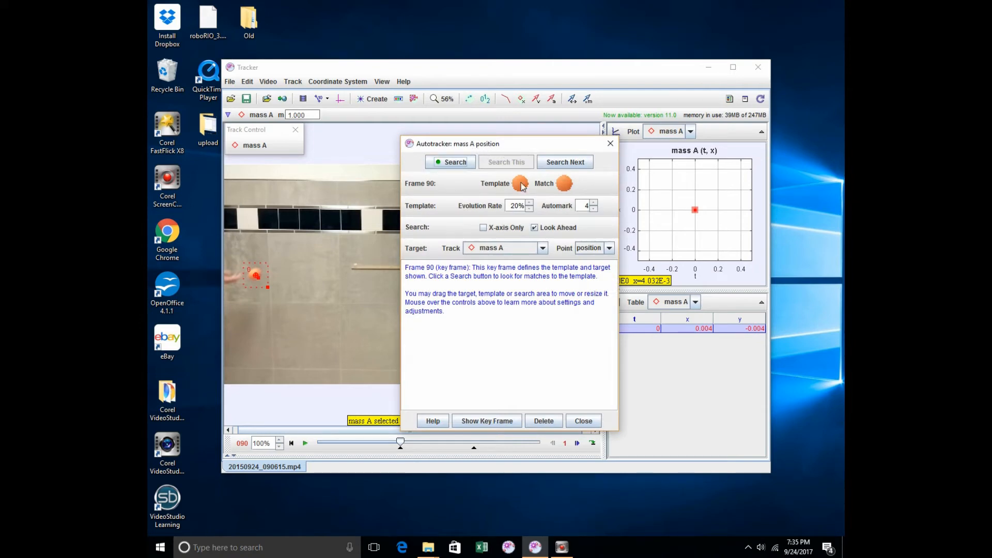
Step: Drag the Autotracker panel down to the lower right over the Table panel, clear of the video
{"action": "mouse_move", "coordinate": [523, 187]}
{"action": "mouse_move", "coordinate": [567, 188]}
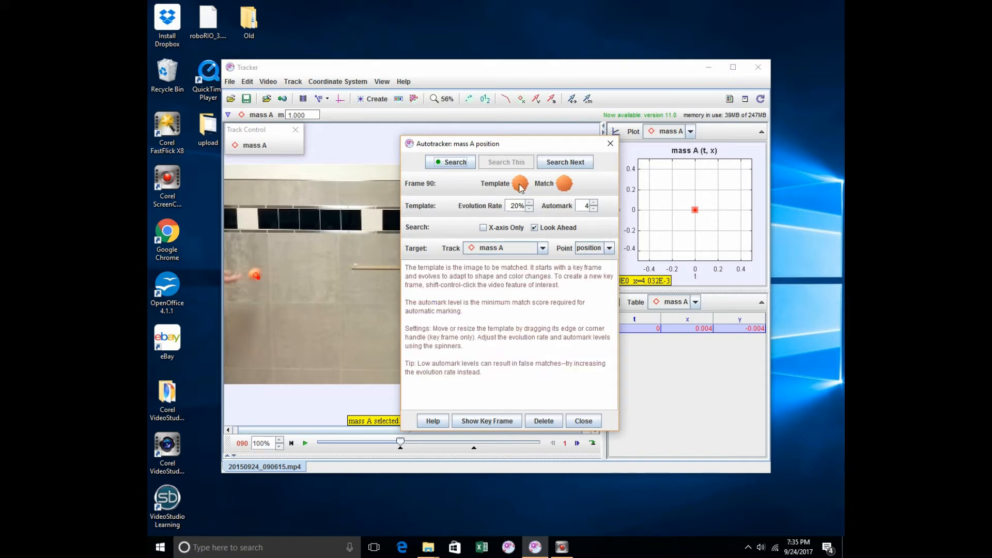
{"action": "left_click_drag", "start_coordinate": [494, 149], "coordinate": [701, 346]}
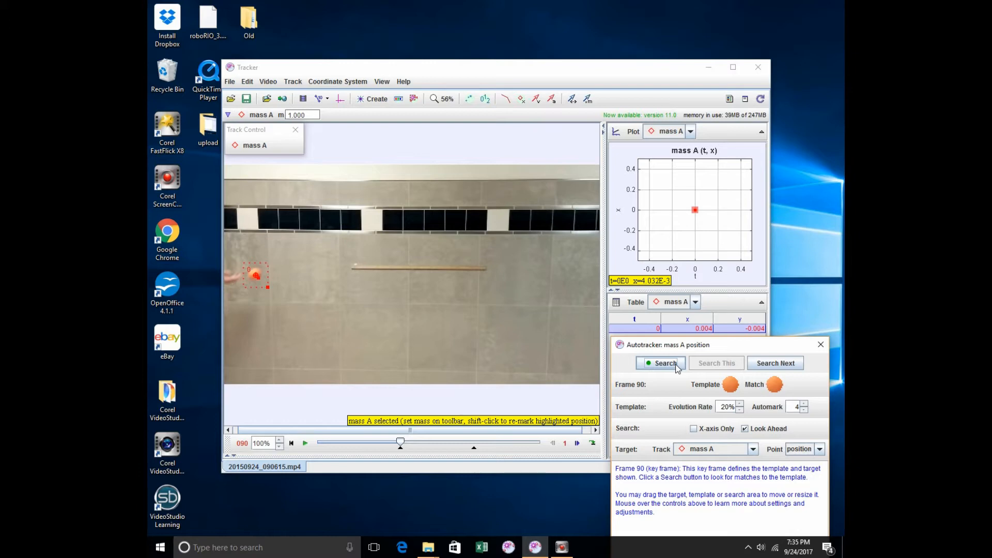
{"action": "mouse_move", "coordinate": [687, 346]}
{"action": "left_mouse_down"}
{"action": "mouse_move", "coordinate": [598, 296]}
{"action": "mouse_move", "coordinate": [474, 195]}
{"action": "mouse_move", "coordinate": [683, 315]}
{"action": "mouse_move", "coordinate": [700, 364]}
{"action": "mouse_move", "coordinate": [688, 329]}
{"action": "left_mouse_up"}
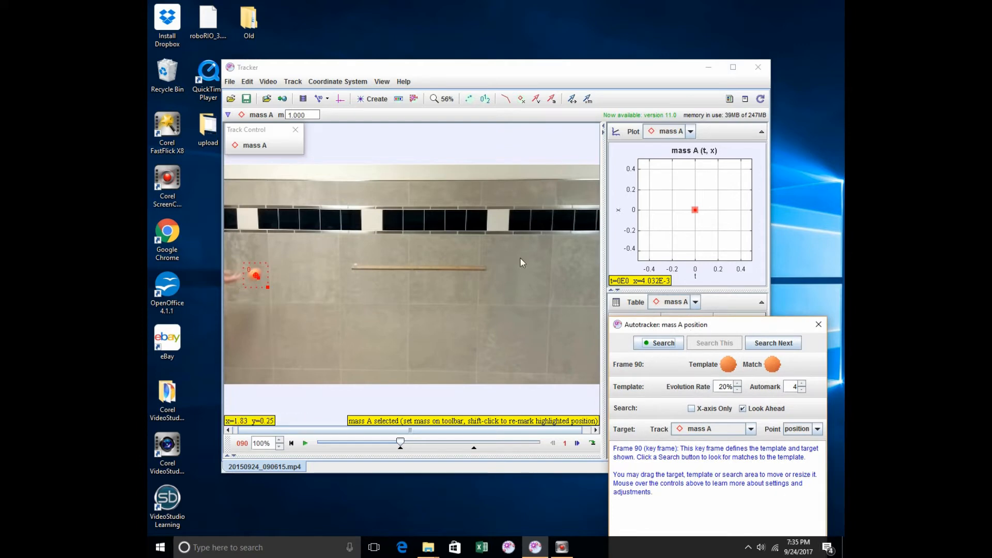
Step: Run the Autotracker search so mass A is marked in every frame through 170
{"action": "left_click", "coordinate": [670, 345]}
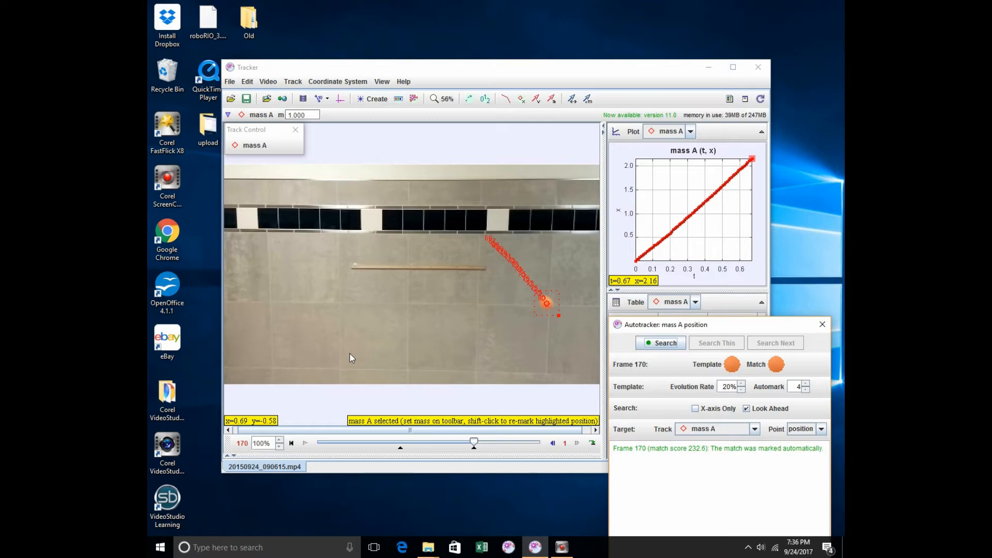
Step: Drag the Autotracker panel up over the video toward the top centre, uncovering the data table
{"action": "mouse_move", "coordinate": [736, 367]}
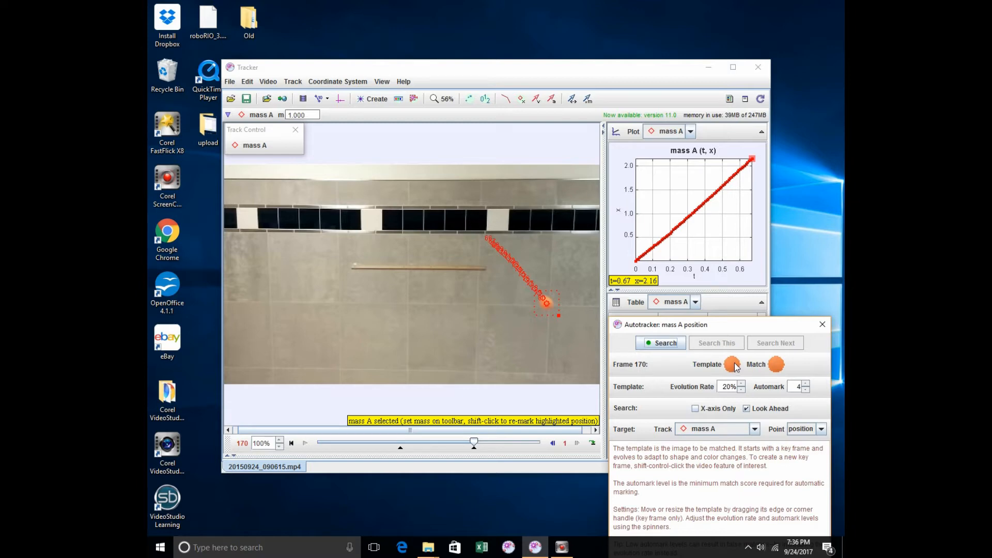
{"action": "left_click_drag", "start_coordinate": [740, 331], "coordinate": [722, 343]}
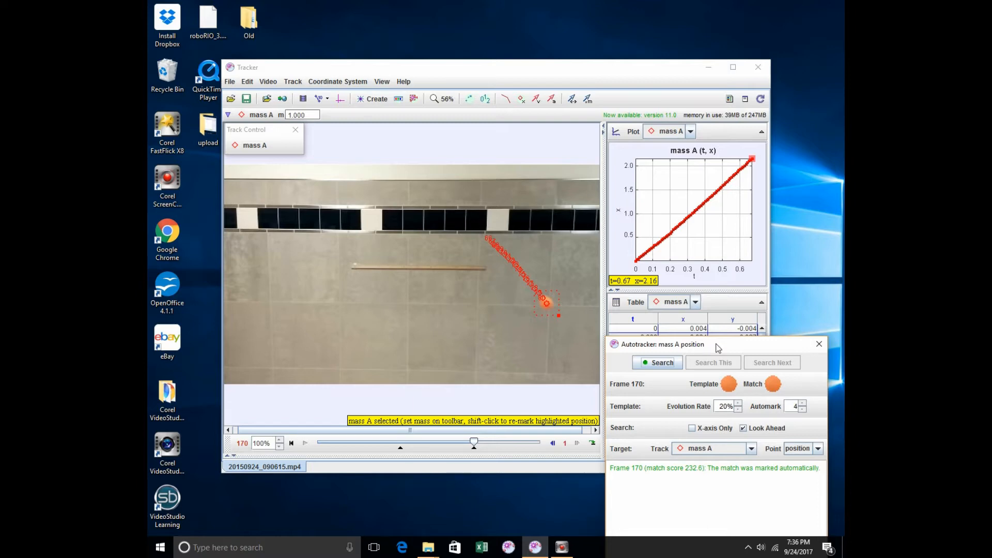
{"action": "left_click_drag", "start_coordinate": [718, 348], "coordinate": [719, 335]}
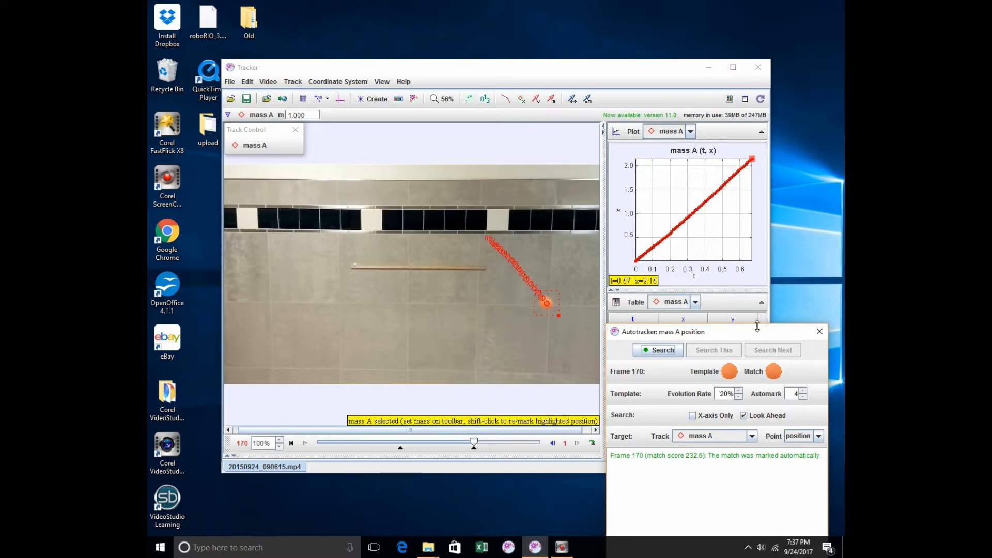
{"action": "left_click_drag", "start_coordinate": [753, 333], "coordinate": [587, 123]}
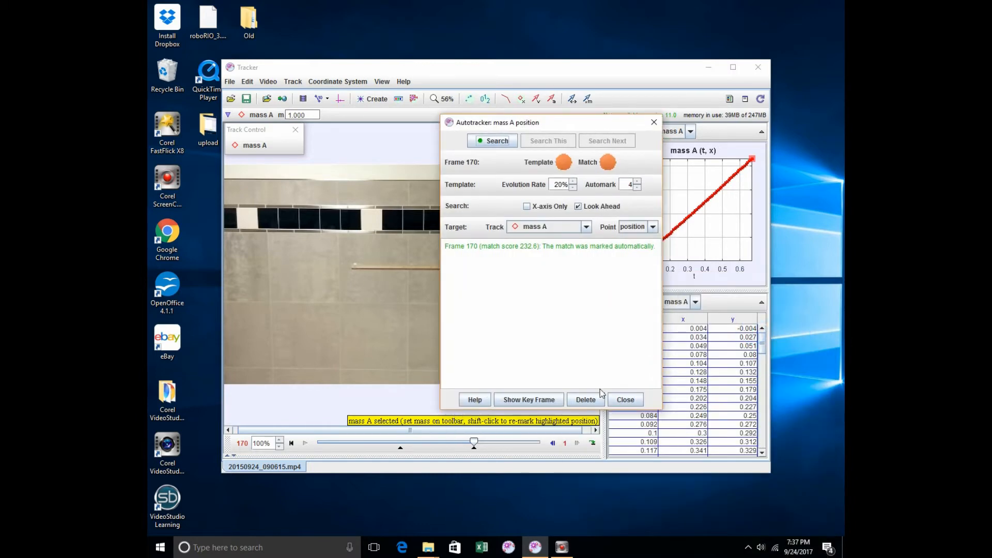
Step: Close the Autotracker and open the plot's vertical-axis variable menu
{"action": "left_click", "coordinate": [624, 401]}
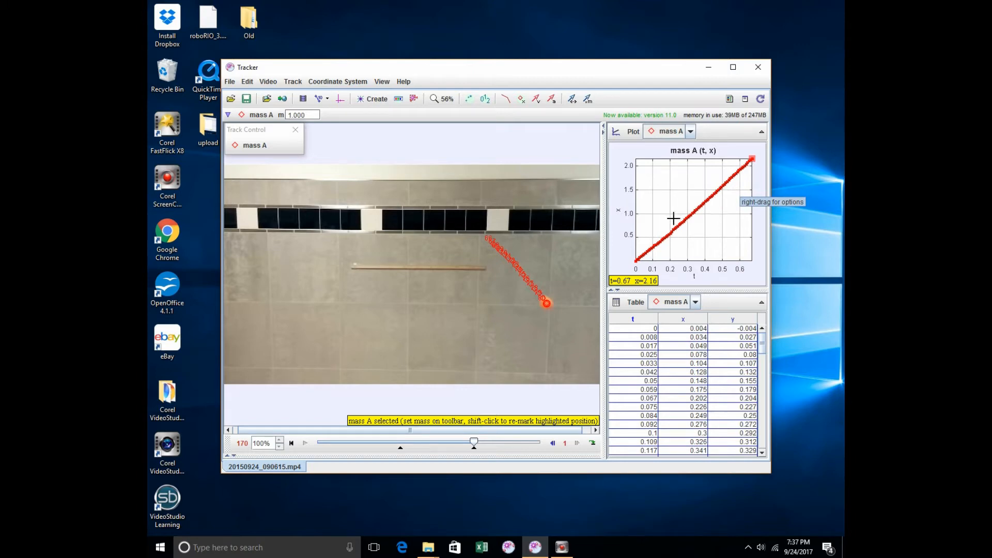
{"action": "left_click", "coordinate": [619, 213]}
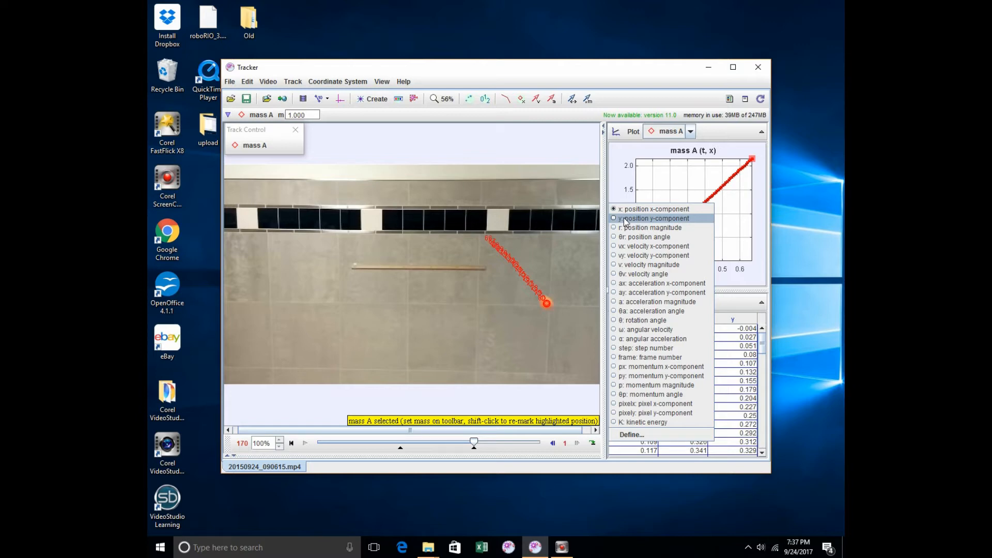
Step: Switch Tracker's mass A plot to y position versus time, revealing the parabolic arc
{"action": "left_click", "coordinate": [626, 220]}
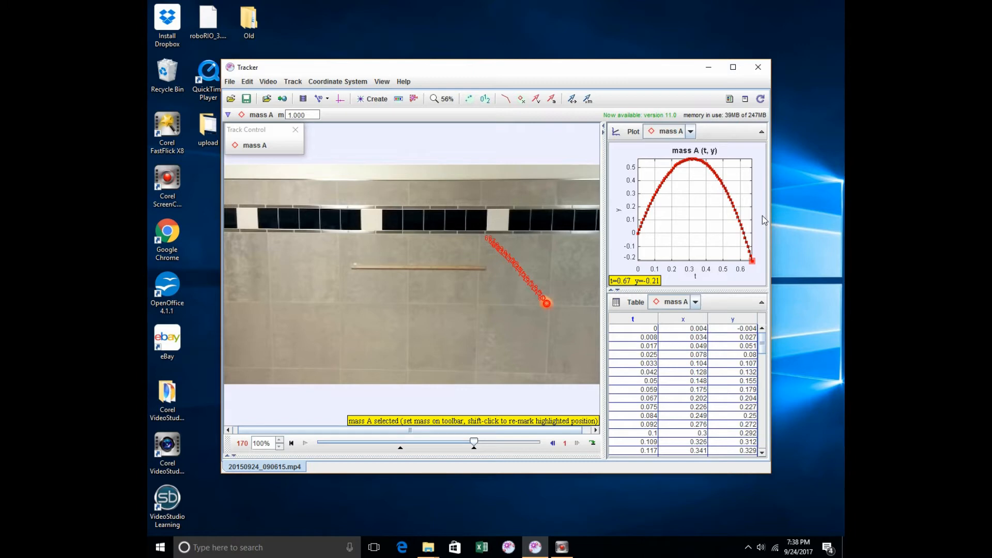
{"action": "left_click", "coordinate": [643, 330]}
Step: Copy all mass A table rows (t=0 to 0.67) at full precision, then launch Excel
{"action": "scroll", "coordinate": [737, 355], "scroll_direction": "down", "scroll_amount": 20}
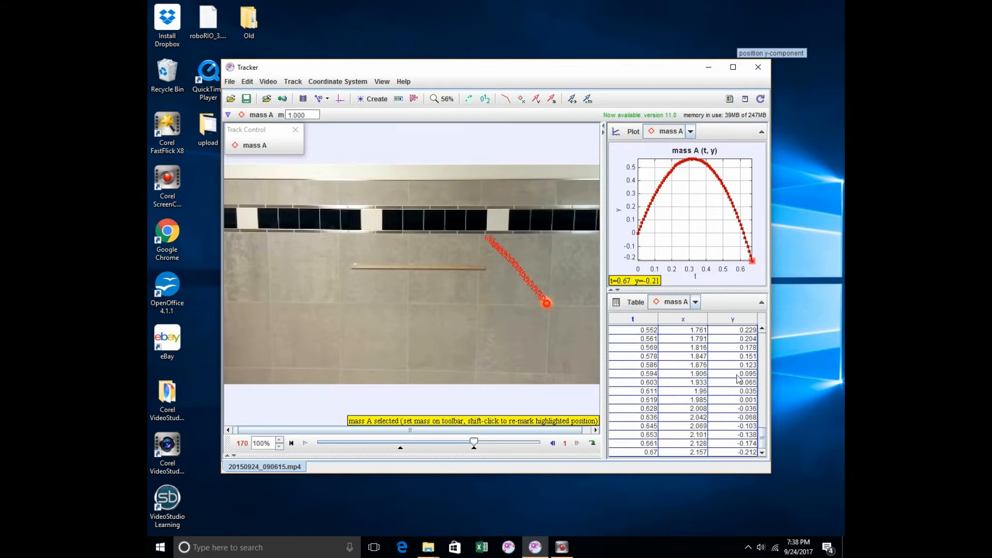
{"action": "left_click", "coordinate": [734, 453], "text": "shift"}
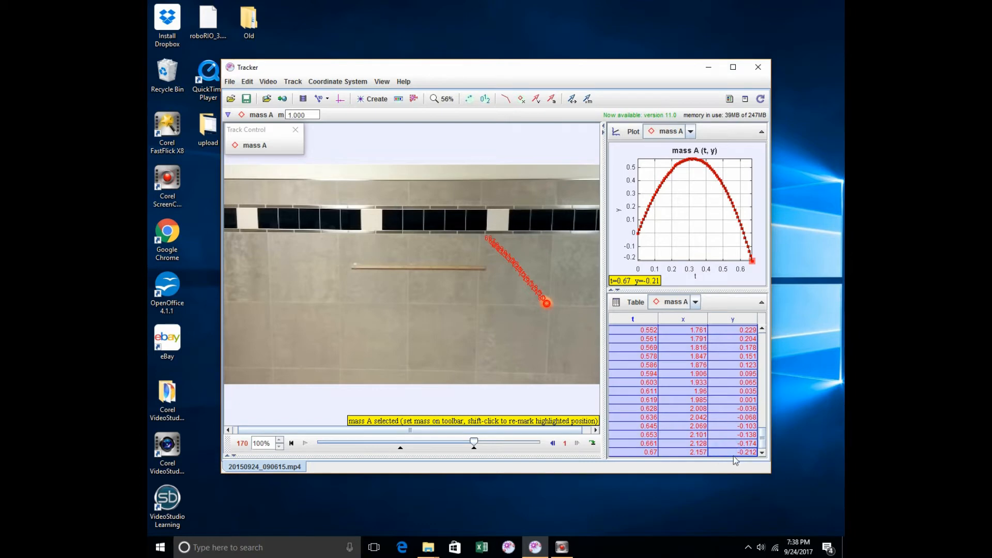
{"action": "scroll", "coordinate": [709, 407], "scroll_direction": "up", "scroll_amount": 20}
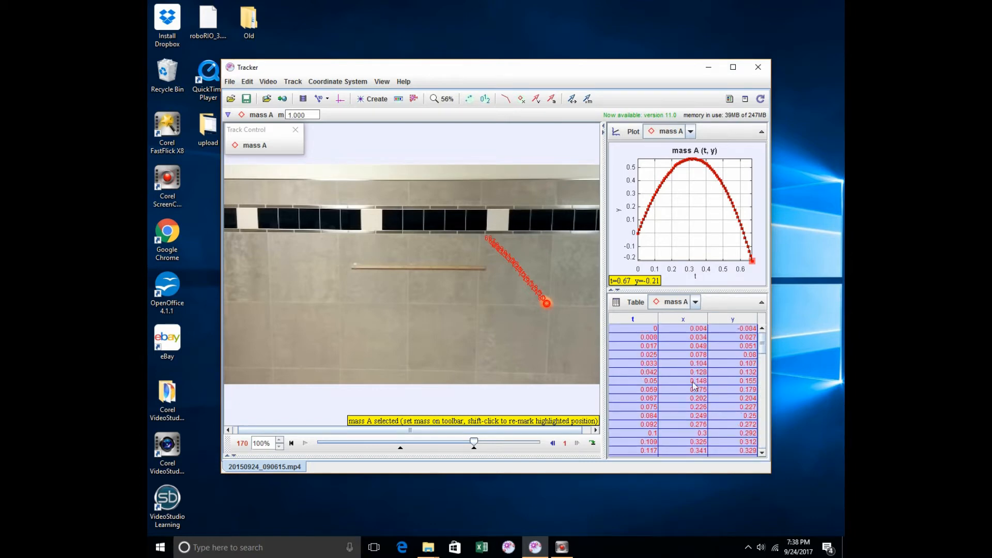
{"action": "right_click", "coordinate": [642, 326]}
{"action": "mouse_move", "coordinate": [672, 335]}
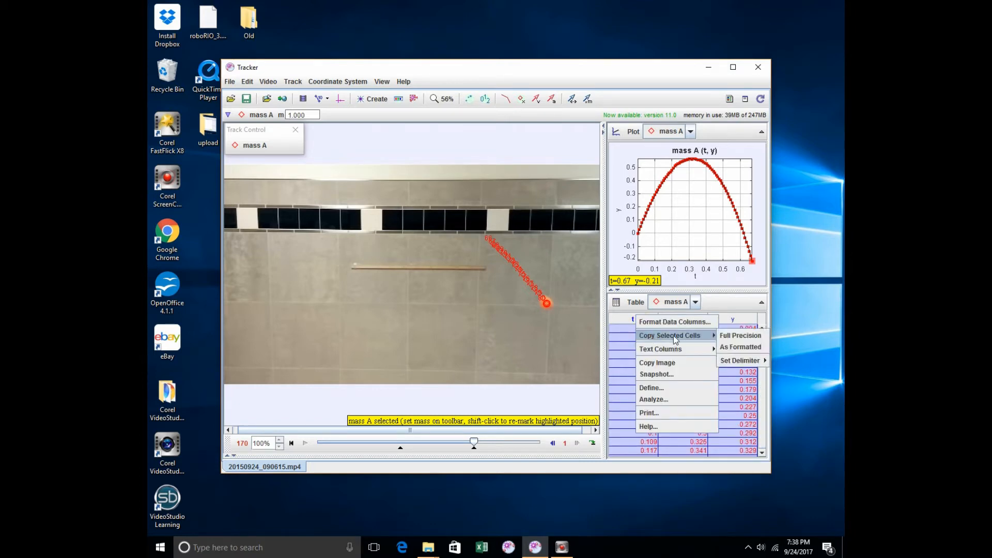
{"action": "left_click", "coordinate": [755, 335]}
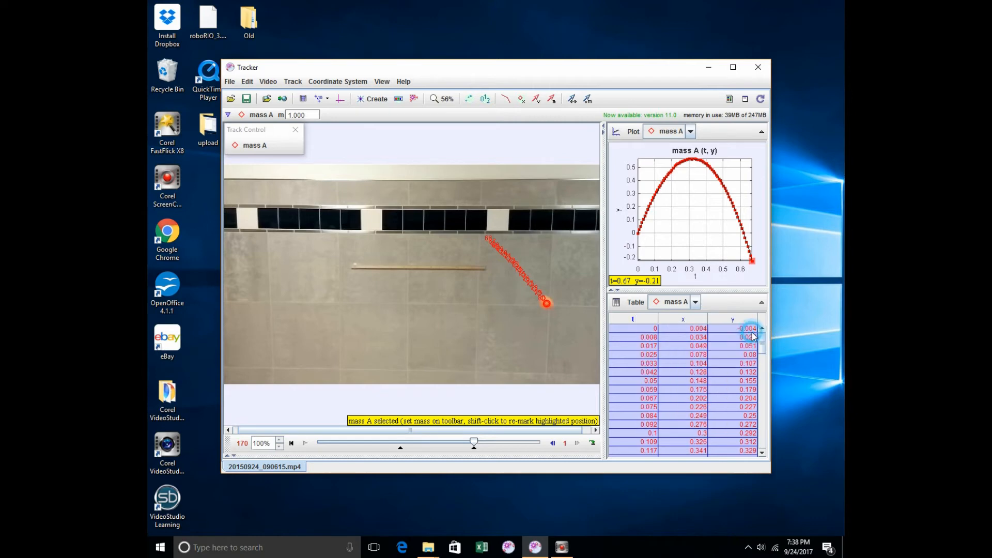
{"action": "left_click", "coordinate": [481, 548]}
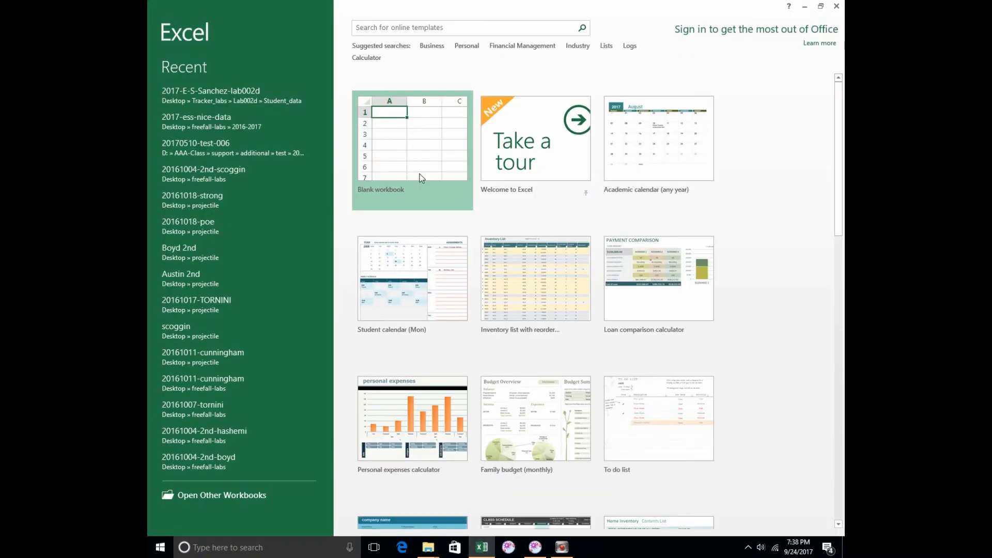
Step: Create a blank workbook and paste the Tracker t, x, y data into Sheet1
{"action": "left_click", "coordinate": [419, 176]}
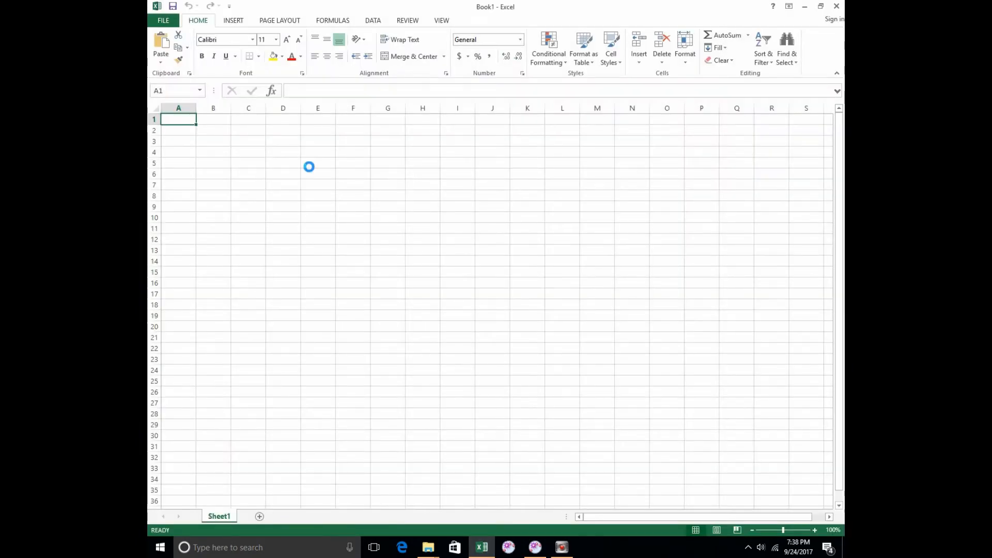
{"action": "key", "text": "ctrl+v"}
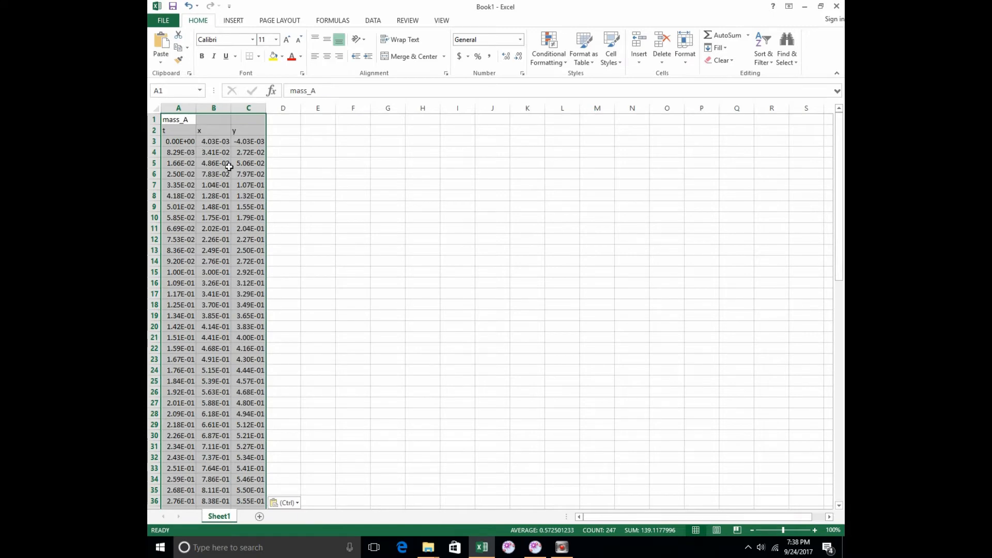
{"action": "scroll", "coordinate": [242, 206], "scroll_direction": "down", "scroll_amount": 10}
{"action": "scroll", "coordinate": [243, 265], "scroll_direction": "down", "scroll_amount": 10}
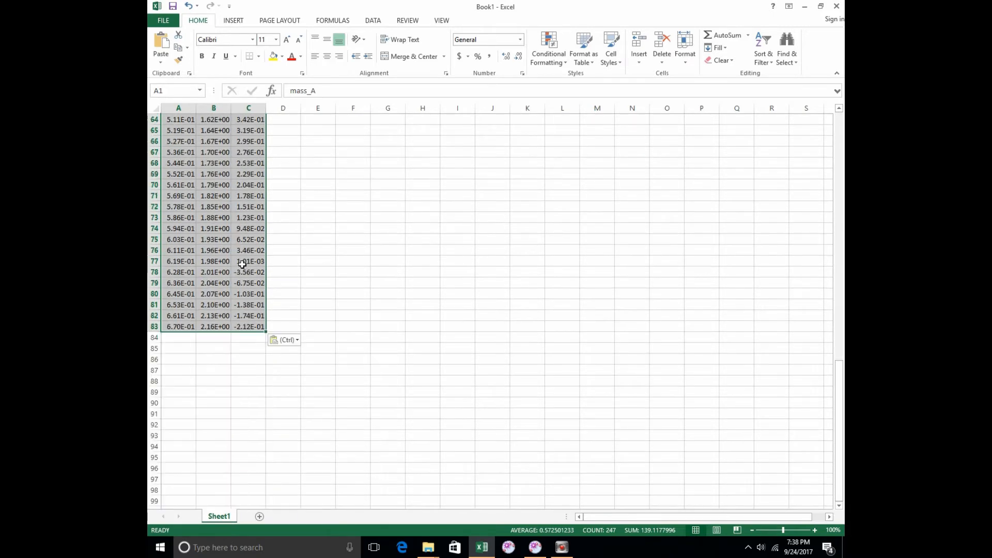
{"action": "scroll", "coordinate": [245, 248], "scroll_direction": "up", "scroll_amount": 19}
{"action": "scroll", "coordinate": [249, 231], "scroll_direction": "up", "scroll_amount": 2}
{"action": "scroll", "coordinate": [250, 231], "scroll_direction": "down", "scroll_amount": 18}
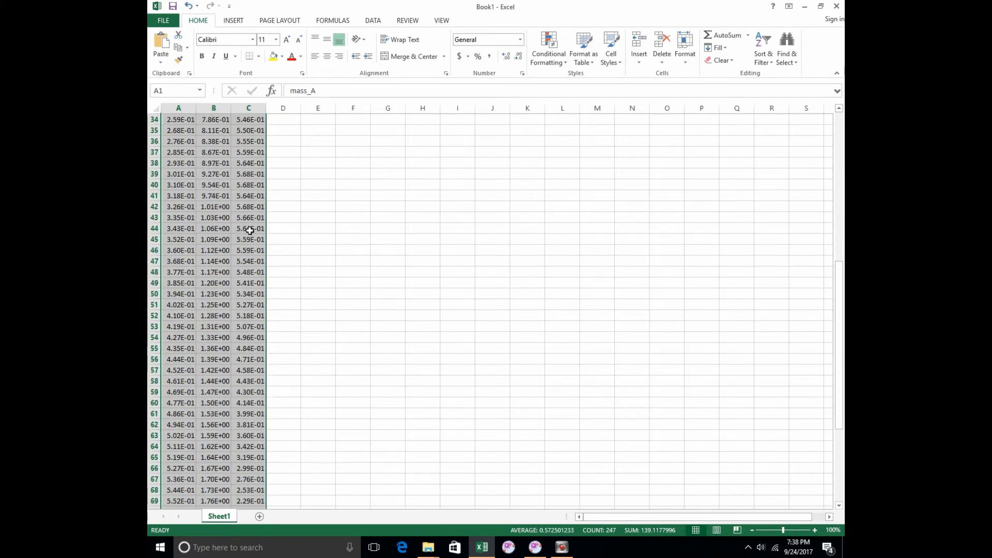
{"action": "scroll", "coordinate": [249, 230], "scroll_direction": "down", "scroll_amount": 1}
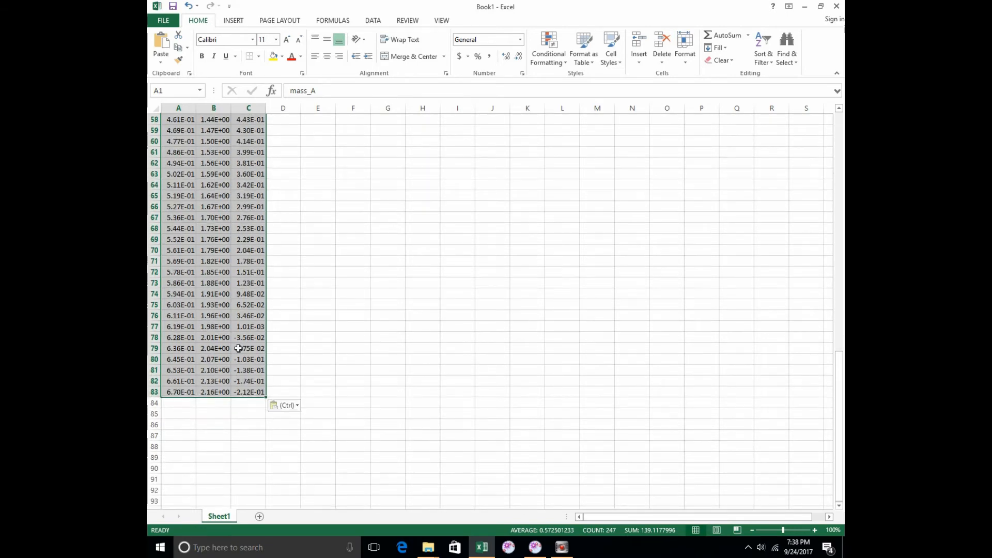
{"action": "scroll", "coordinate": [239, 345], "scroll_direction": "up", "scroll_amount": 11}
{"action": "scroll", "coordinate": [241, 340], "scroll_direction": "up", "scroll_amount": 8}
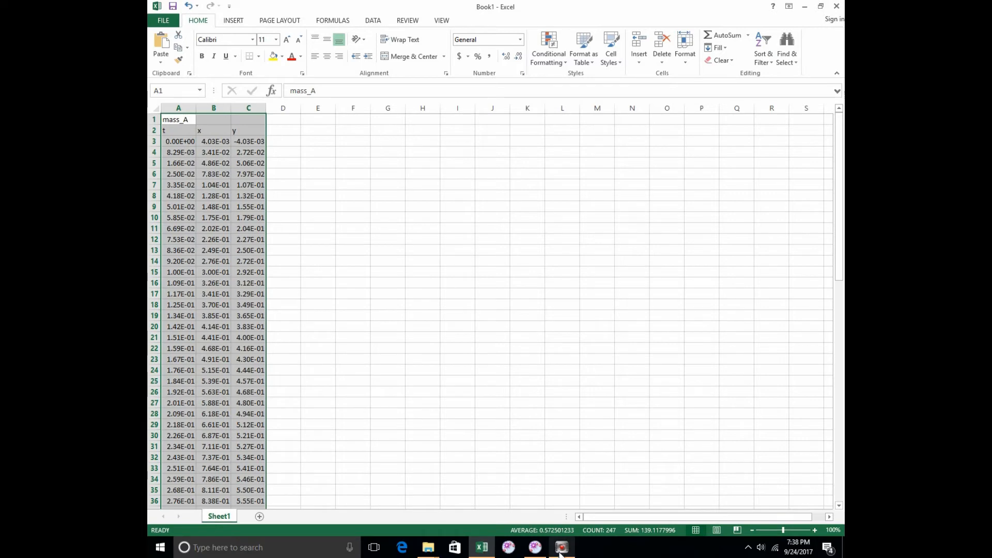
Step: Minimize Tracker and deselect the pasted data columns
{"action": "left_click", "coordinate": [535, 550]}
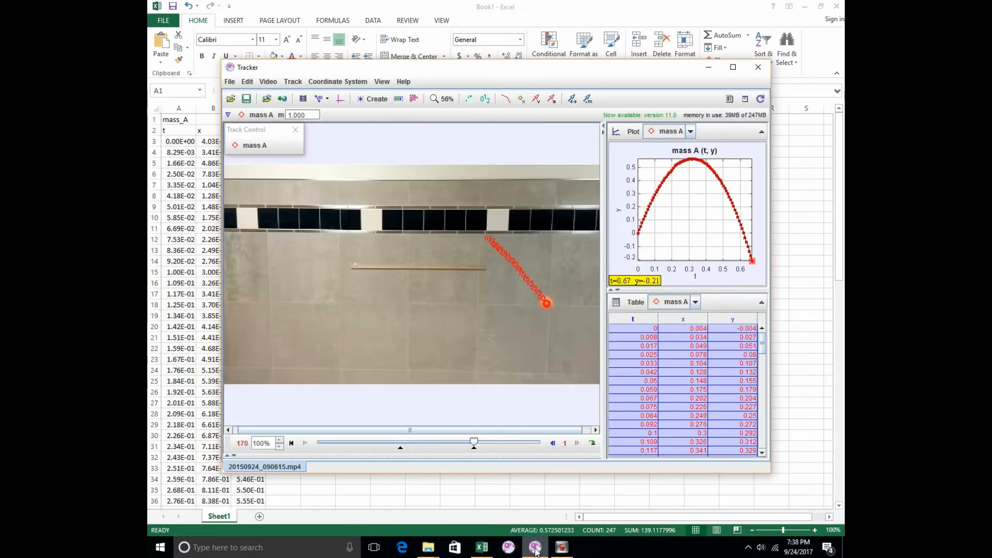
{"action": "left_click", "coordinate": [535, 551]}
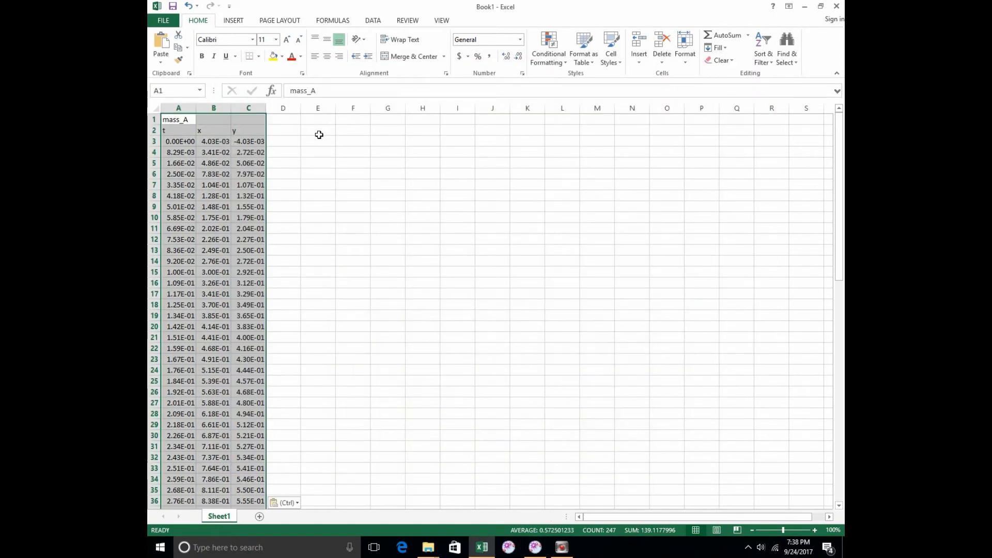
{"action": "left_click", "coordinate": [319, 139]}
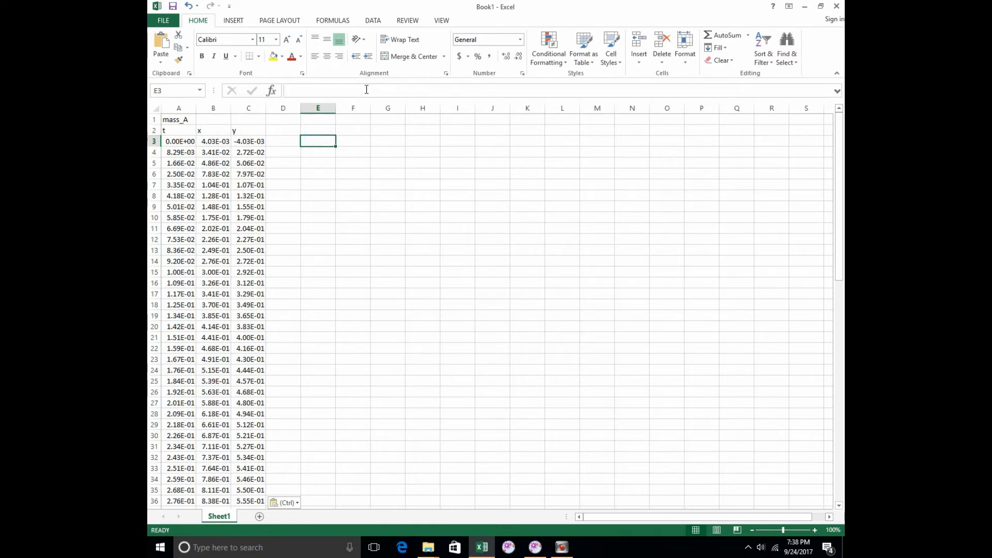
Step: Insert an empty markers-only scatter chart and move it beside the data
{"action": "left_click", "coordinate": [234, 20]}
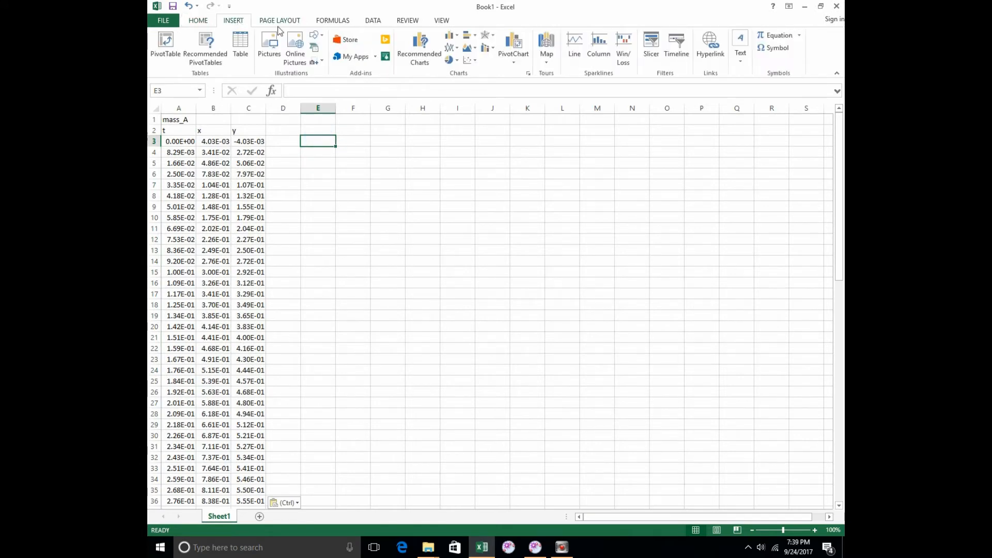
{"action": "left_click", "coordinate": [471, 61]}
{"action": "left_click", "coordinate": [473, 96]}
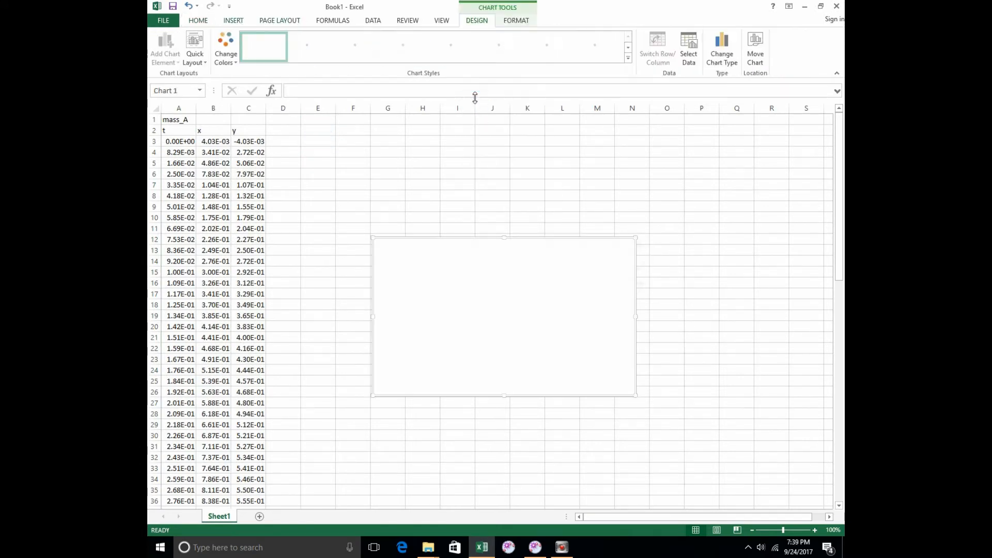
{"action": "left_click_drag", "start_coordinate": [421, 266], "coordinate": [368, 176]}
Step: Add a chart series named 'Position vs Time' with X values A3:A83
{"action": "right_click", "coordinate": [368, 174]}
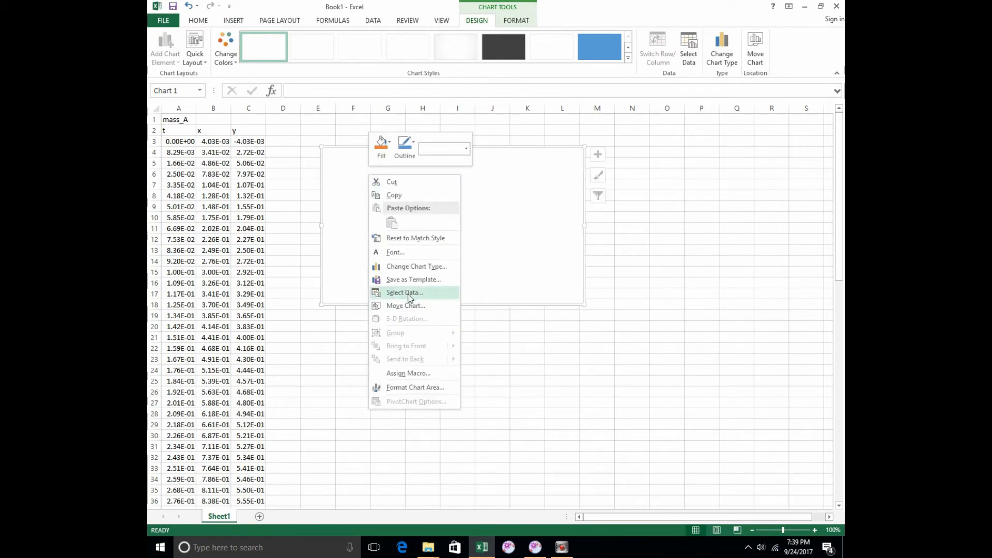
{"action": "left_click", "coordinate": [408, 294]}
{"action": "left_click", "coordinate": [354, 290]}
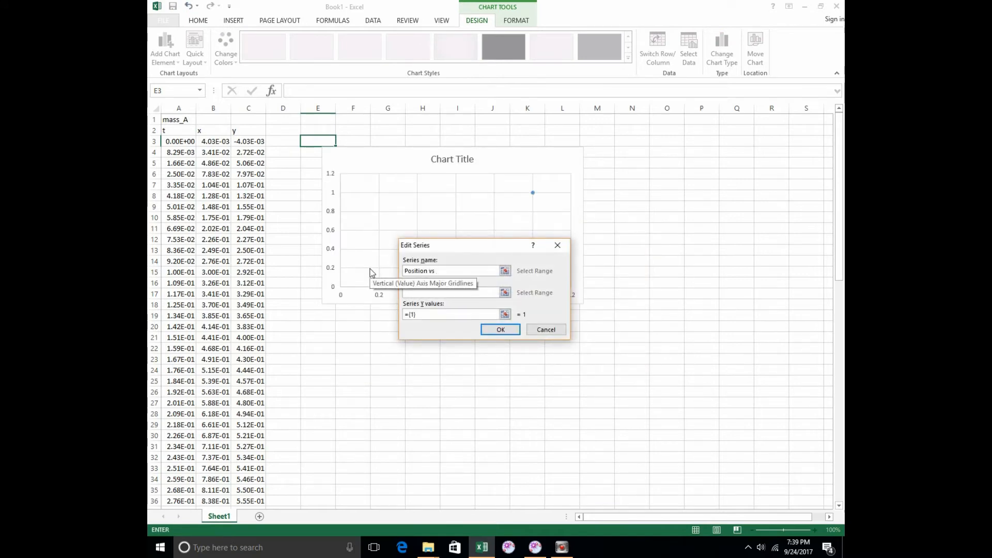
{"action": "type", "text": "Position vs Time X: Sanchez"}
{"action": "left_click", "coordinate": [505, 293]}
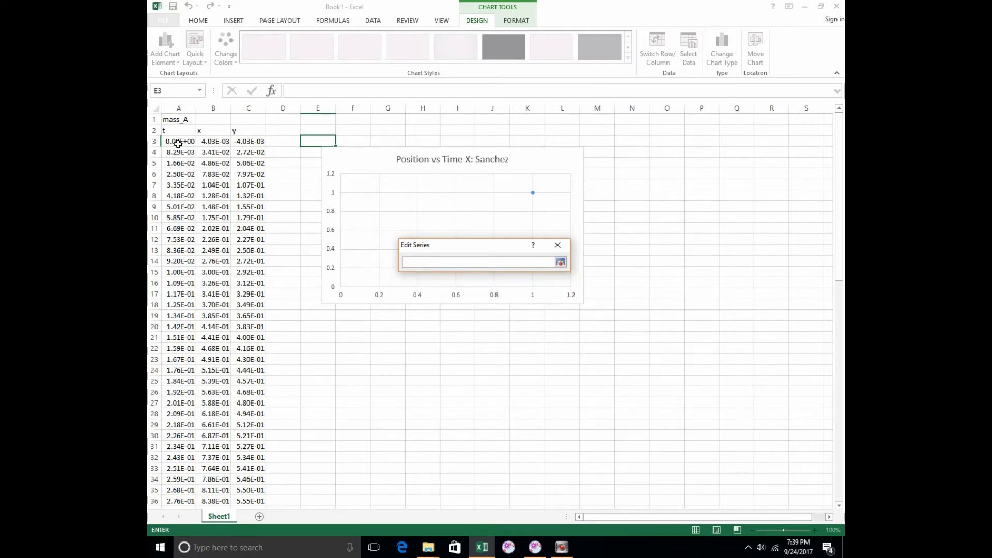
{"action": "left_click_drag", "start_coordinate": [178, 142], "coordinate": [181, 489]}
{"action": "left_click", "coordinate": [561, 262]}
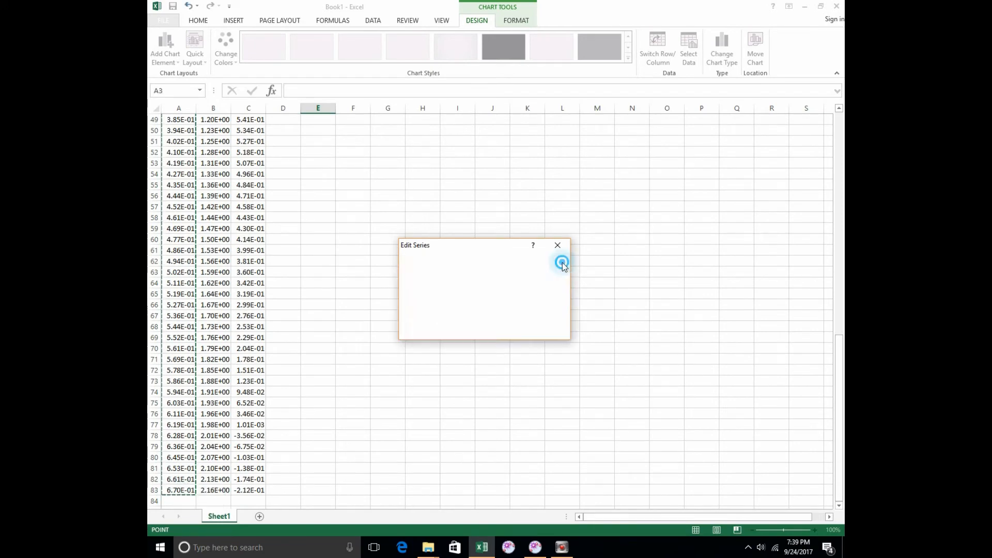
Step: Set the series Y values to B3:B83 and confirm the series
{"action": "left_click", "coordinate": [505, 315]}
{"action": "scroll", "coordinate": [300, 333], "scroll_direction": "up", "scroll_amount": 16}
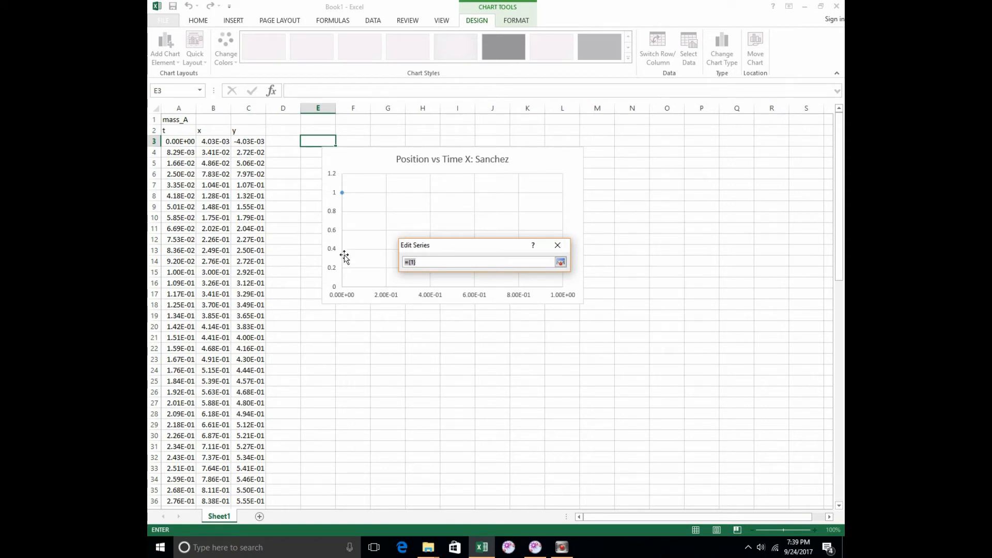
{"action": "left_click_drag", "start_coordinate": [213, 143], "coordinate": [213, 468]}
{"action": "scroll", "coordinate": [317, 397], "scroll_direction": "up", "scroll_amount": 17}
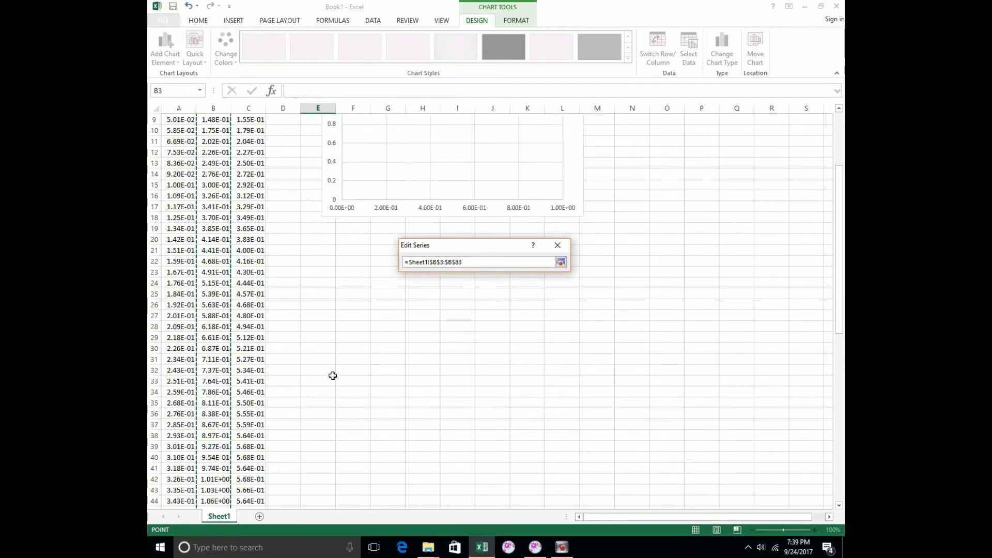
{"action": "left_click", "coordinate": [561, 263]}
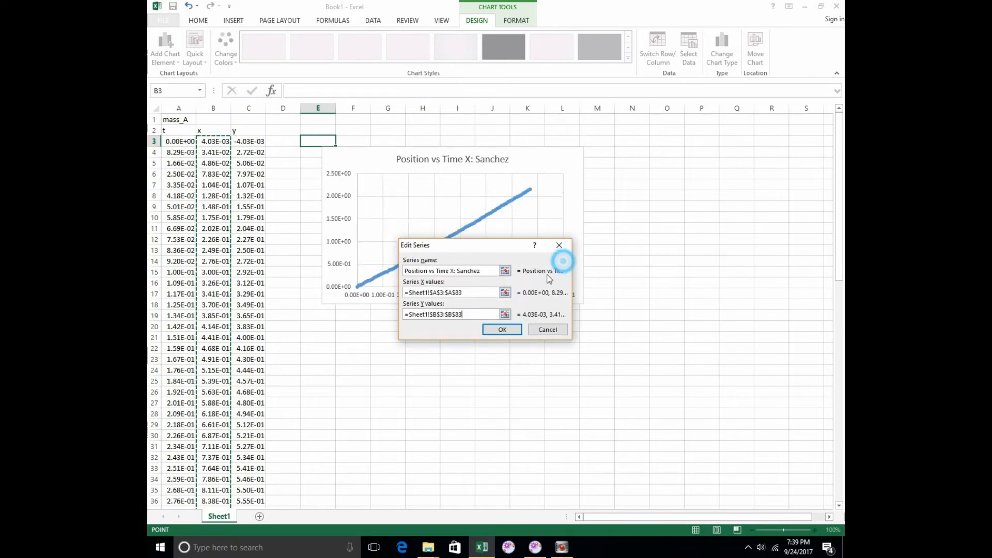
{"action": "left_click", "coordinate": [502, 329]}
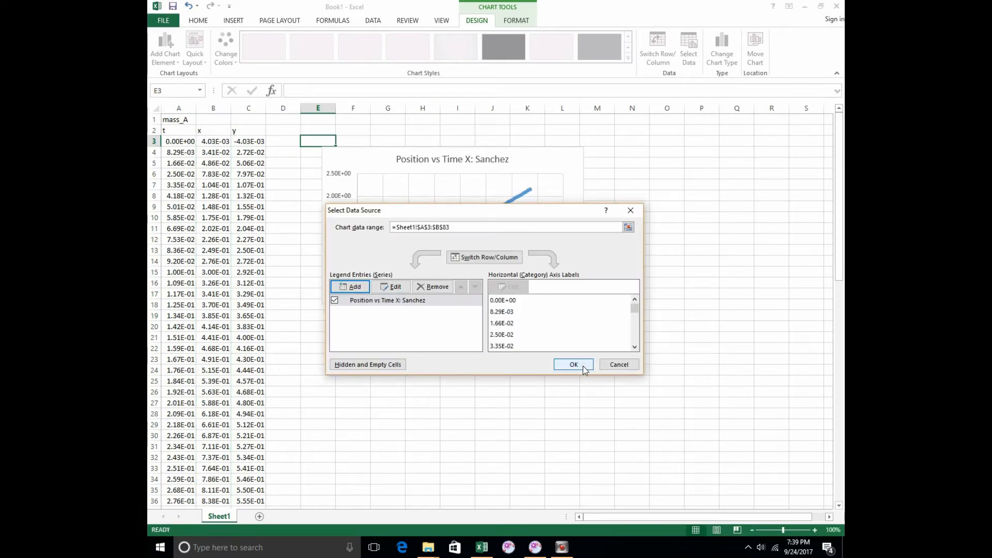
Step: Add a linear trendline showing y = 3.2354x - 0.0355, moved to the chart's top right
{"action": "left_click", "coordinate": [573, 366]}
{"action": "mouse_move", "coordinate": [453, 241]}
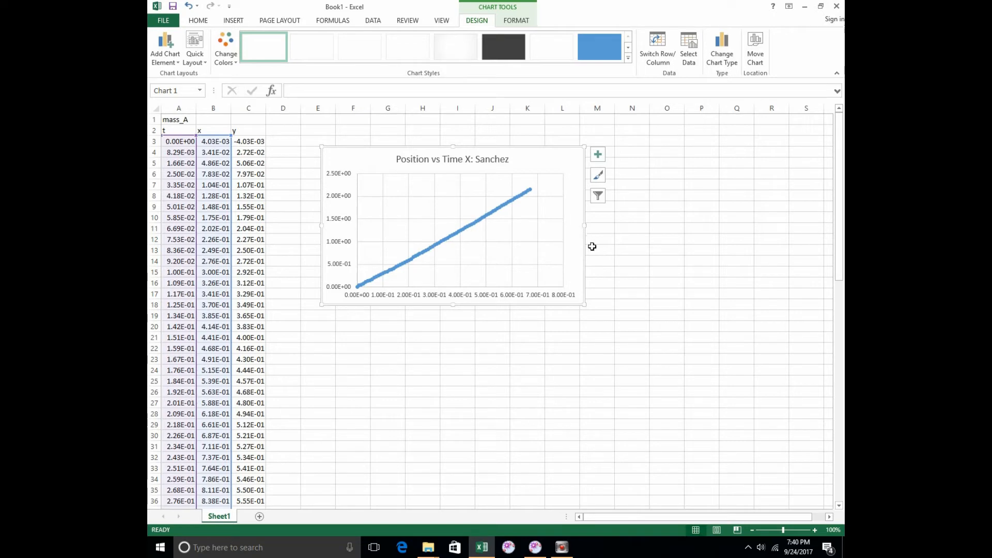
{"action": "left_click", "coordinate": [466, 233]}
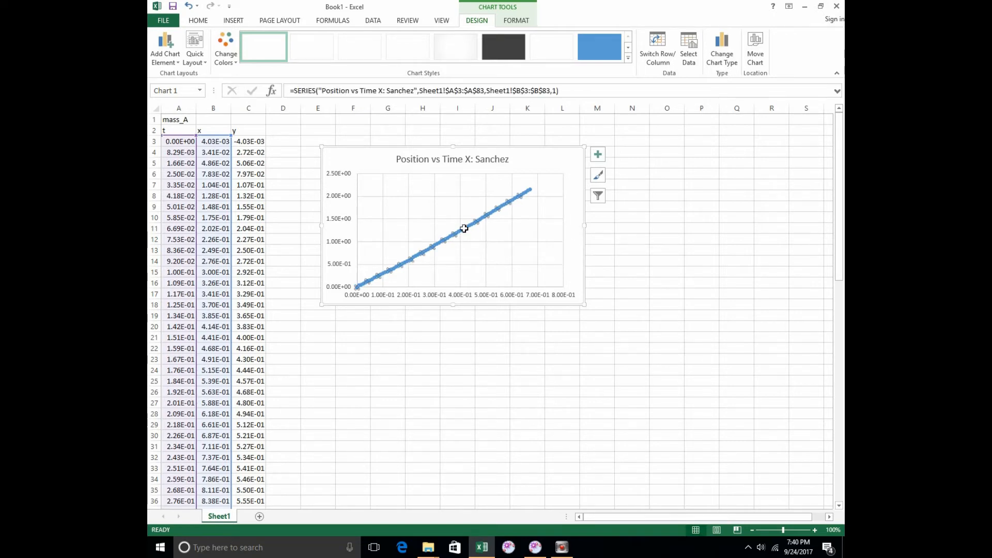
{"action": "right_click", "coordinate": [465, 234]}
{"action": "left_click", "coordinate": [507, 319]}
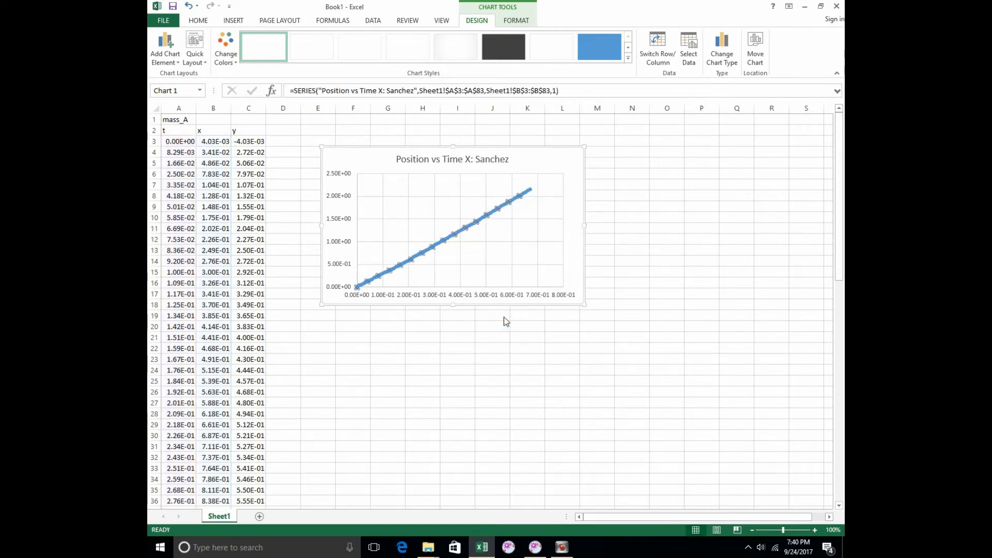
{"action": "left_click", "coordinate": [738, 417]}
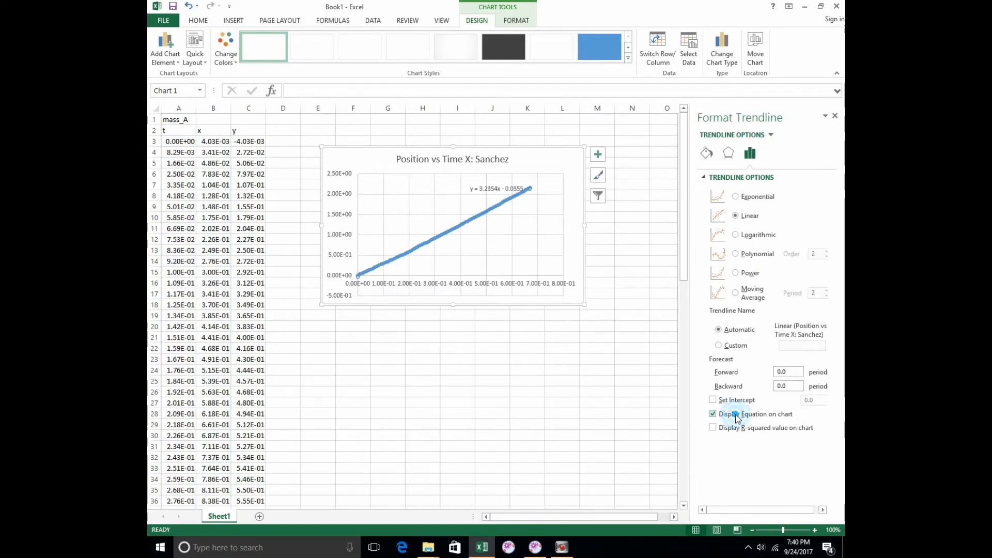
{"action": "left_click", "coordinate": [479, 189]}
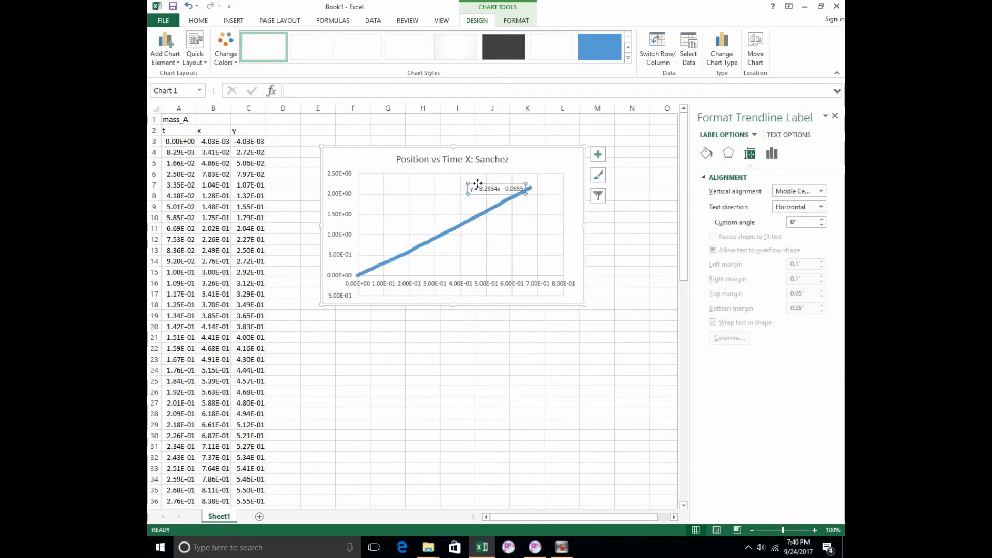
{"action": "left_click_drag", "start_coordinate": [473, 186], "coordinate": [530, 153]}
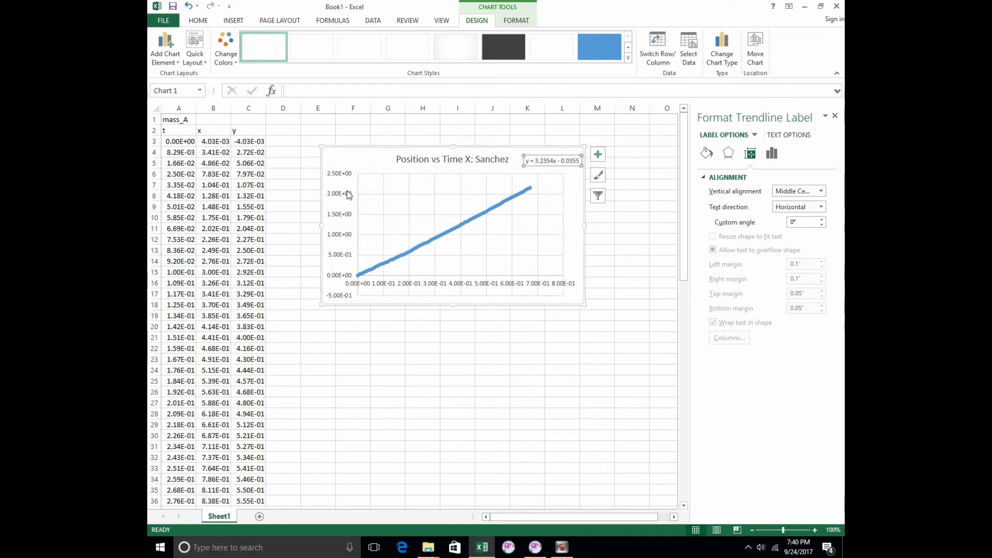
{"action": "left_click", "coordinate": [349, 328]}
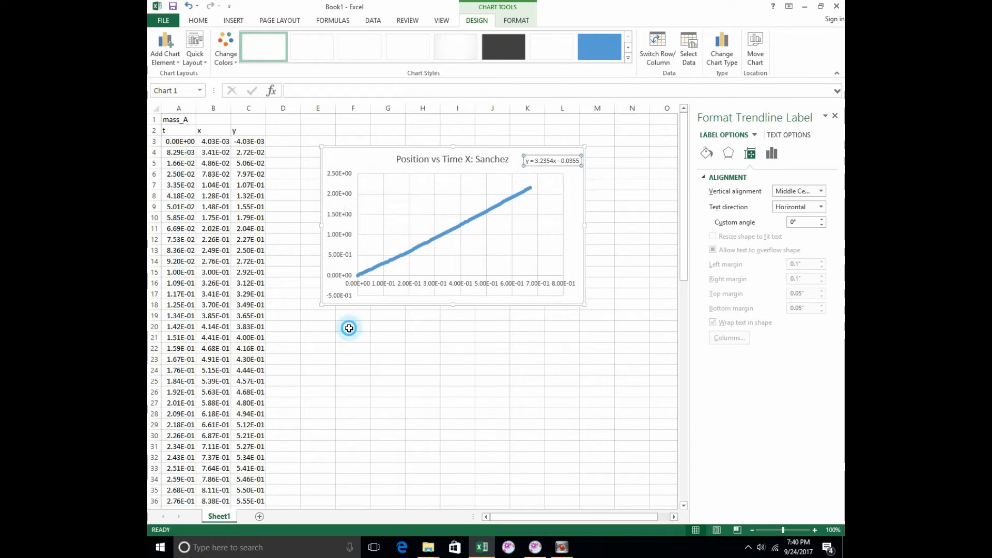
Step: Select the chart's vertical axis and bring up its Axis Options settings
{"action": "left_click", "coordinate": [320, 326]}
{"action": "left_click", "coordinate": [348, 328]}
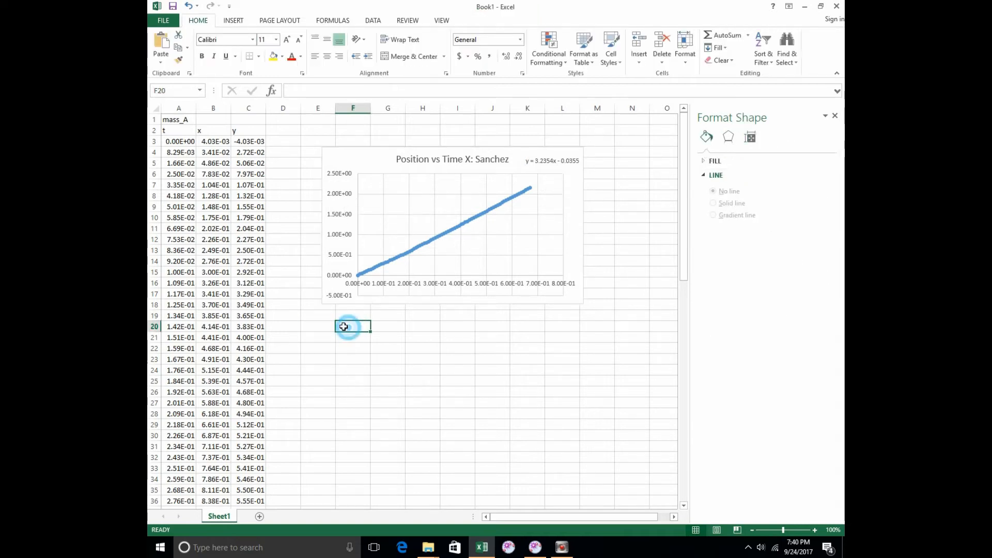
{"action": "left_click", "coordinate": [234, 20]}
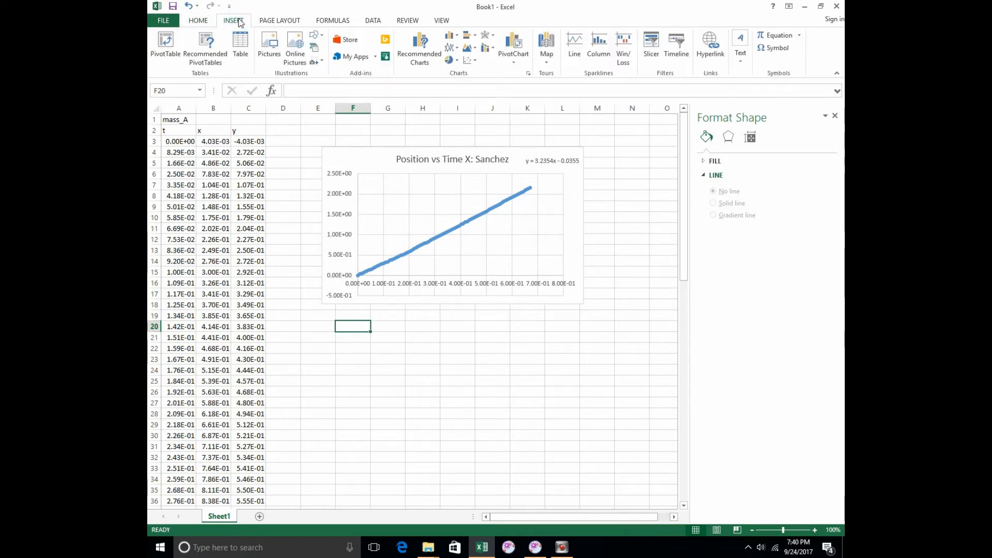
{"action": "left_click", "coordinate": [199, 21]}
{"action": "left_click", "coordinate": [373, 162]}
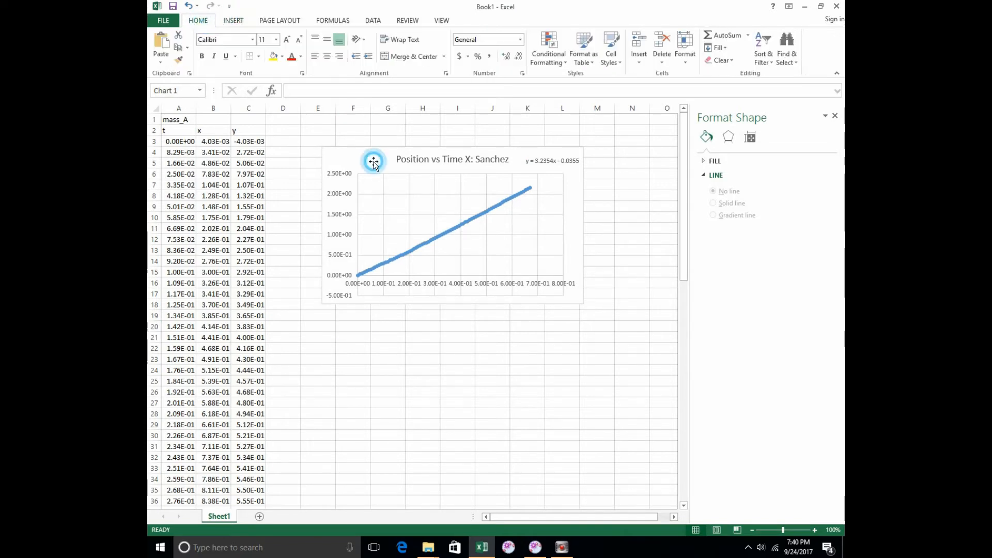
{"action": "left_click", "coordinate": [344, 182]}
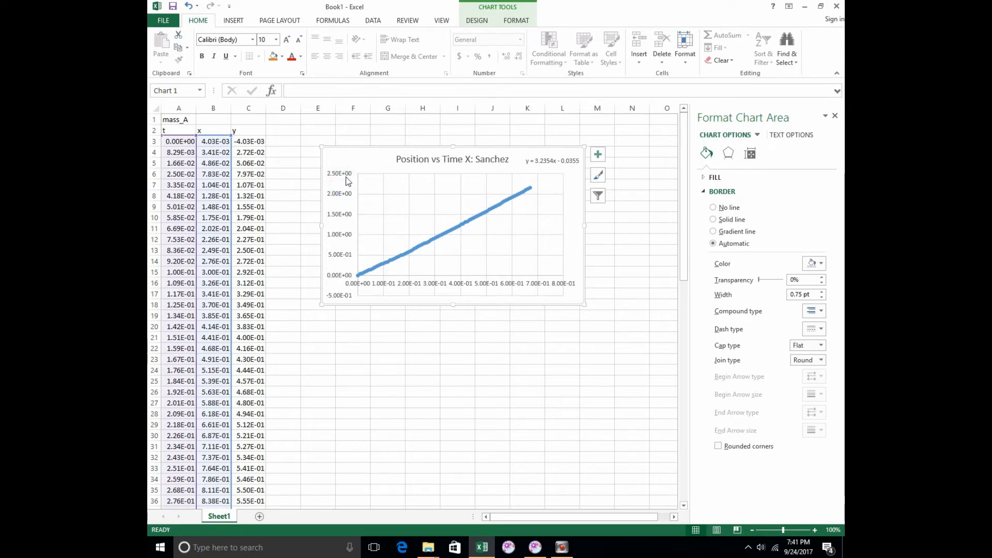
{"action": "left_click", "coordinate": [349, 177]}
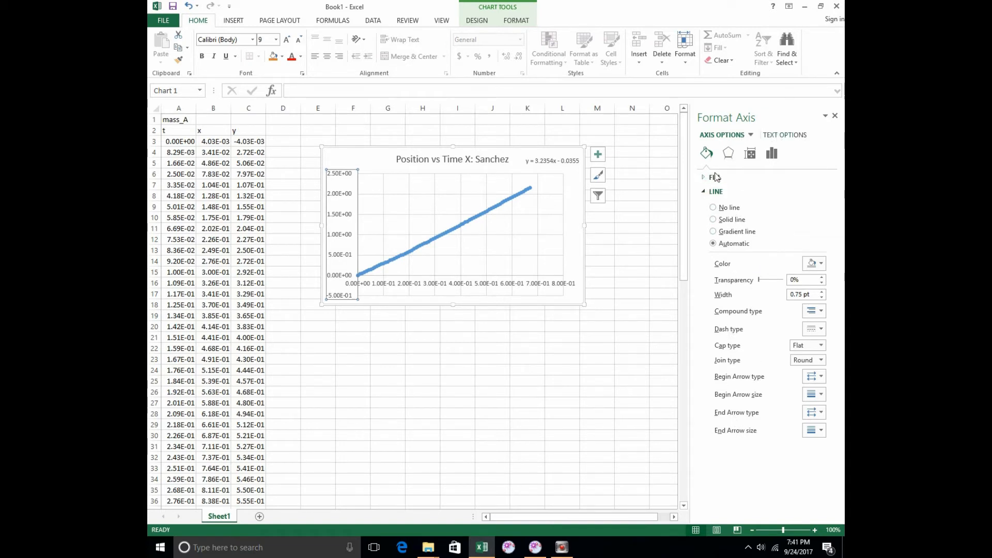
{"action": "left_click", "coordinate": [752, 155]}
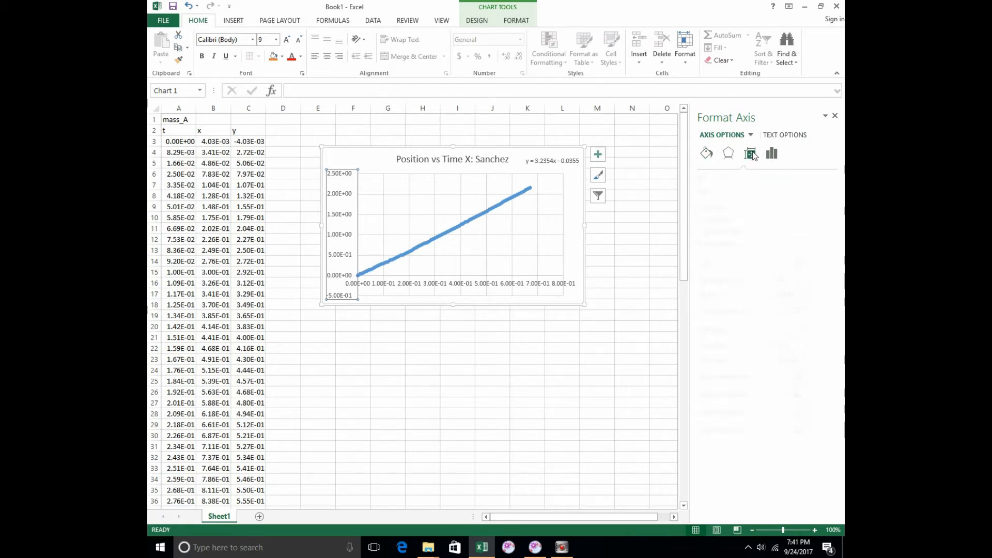
{"action": "left_click", "coordinate": [772, 154]}
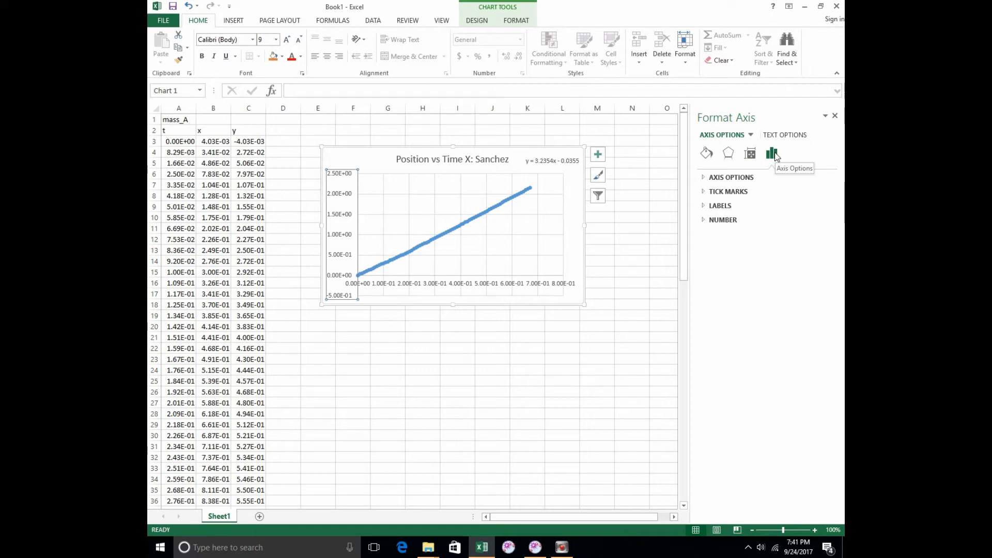
Step: Format the vertical axis labels as Number with 1 decimal place
{"action": "left_click", "coordinate": [717, 220]}
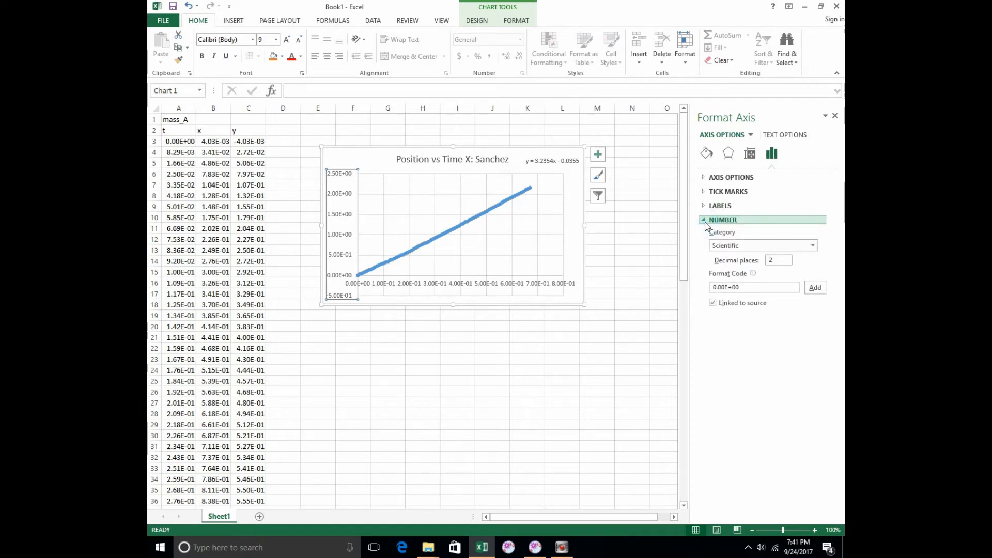
{"action": "left_click", "coordinate": [795, 247]}
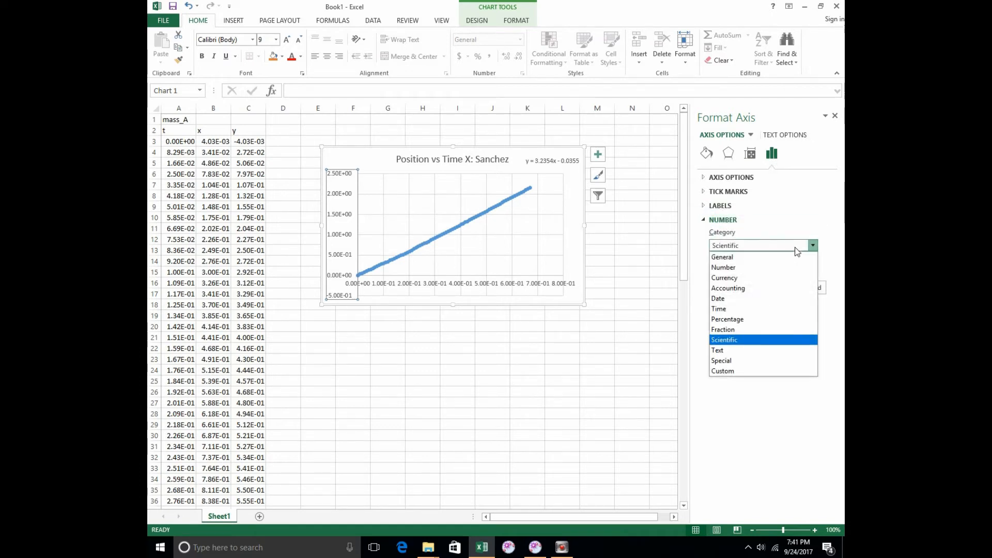
{"action": "left_click", "coordinate": [772, 267]}
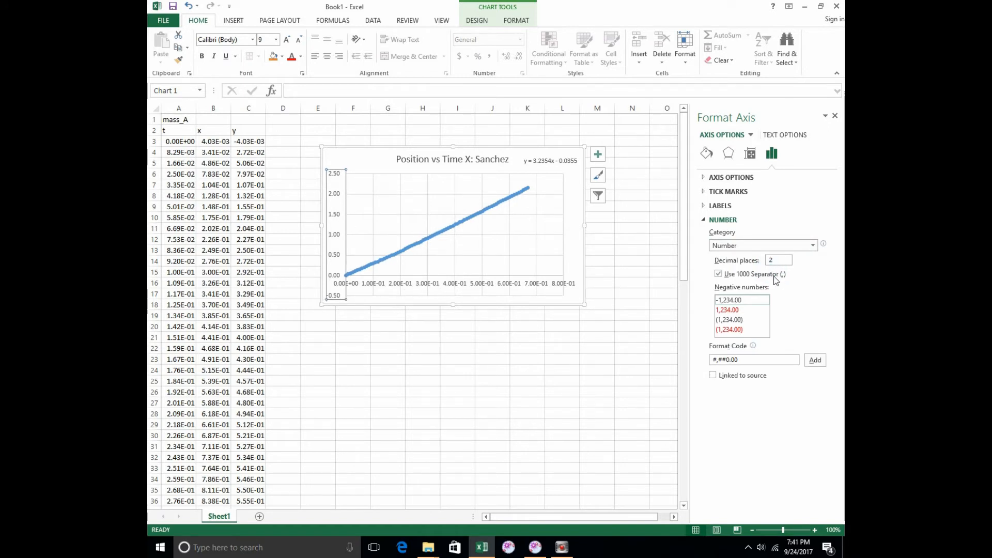
{"action": "left_click", "coordinate": [784, 261]}
{"action": "type", "text": "1"}
{"action": "key", "text": "Return"}
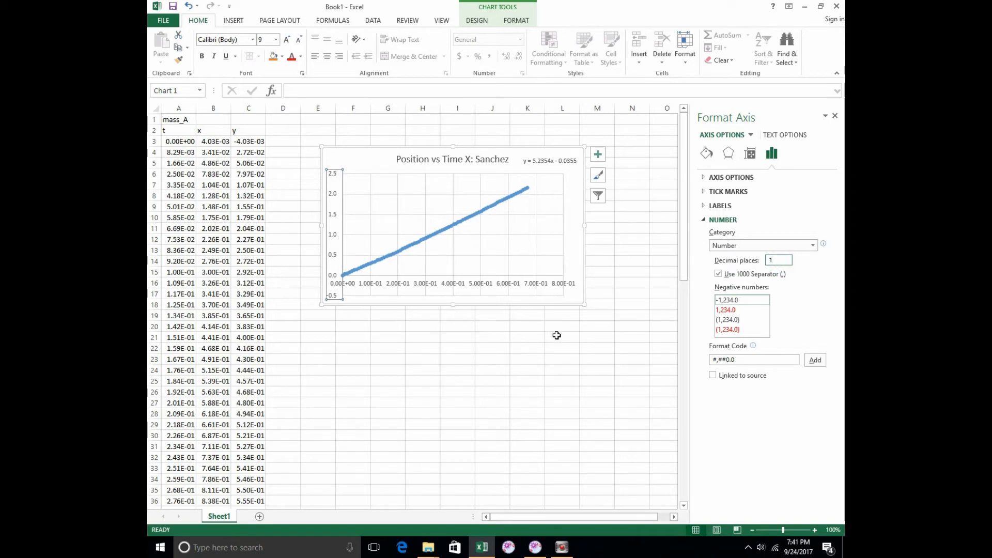
Step: Format the horizontal time axis labels as plain Number instead of scientific
{"action": "left_click", "coordinate": [514, 286]}
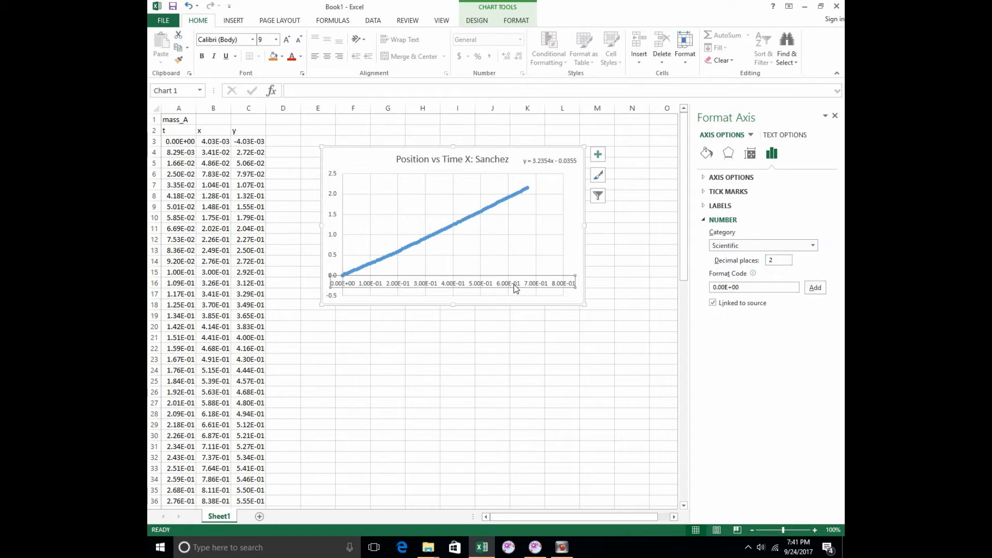
{"action": "right_click", "coordinate": [514, 285]}
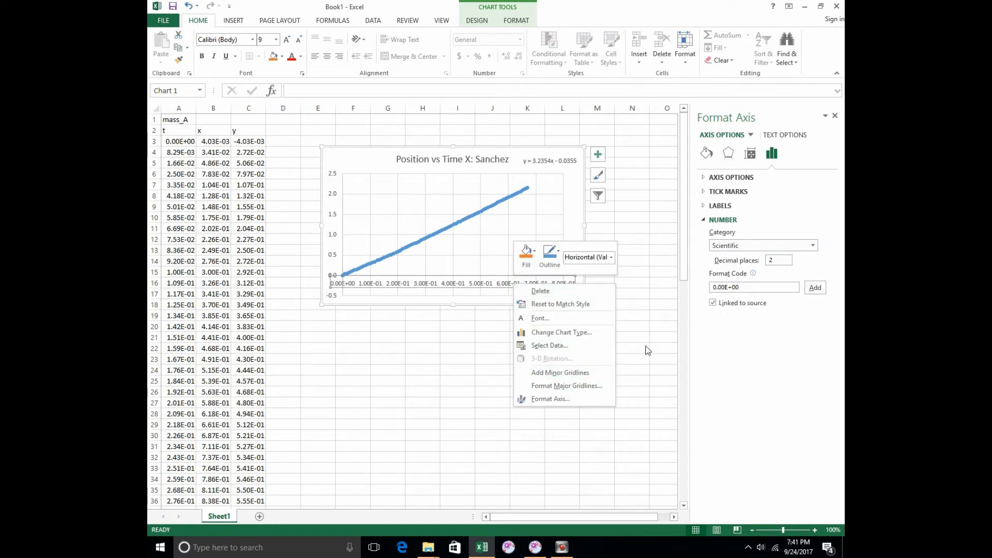
{"action": "left_click", "coordinate": [551, 398]}
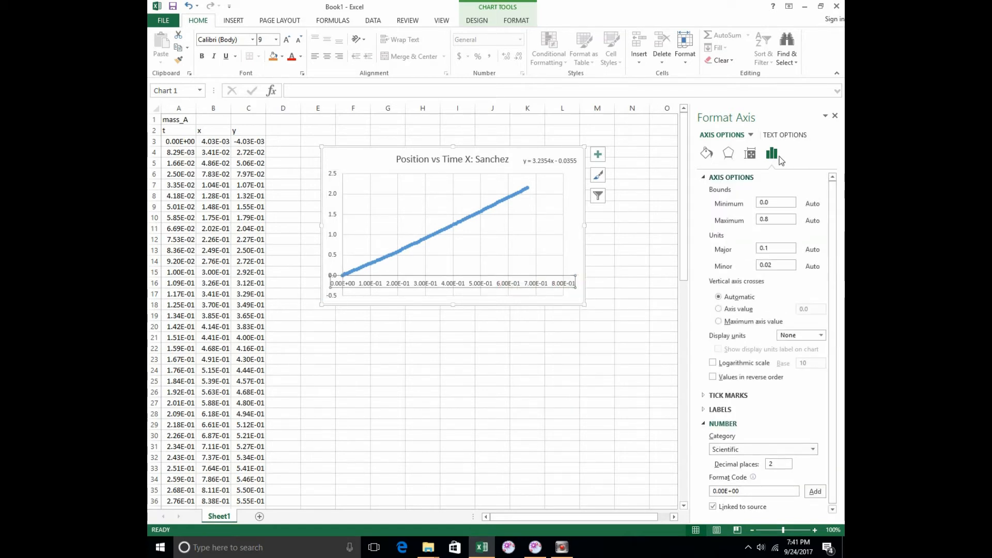
{"action": "left_click", "coordinate": [813, 448]}
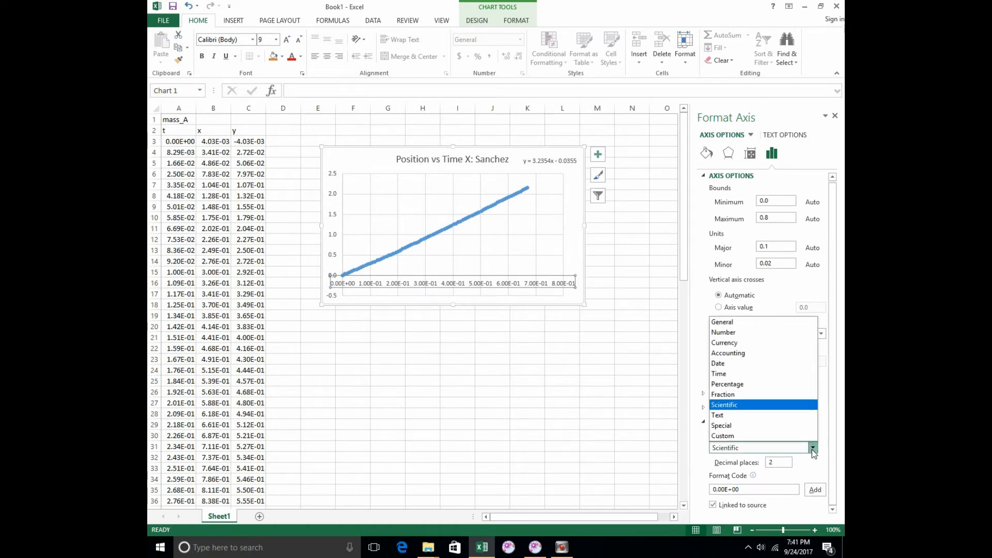
{"action": "left_click", "coordinate": [762, 333]}
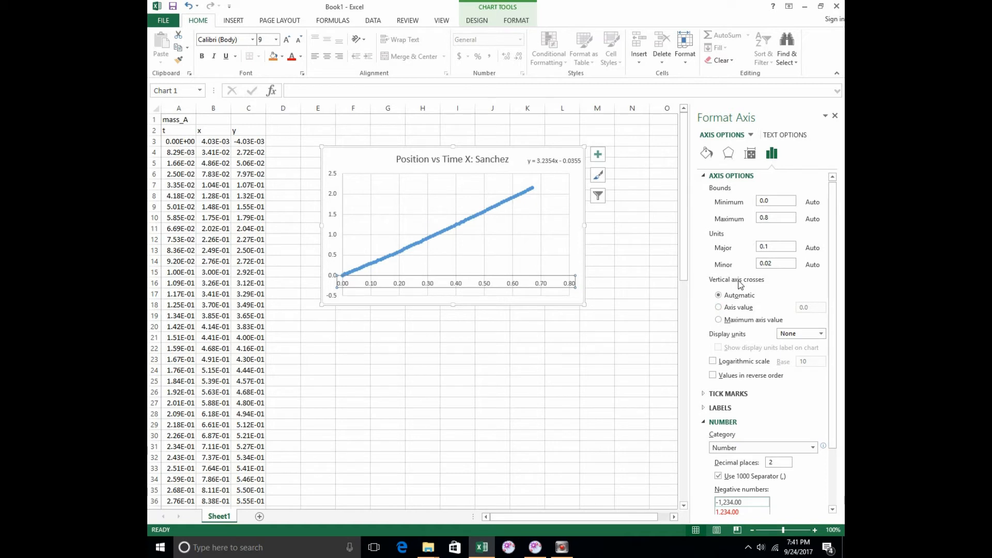
Step: Set the vertical axis to cross the time axis at axis value 0
{"action": "left_click", "coordinate": [737, 307]}
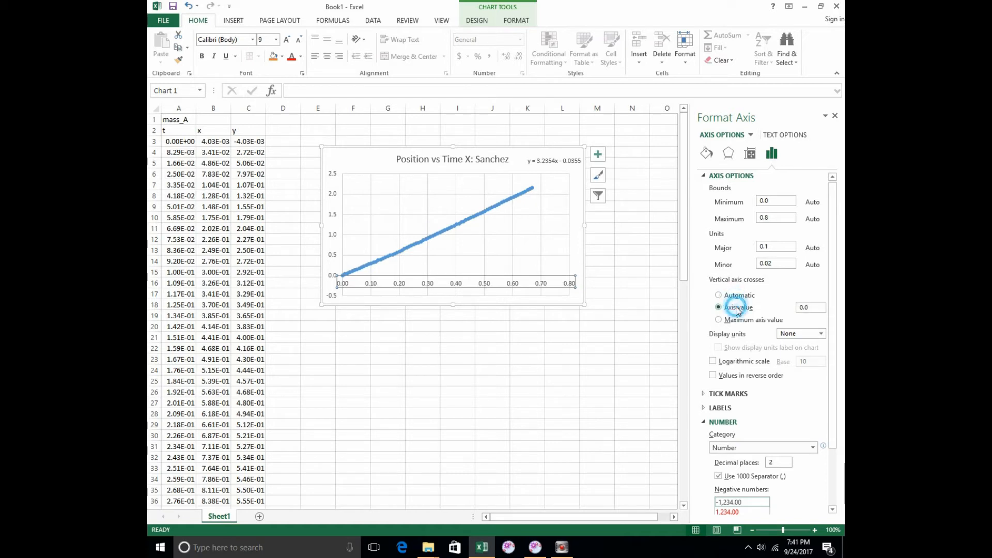
{"action": "left_click", "coordinate": [814, 308]}
{"action": "key", "text": "BackSpace"}
{"action": "key", "text": "BackSpace"}
{"action": "key", "text": "BackSpace"}
{"action": "type", "text": "-0."}
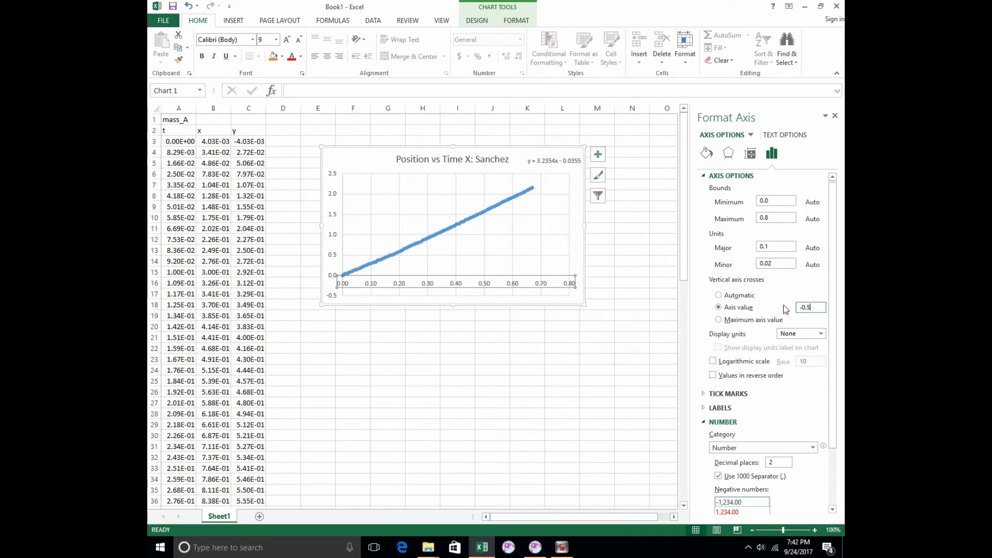
{"action": "left_click", "coordinate": [782, 264]}
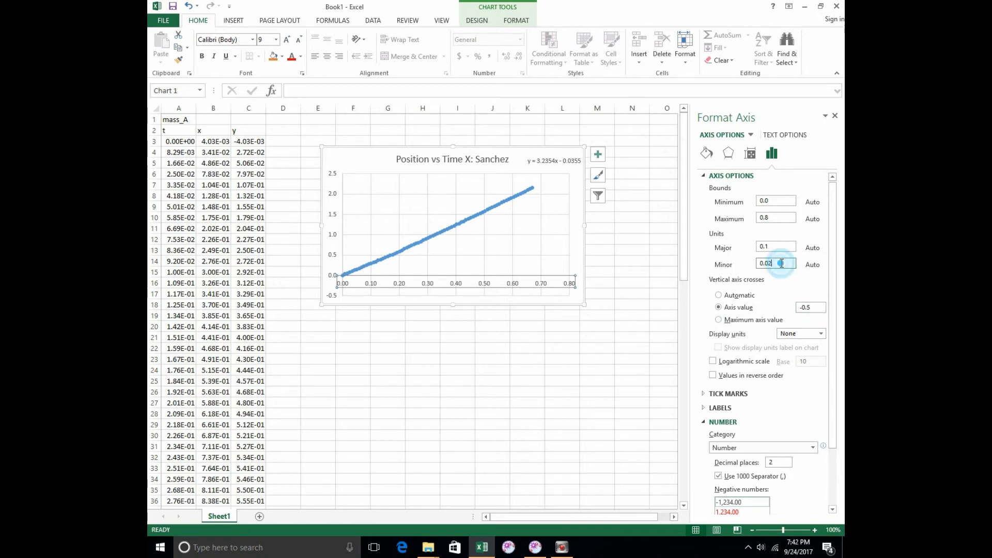
{"action": "left_click", "coordinate": [799, 308]}
{"action": "type", "text": "0"}
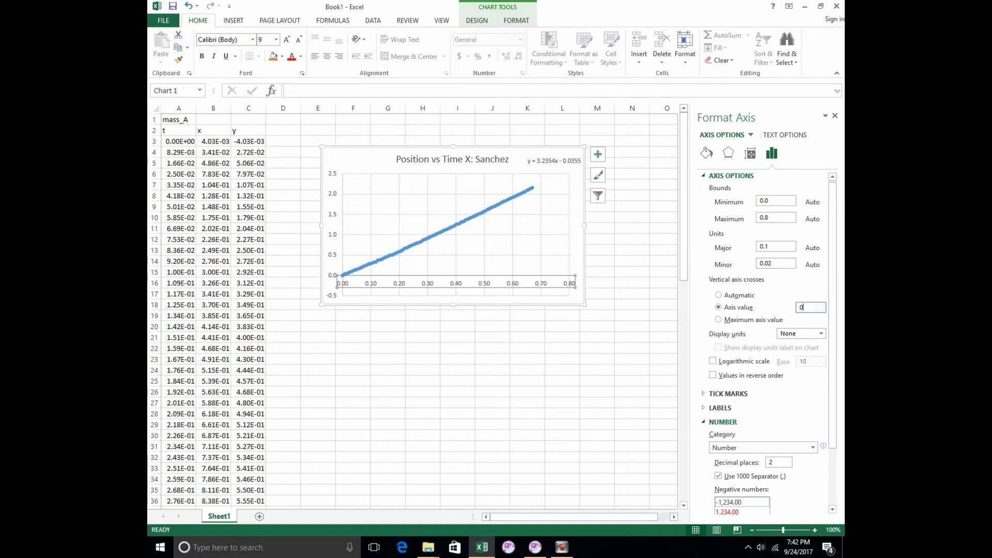
{"action": "left_click", "coordinate": [401, 359]}
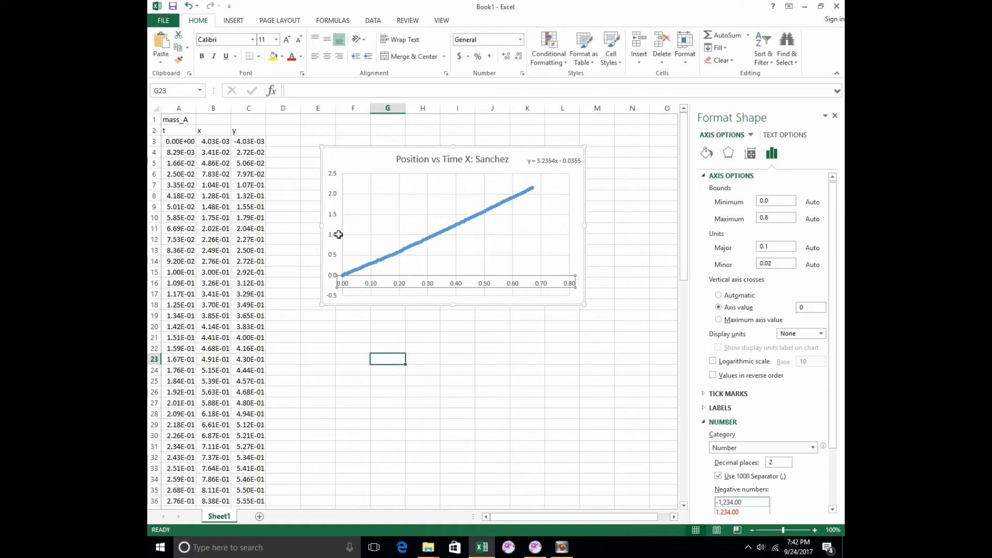
Step: Format the vertical axis so the horizontal axis crosses at axis value -0.5
{"action": "left_click", "coordinate": [334, 216]}
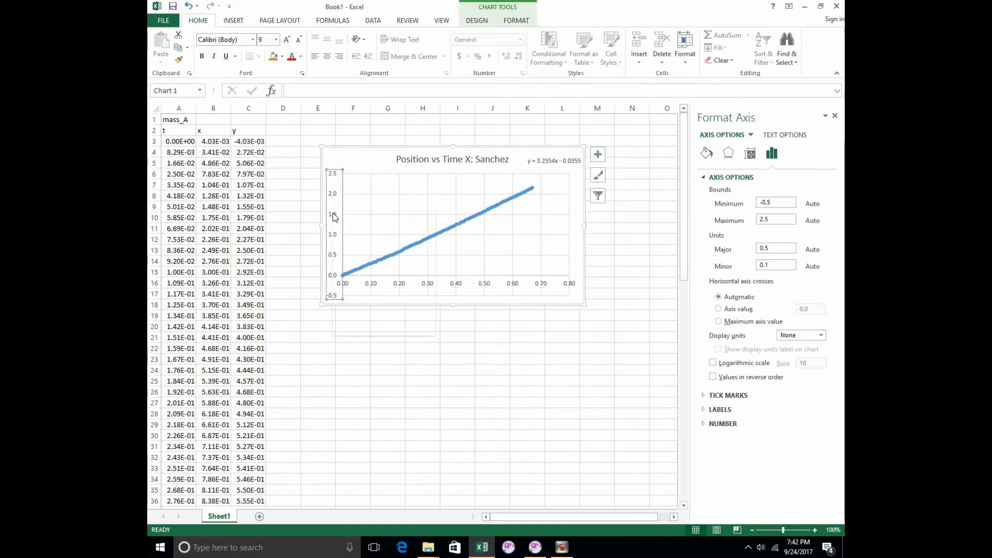
{"action": "right_click", "coordinate": [333, 216]}
{"action": "left_click", "coordinate": [359, 333]}
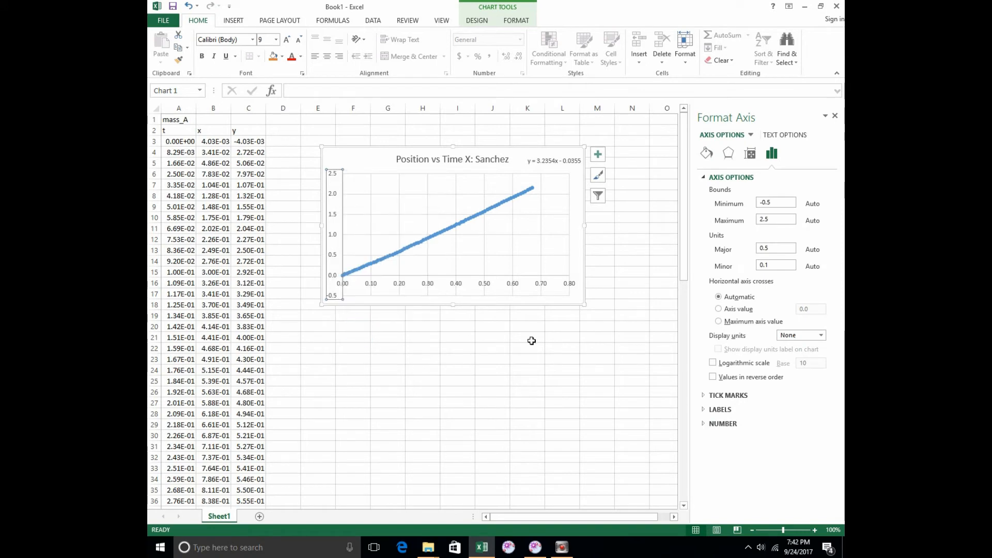
{"action": "left_click", "coordinate": [743, 309]}
{"action": "left_click", "coordinate": [811, 309]}
{"action": "type", "text": "-0.5"}
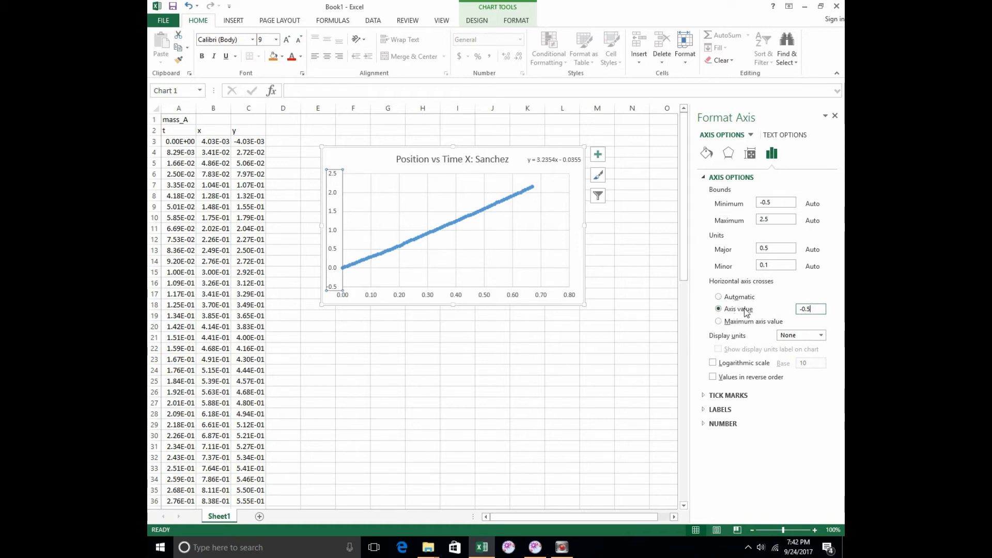
{"action": "left_click", "coordinate": [477, 340]}
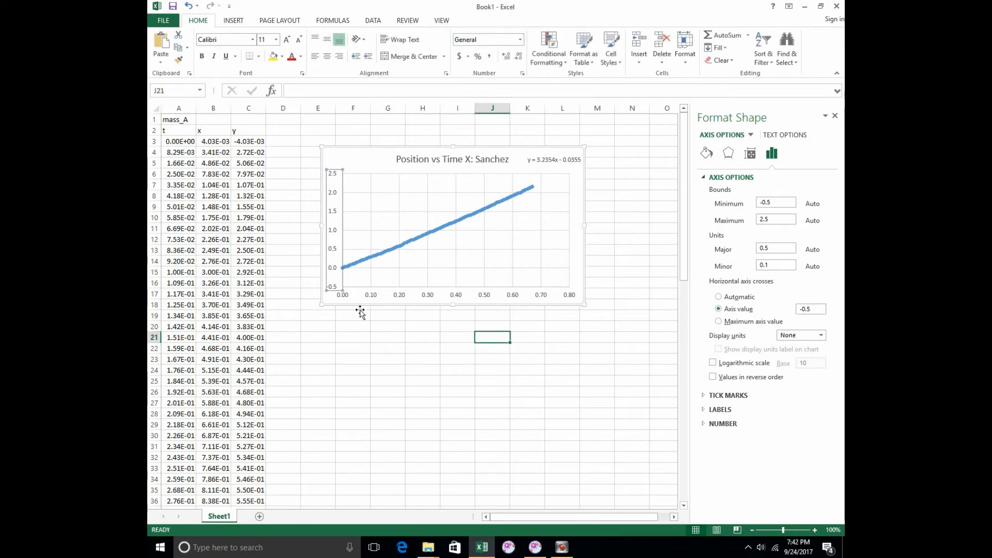
{"action": "left_click", "coordinate": [309, 293]}
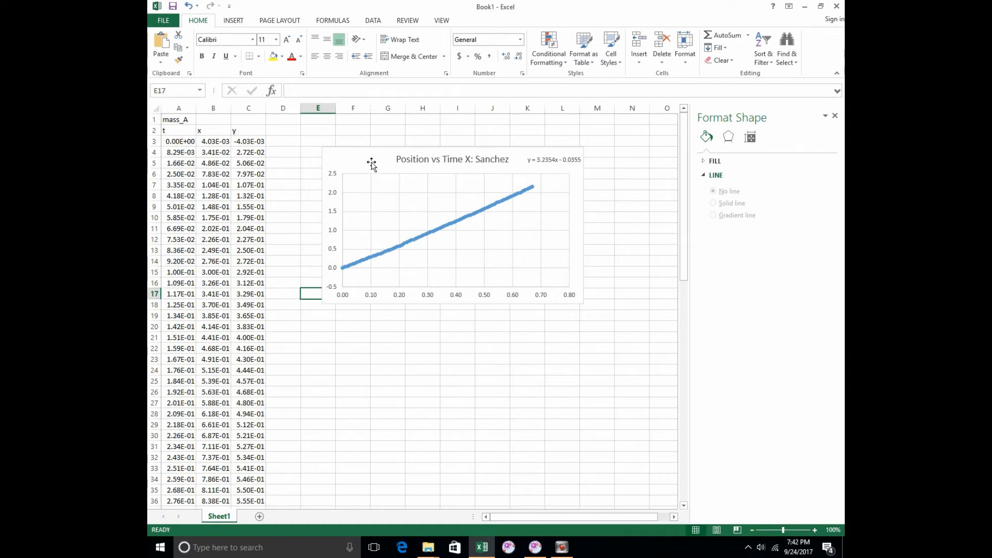
Step: Add a primary horizontal axis title reading '(s)'
{"action": "left_click", "coordinate": [352, 167]}
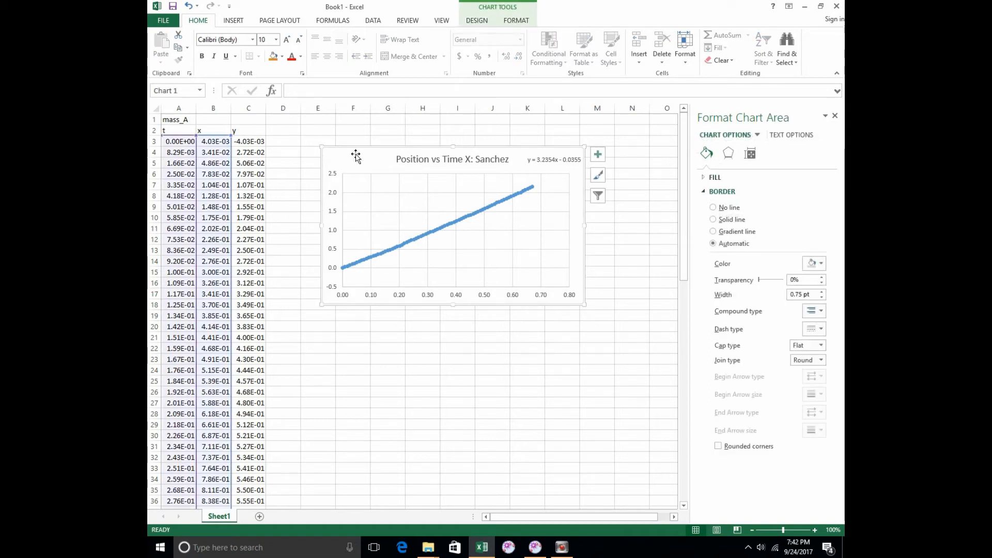
{"action": "left_click", "coordinate": [474, 24]}
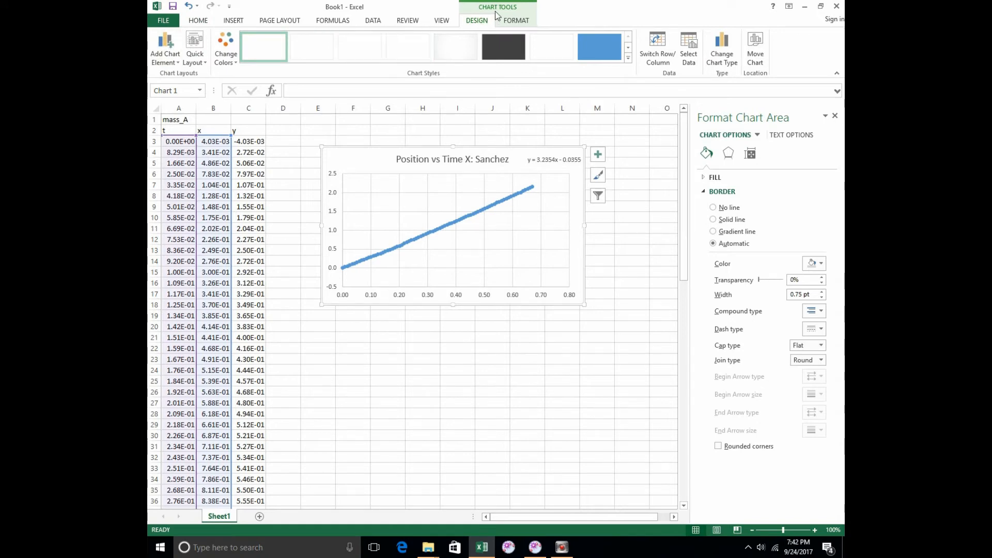
{"action": "left_click", "coordinate": [165, 42]}
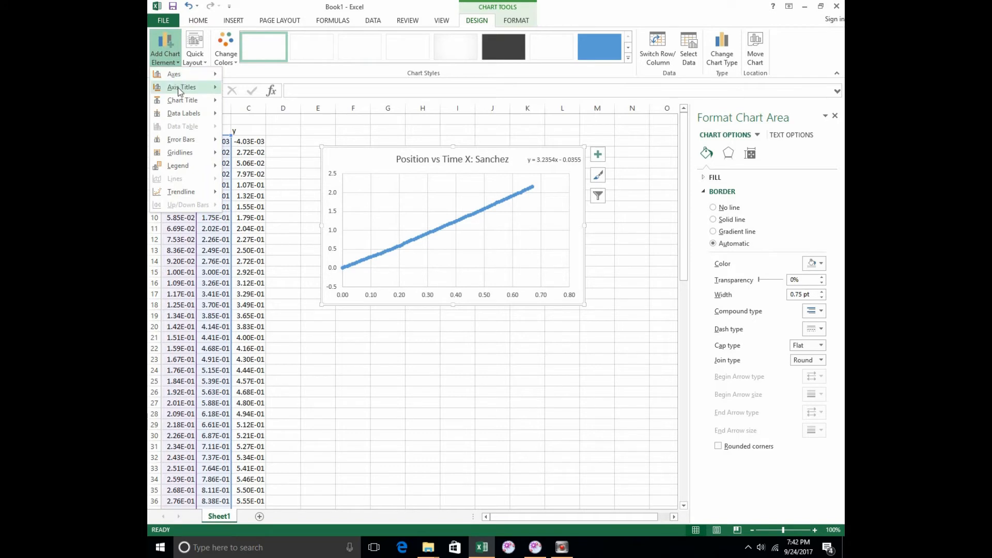
{"action": "mouse_move", "coordinate": [191, 87]}
{"action": "left_click", "coordinate": [282, 89]}
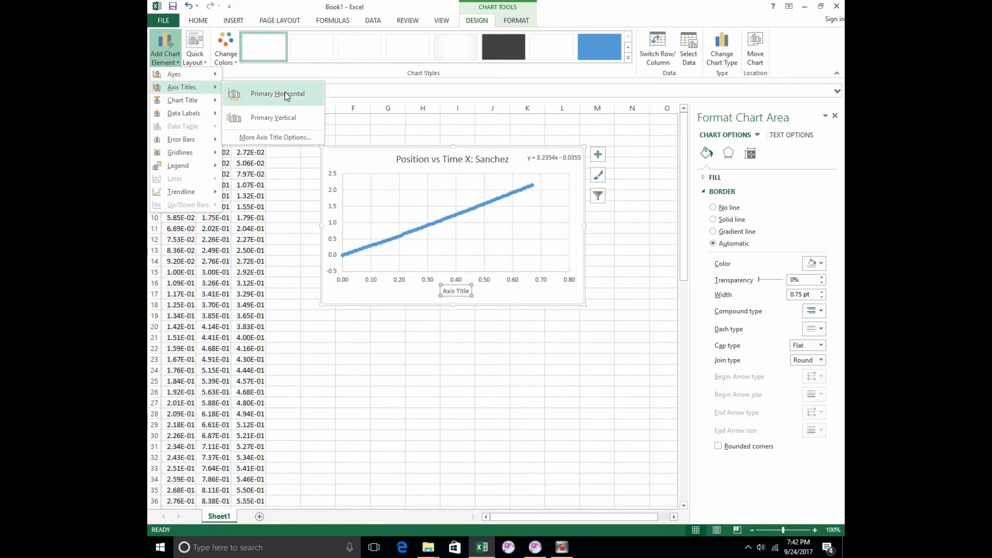
{"action": "triple_click", "coordinate": [446, 290]}
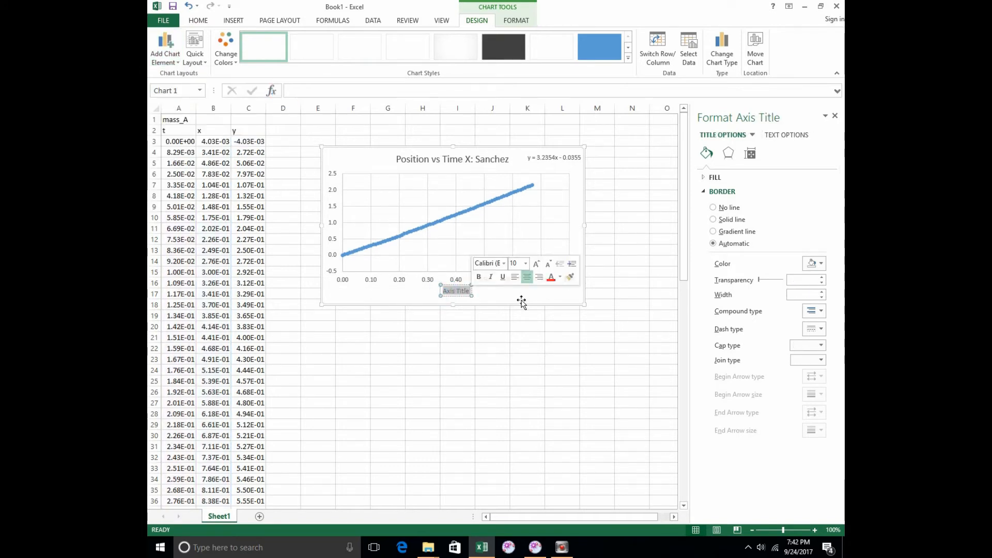
{"action": "type", "text": "(s)"}
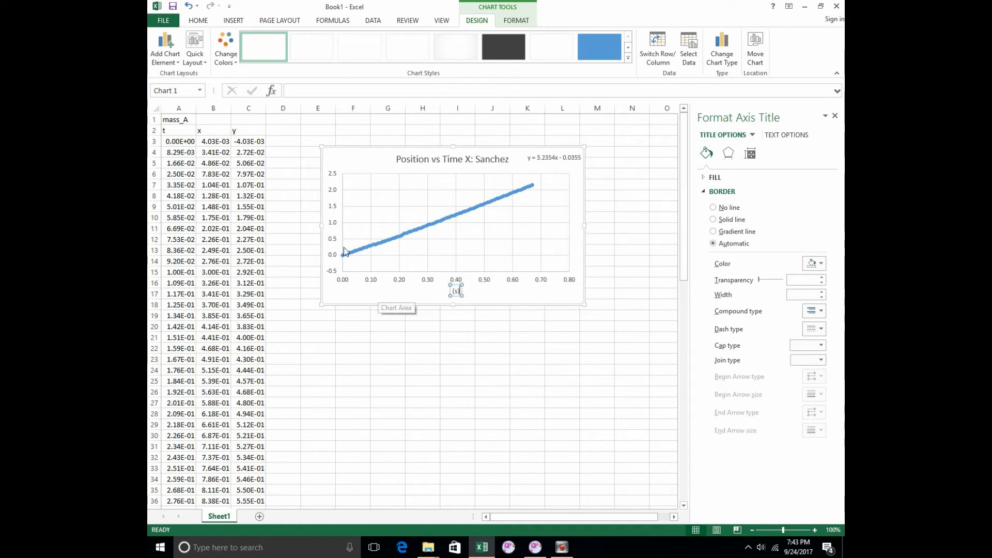
{"action": "left_click", "coordinate": [401, 294]}
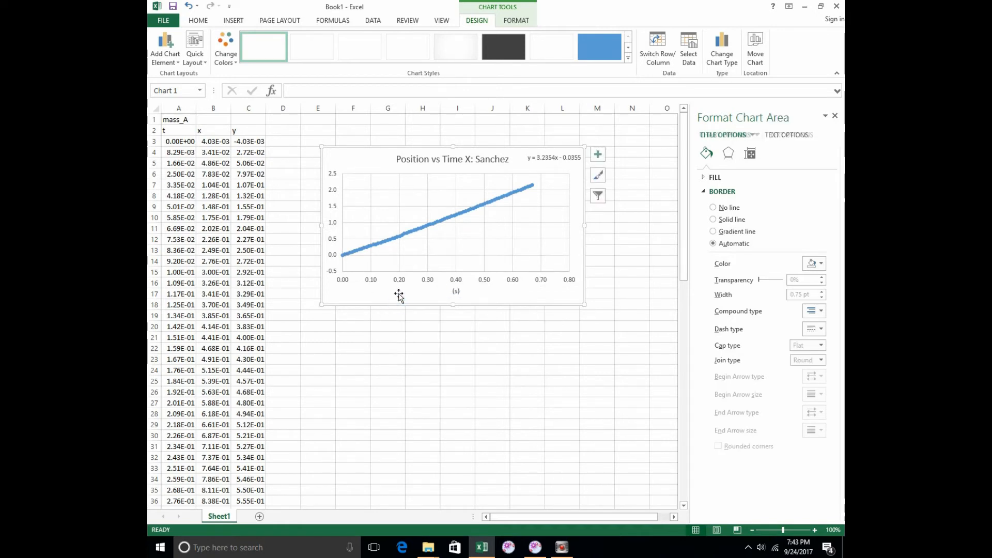
Step: Add a primary vertical axis title reading 'm'
{"action": "left_click", "coordinate": [166, 51]}
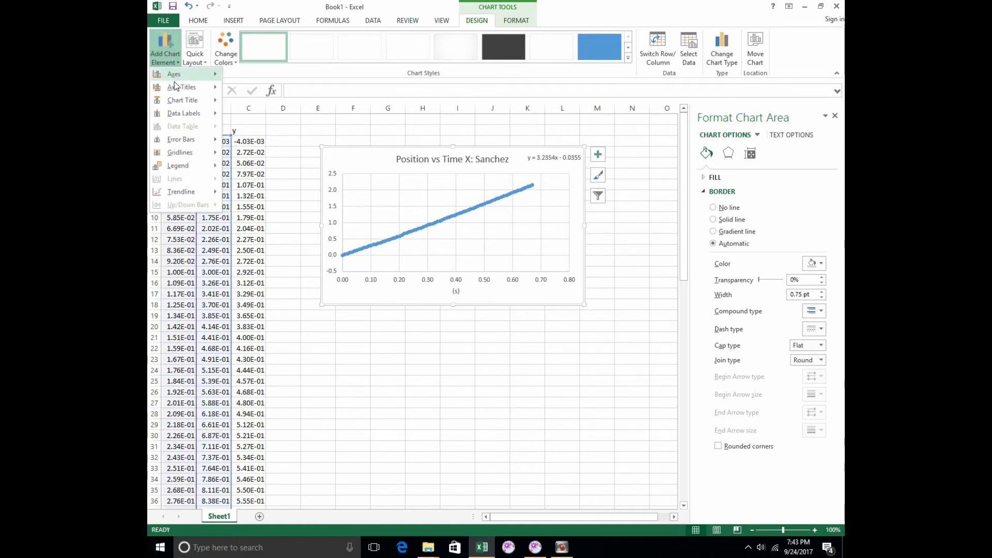
{"action": "mouse_move", "coordinate": [178, 87]}
{"action": "left_click", "coordinate": [270, 117]}
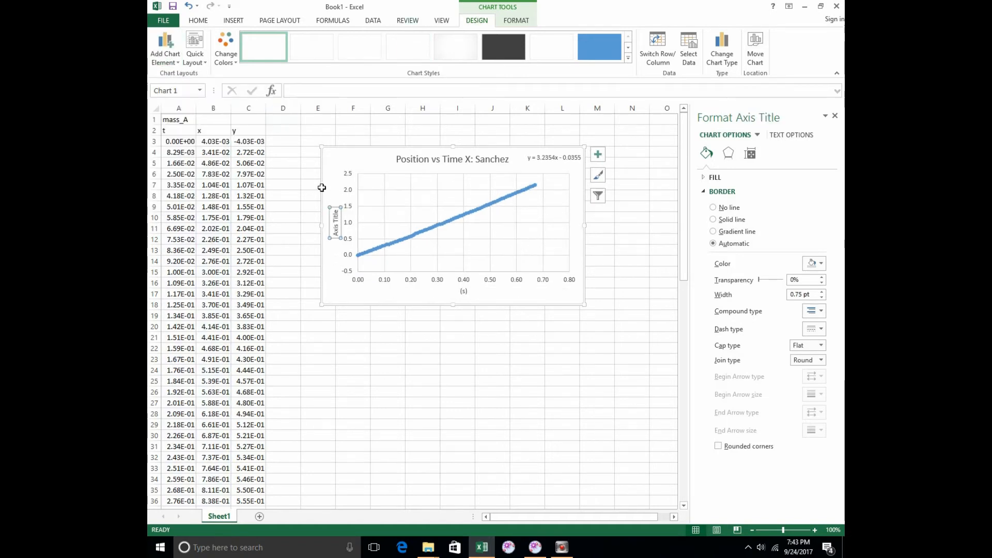
{"action": "left_click_drag", "start_coordinate": [338, 212], "coordinate": [336, 239]}
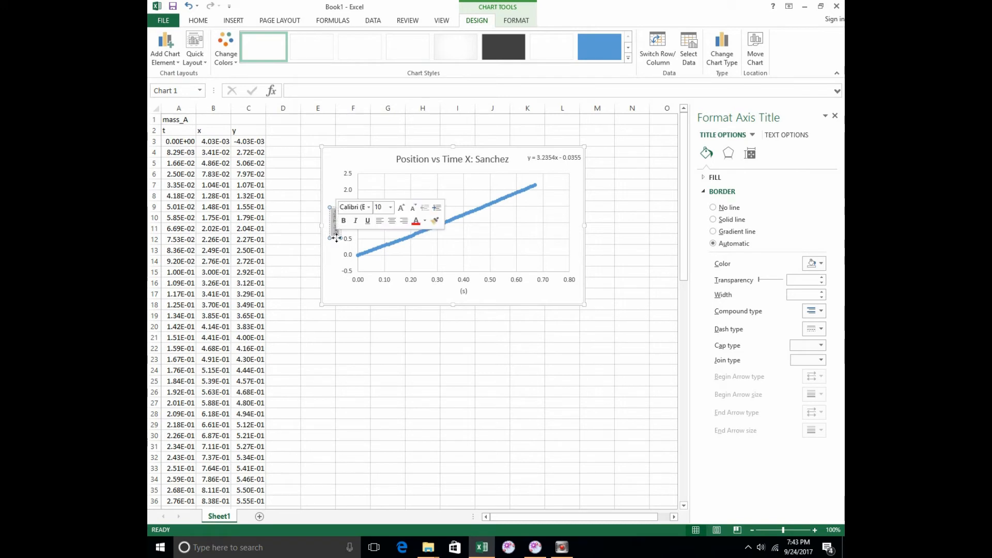
{"action": "type", "text": "m"}
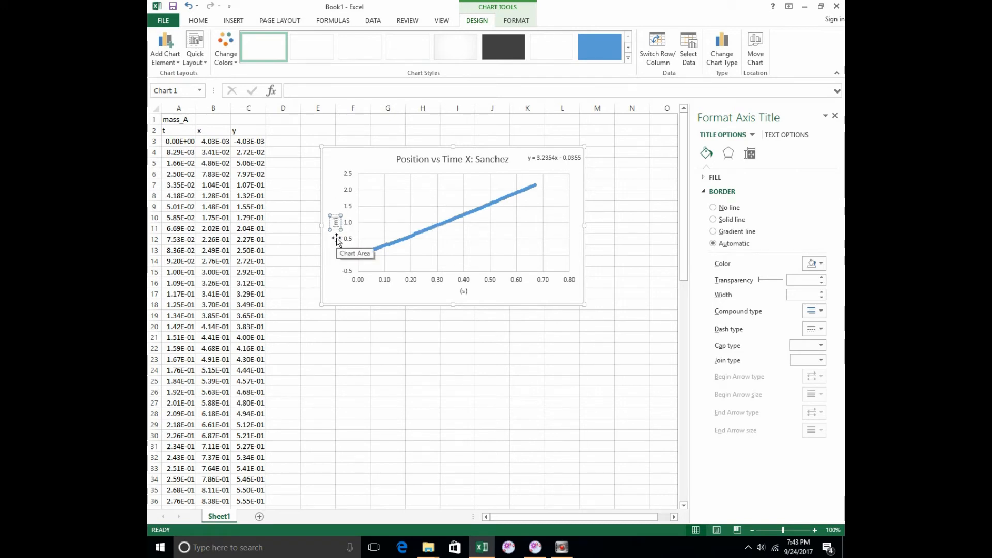
{"action": "left_click", "coordinate": [338, 288]}
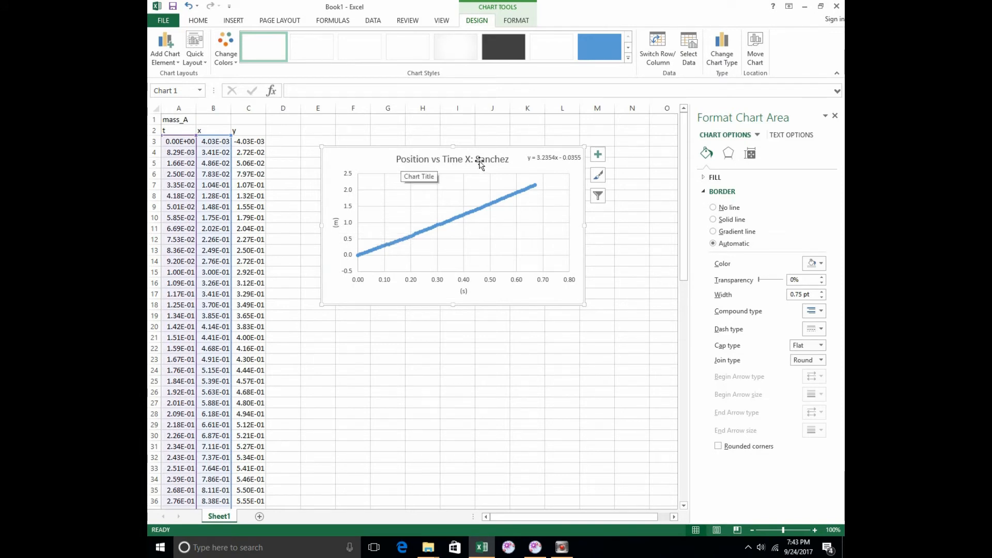
{"action": "left_click", "coordinate": [292, 250]}
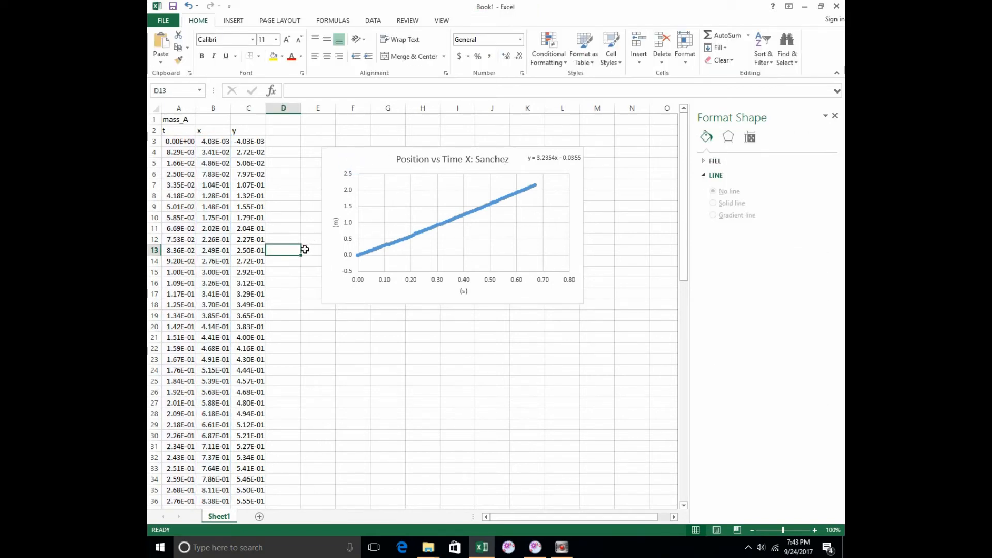
Step: Copy the whole chart to the clipboard
{"action": "left_click", "coordinate": [338, 169]}
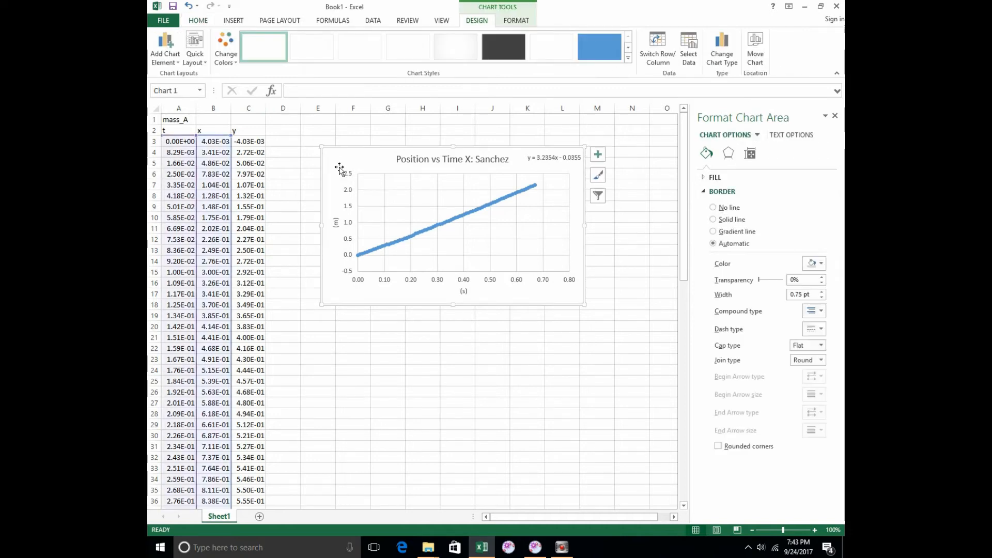
{"action": "right_click", "coordinate": [335, 166]}
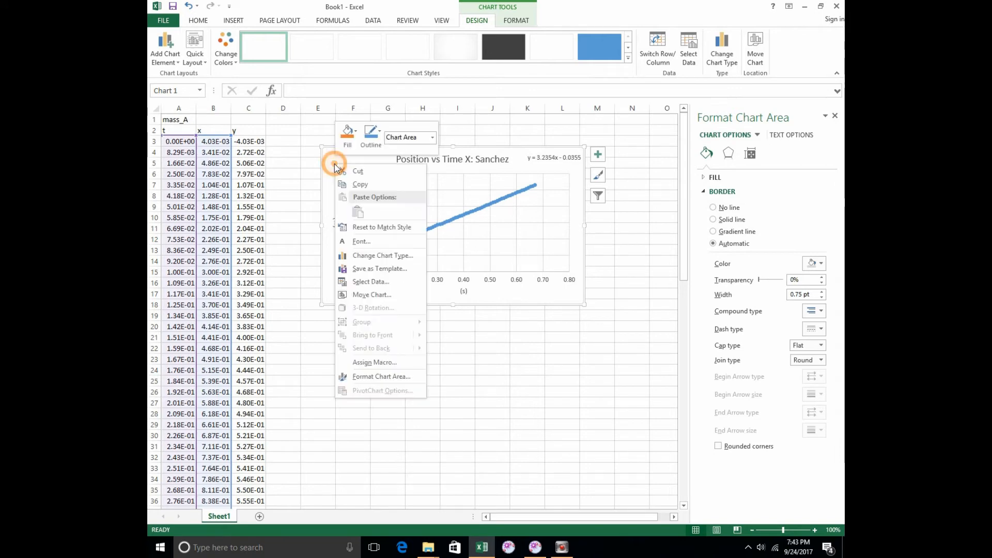
{"action": "left_click", "coordinate": [354, 186]}
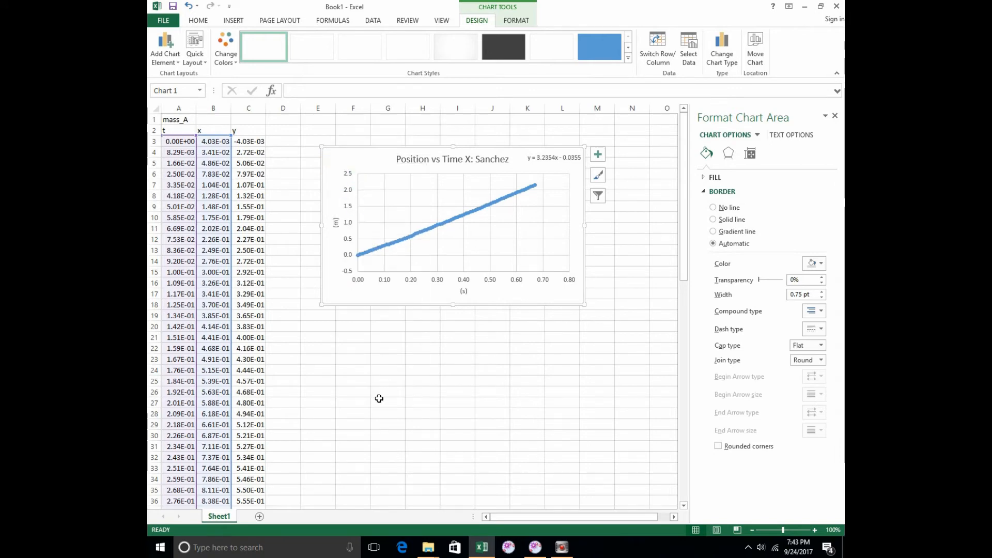
{"action": "left_click", "coordinate": [343, 339]}
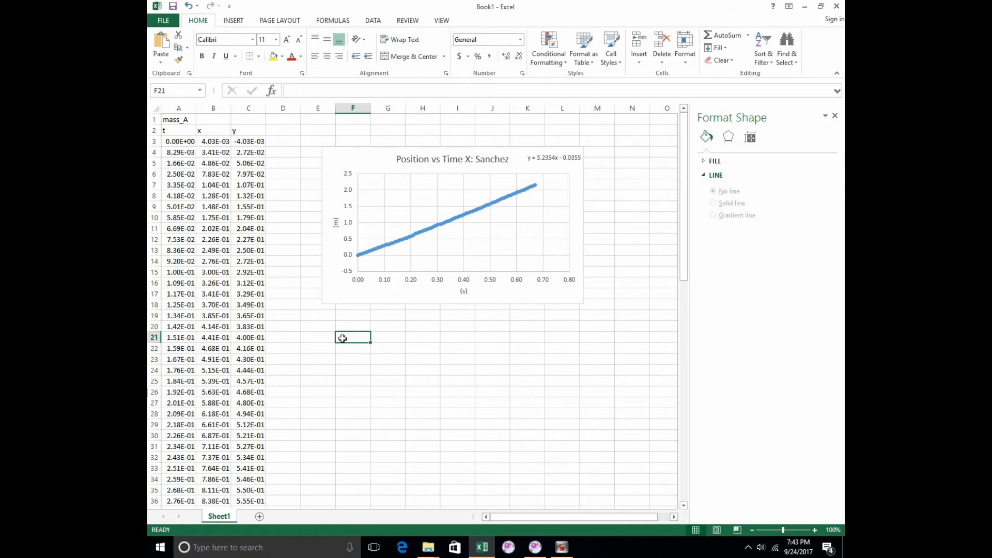
Step: Paste a copy of the position chart and move it beneath the first chart
{"action": "right_click", "coordinate": [343, 339]}
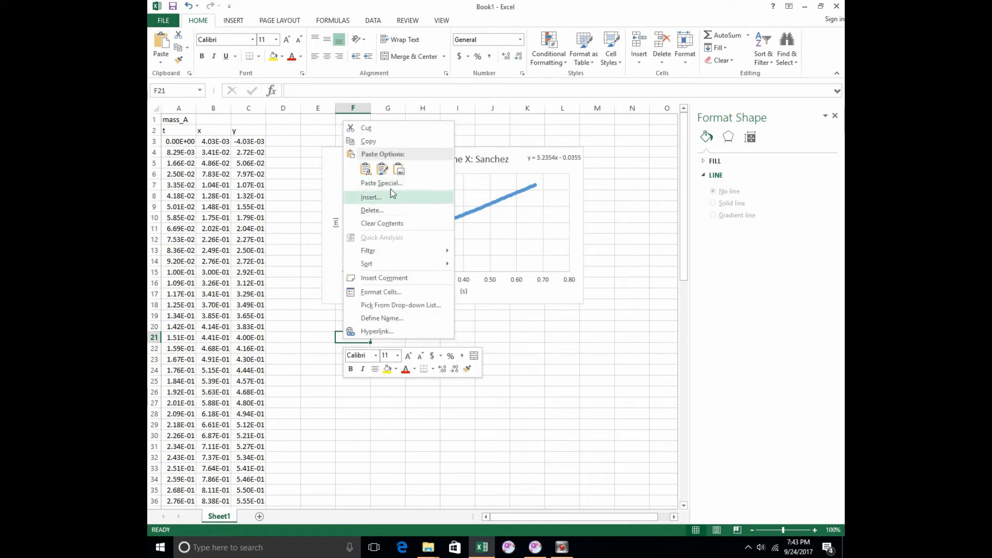
{"action": "left_click", "coordinate": [366, 169]}
{"action": "left_click", "coordinate": [342, 346]}
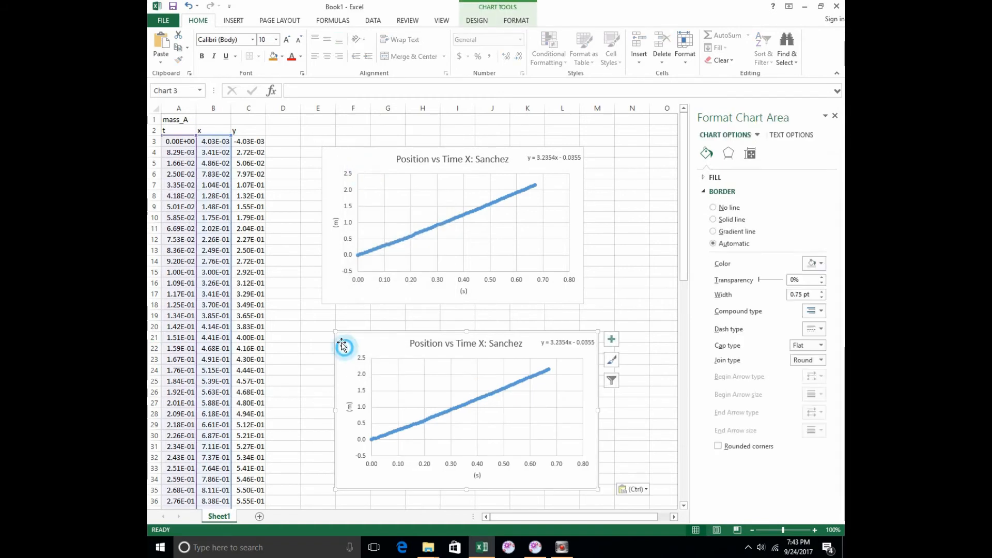
{"action": "left_click_drag", "start_coordinate": [343, 346], "coordinate": [337, 331]}
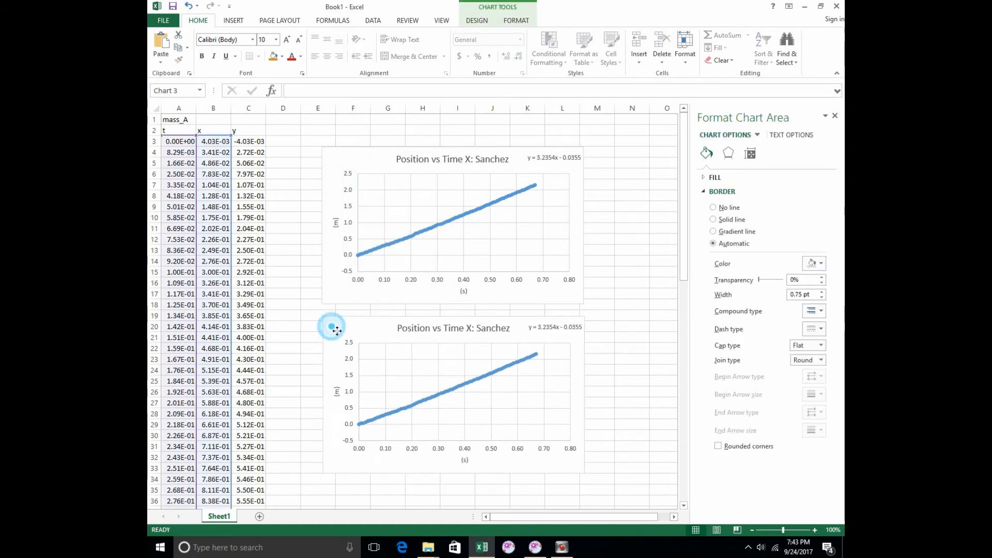
Step: Edit the copied chart's series, changing its name from X to Y
{"action": "left_click", "coordinate": [453, 391]}
{"action": "right_click", "coordinate": [453, 392]}
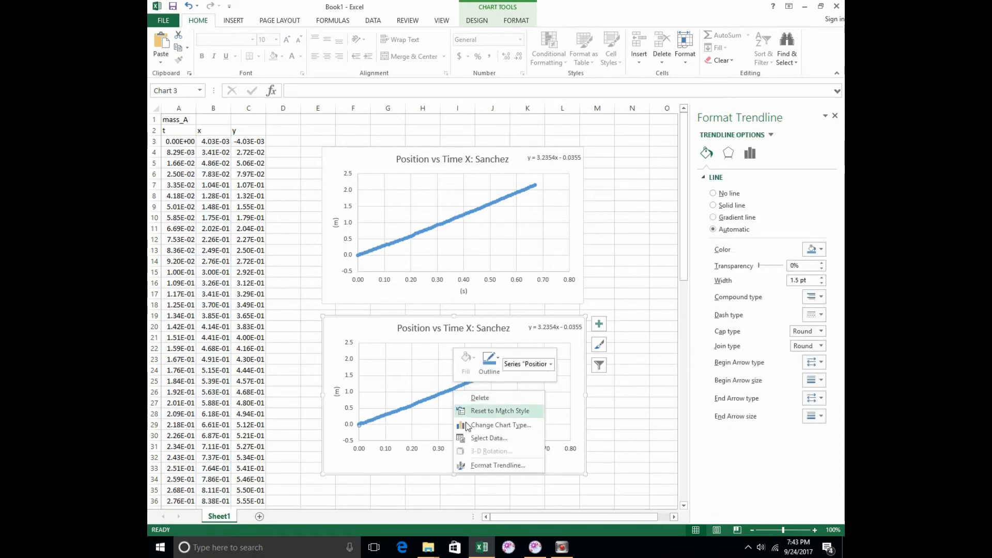
{"action": "left_click", "coordinate": [478, 437]}
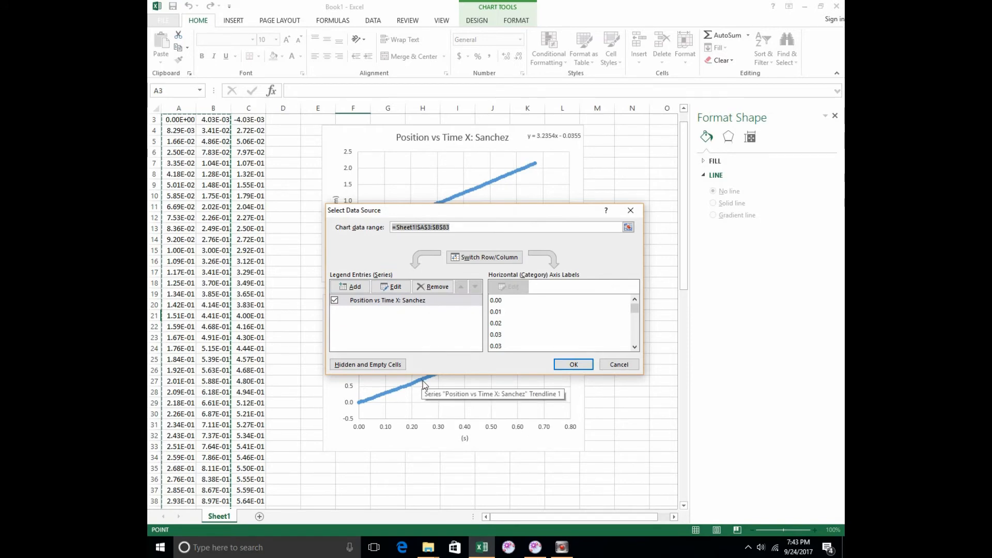
{"action": "left_click", "coordinate": [385, 289]}
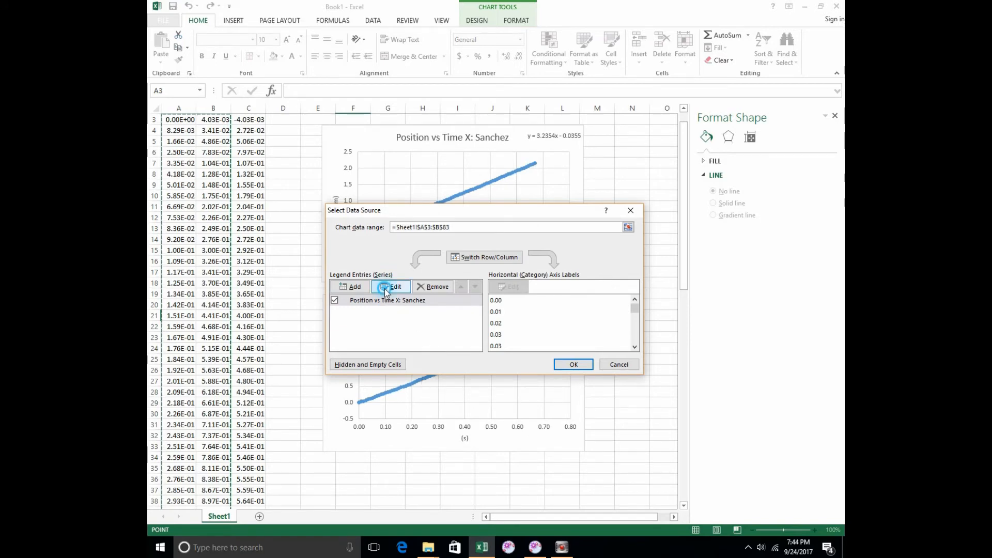
{"action": "left_click", "coordinate": [461, 269]}
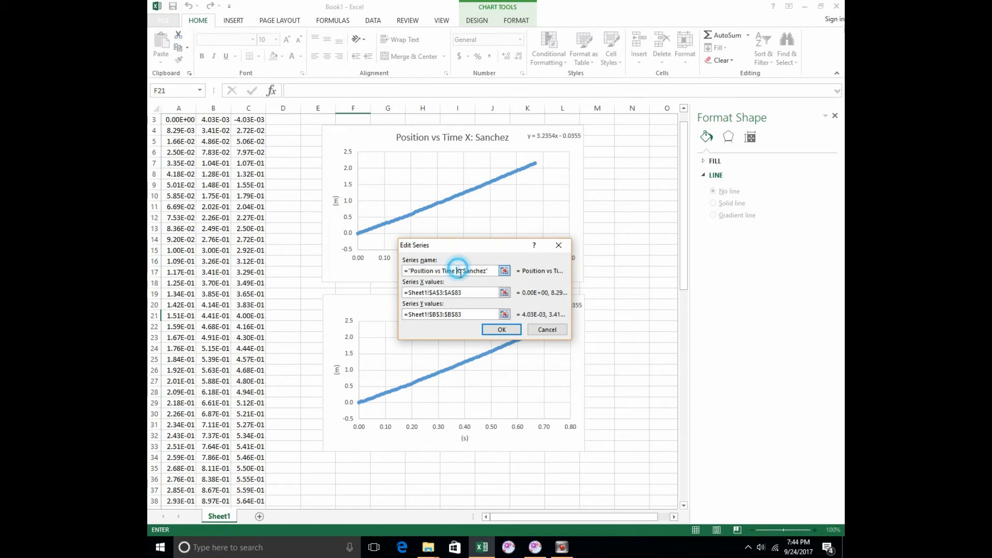
{"action": "key", "text": "BackSpace"}
{"action": "type", "text": "Y"}
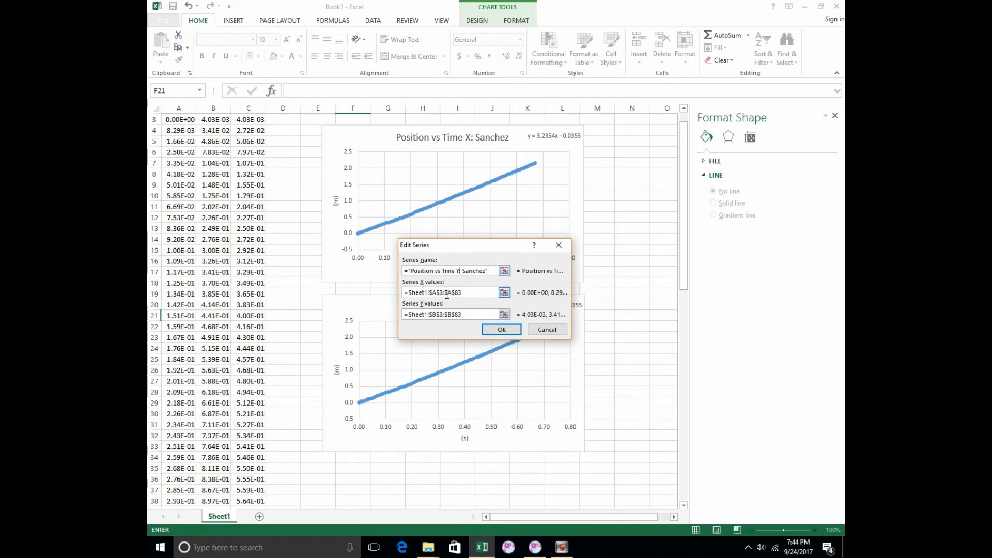
Step: Set the series Y values to C3:C83 and confirm the data source
{"action": "left_click", "coordinate": [505, 315]}
{"action": "scroll", "coordinate": [253, 154], "scroll_direction": "up", "scroll_amount": 1}
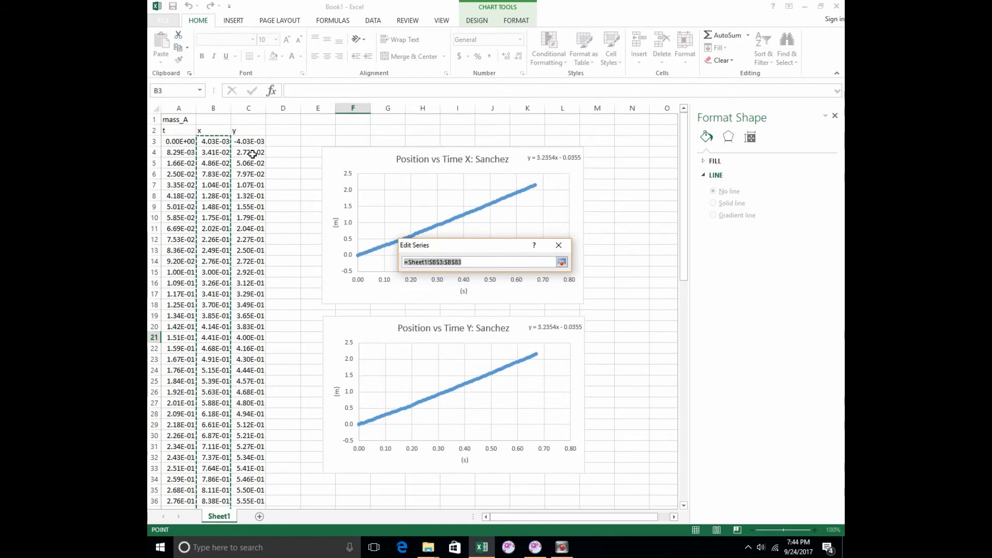
{"action": "left_click_drag", "start_coordinate": [254, 140], "coordinate": [254, 468]}
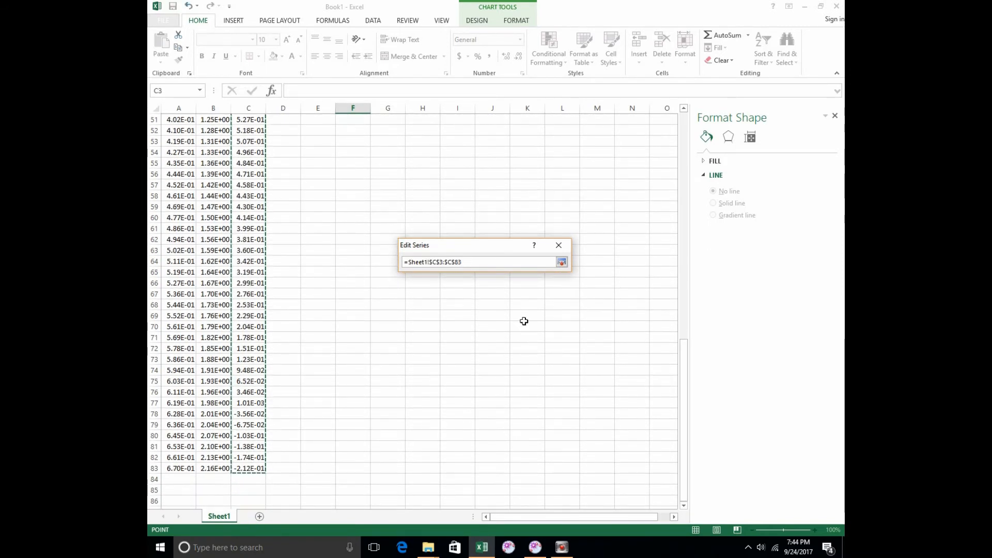
{"action": "scroll", "coordinate": [310, 312], "scroll_direction": "up", "scroll_amount": 10}
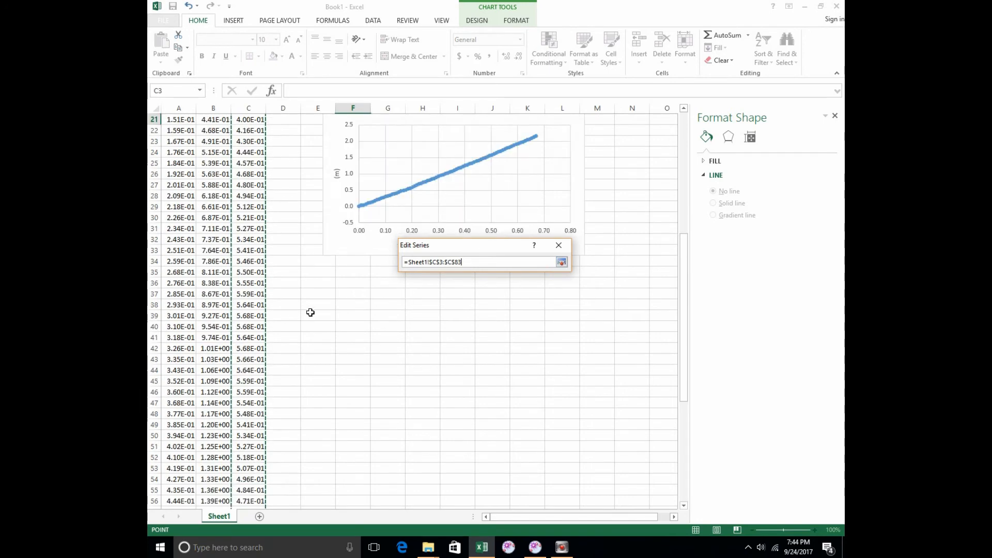
{"action": "scroll", "coordinate": [310, 312], "scroll_direction": "up", "scroll_amount": 7}
{"action": "left_click", "coordinate": [562, 263]}
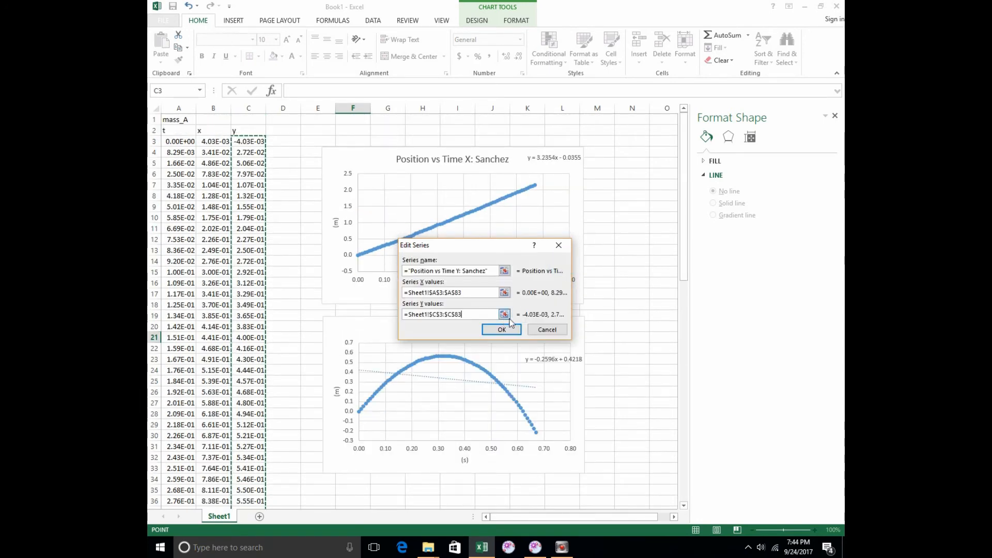
{"action": "left_click", "coordinate": [502, 330]}
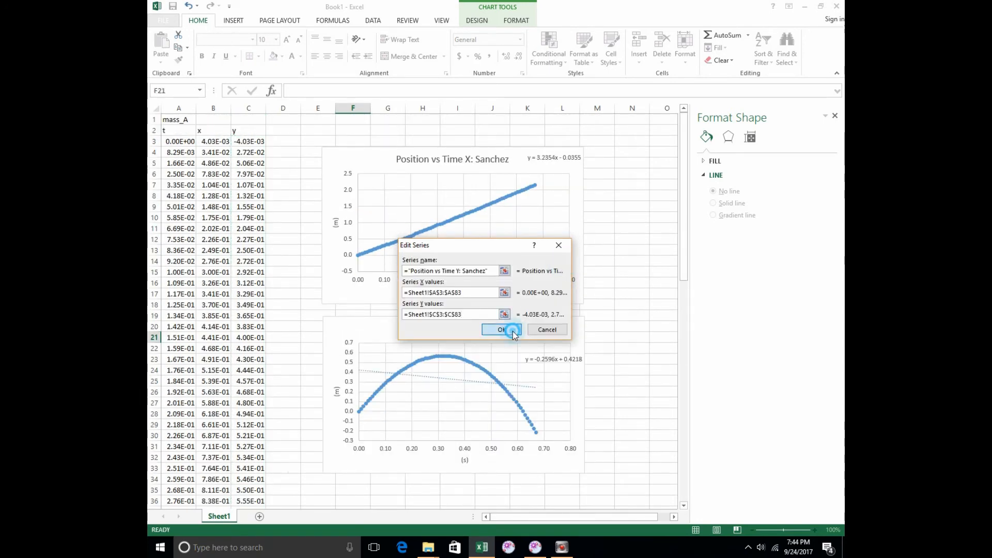
{"action": "left_click", "coordinate": [578, 364]}
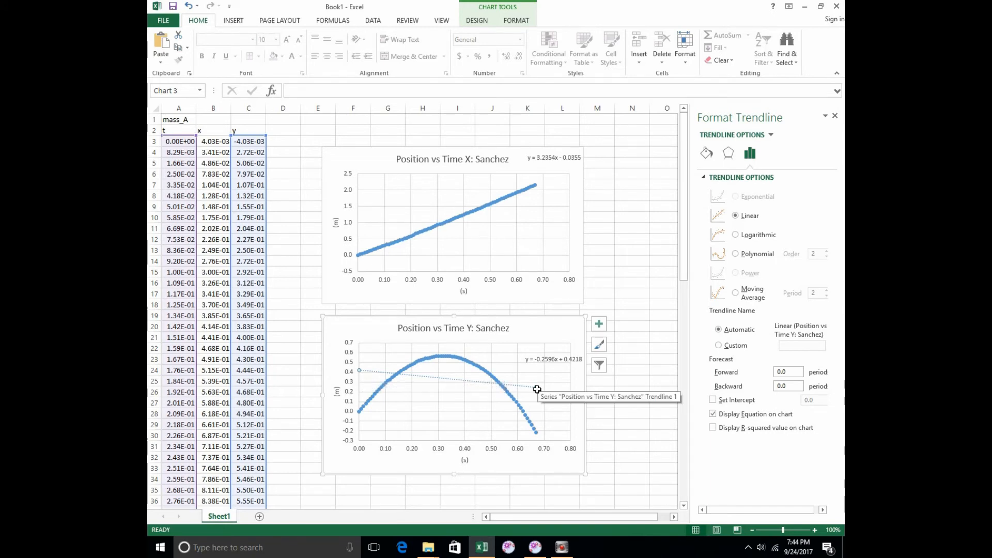
Step: Try a logarithmic trendline on the Y data and dismiss the negative-values warning
{"action": "left_click", "coordinate": [474, 366]}
{"action": "right_click", "coordinate": [473, 366]}
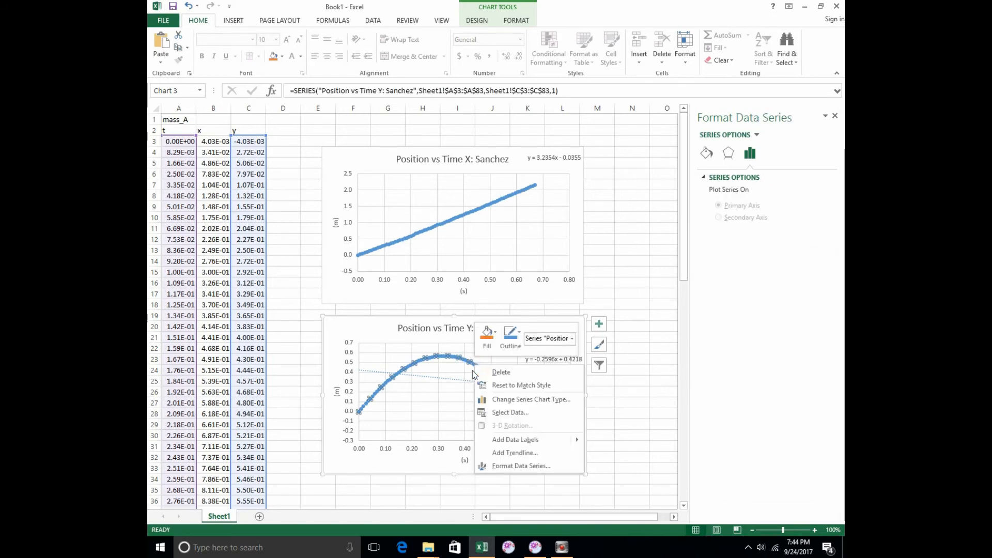
{"action": "left_click", "coordinate": [501, 453]}
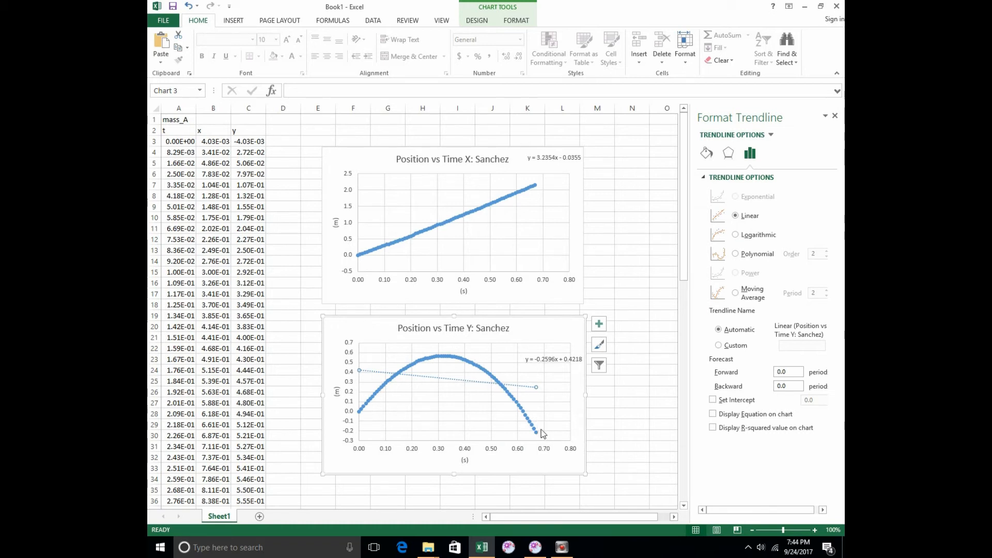
{"action": "left_click", "coordinate": [736, 237]}
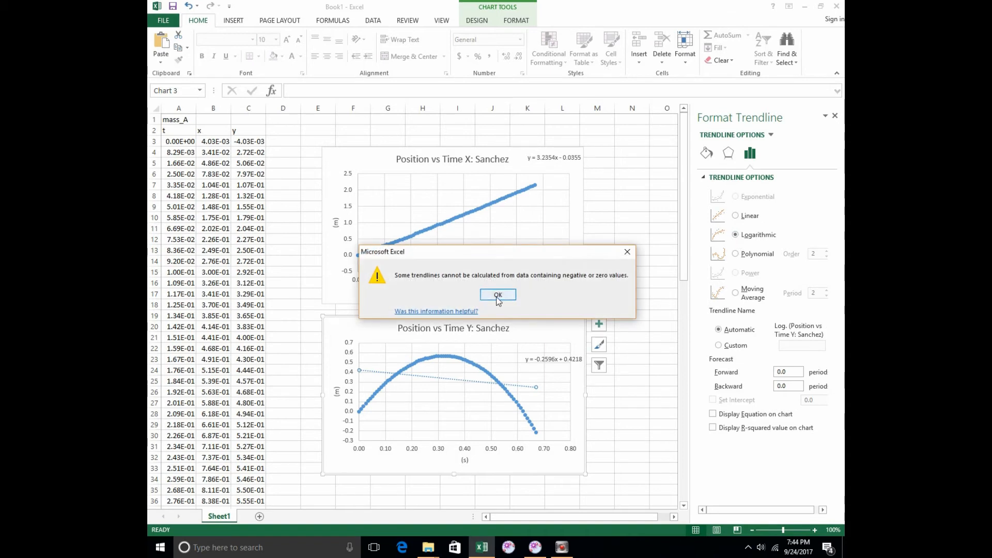
{"action": "left_click", "coordinate": [498, 295]}
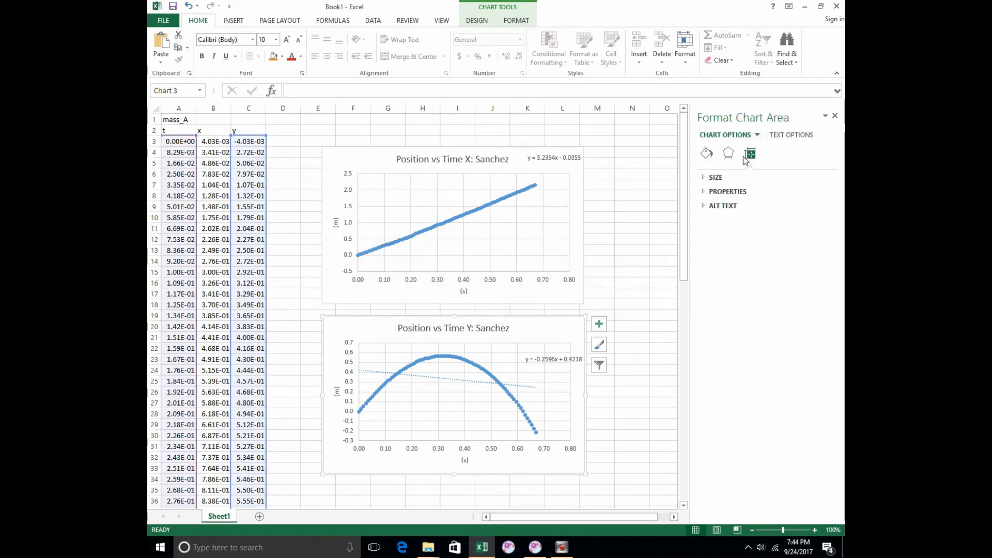
{"action": "left_click", "coordinate": [705, 192]}
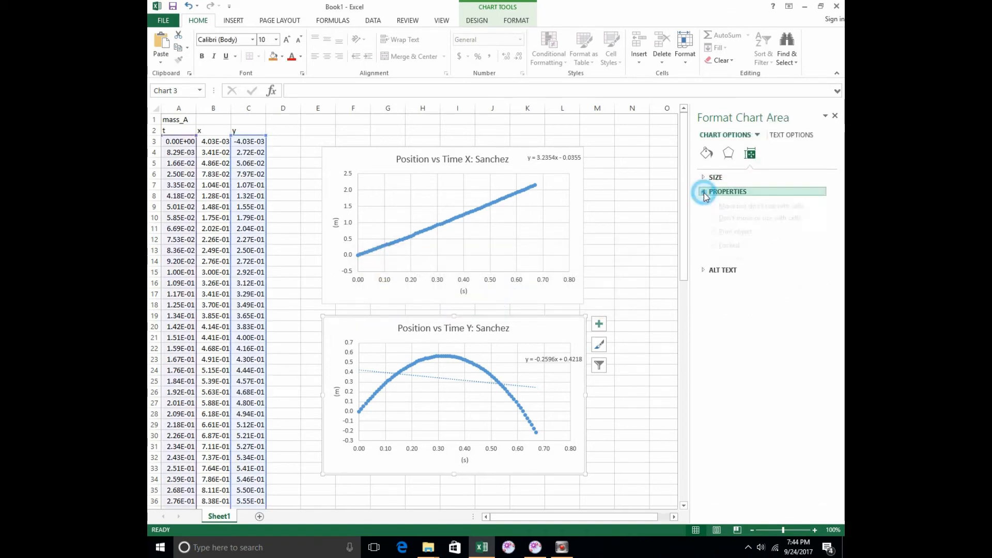
{"action": "left_click", "coordinate": [705, 192]}
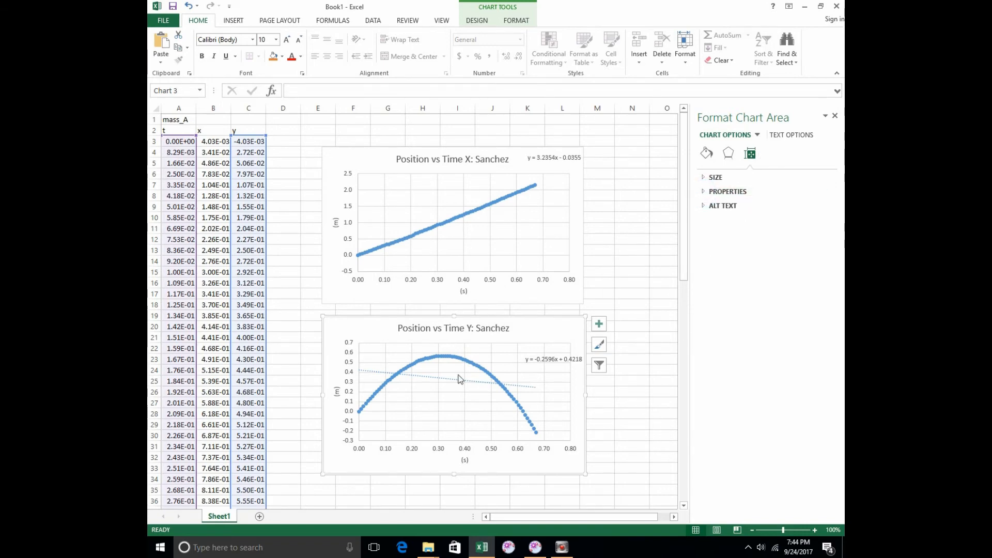
Step: Try moving average and polynomial trendline fits, then close the Format Trendline pane
{"action": "left_click", "coordinate": [449, 356]}
{"action": "right_click", "coordinate": [450, 357]}
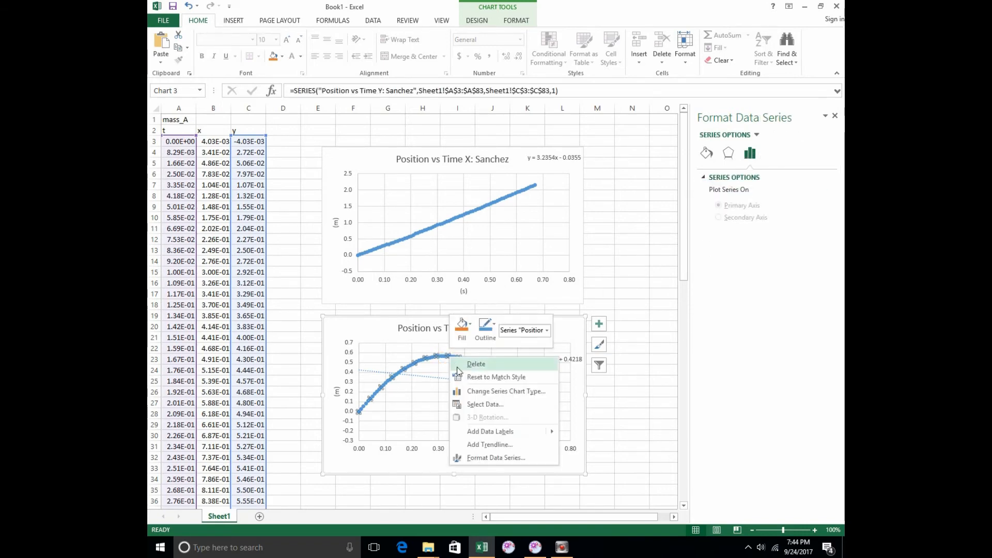
{"action": "left_click", "coordinate": [492, 443]}
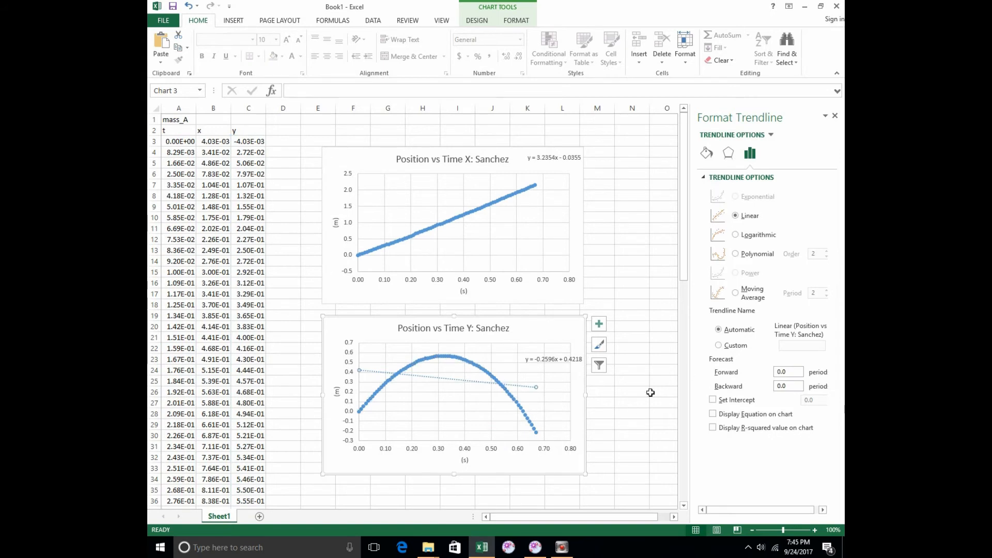
{"action": "left_click", "coordinate": [737, 296]}
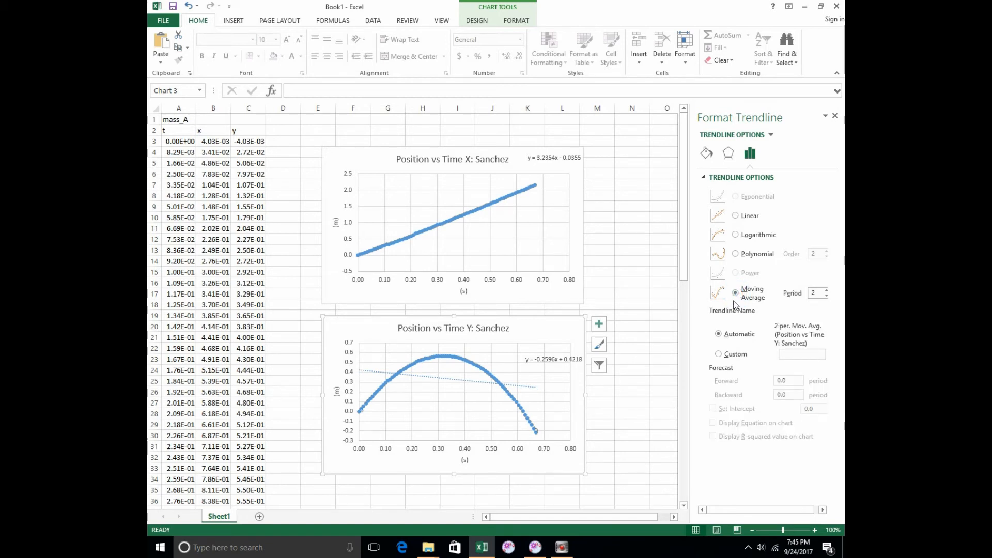
{"action": "left_click", "coordinate": [735, 254]}
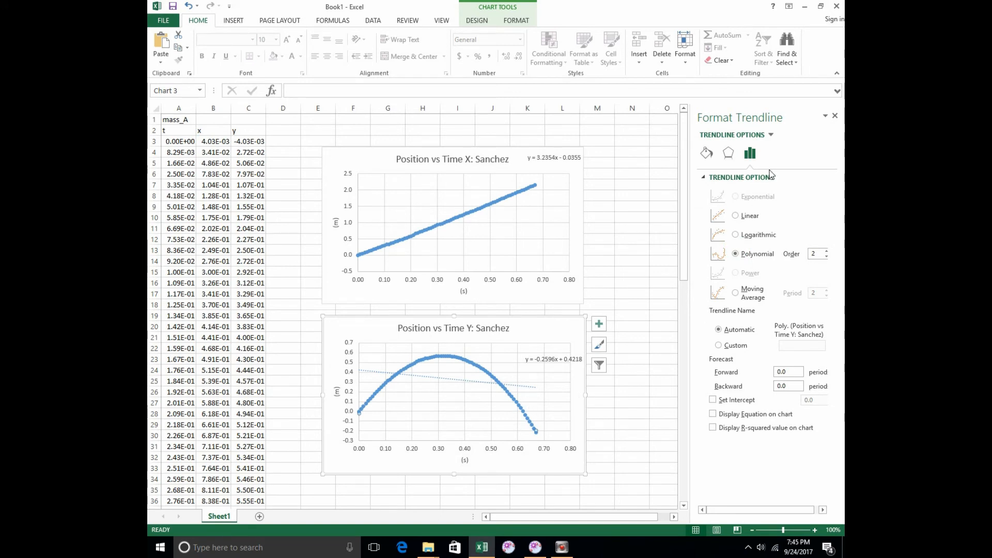
{"action": "left_click", "coordinate": [834, 116]}
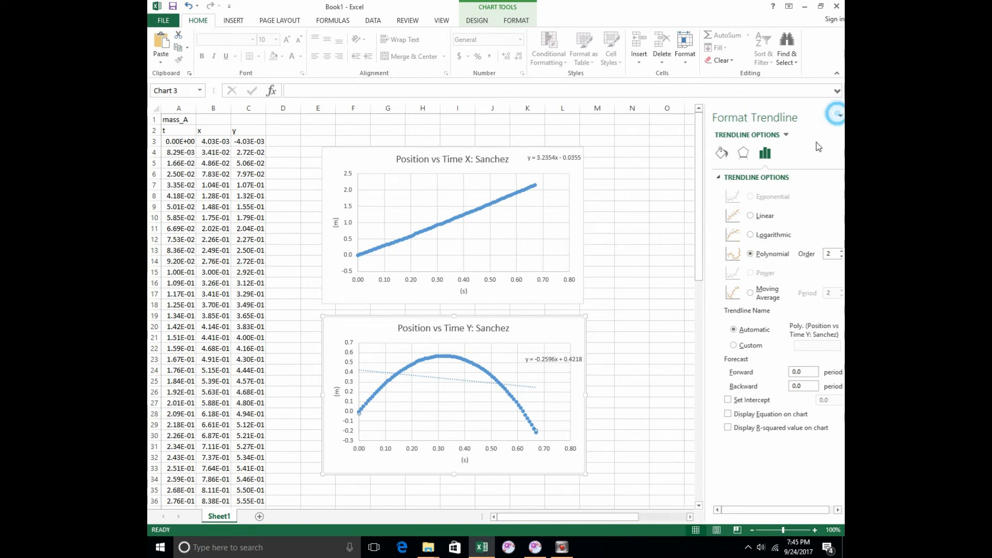
{"action": "left_click", "coordinate": [480, 383]}
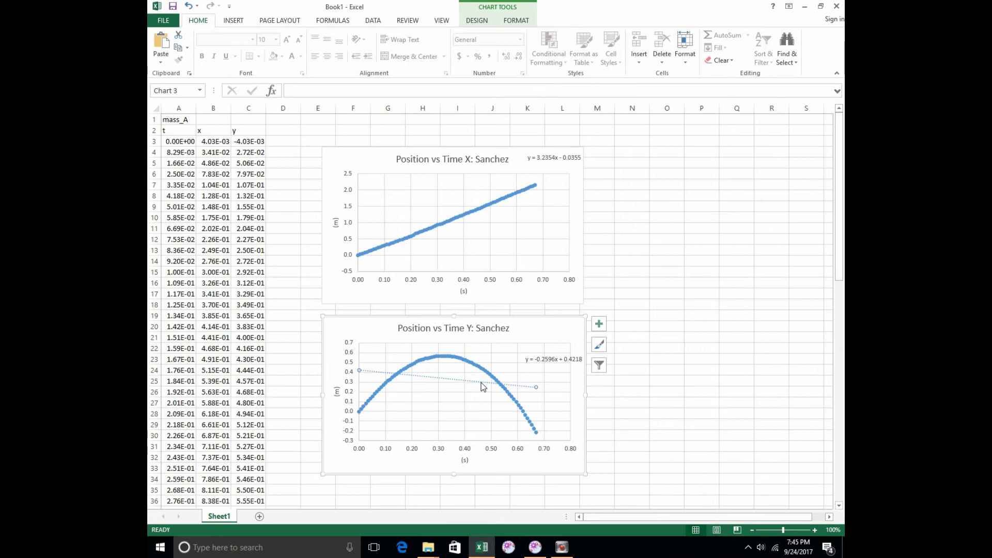
Step: Delete the Y chart's straight-line trendline and its equation
{"action": "key", "text": "Delete"}
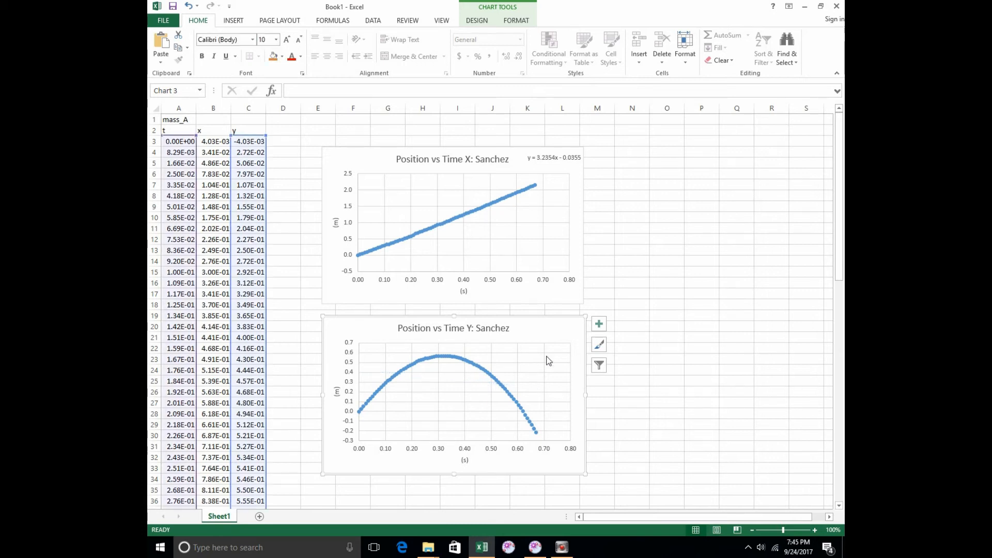
{"action": "right_click", "coordinate": [492, 381]}
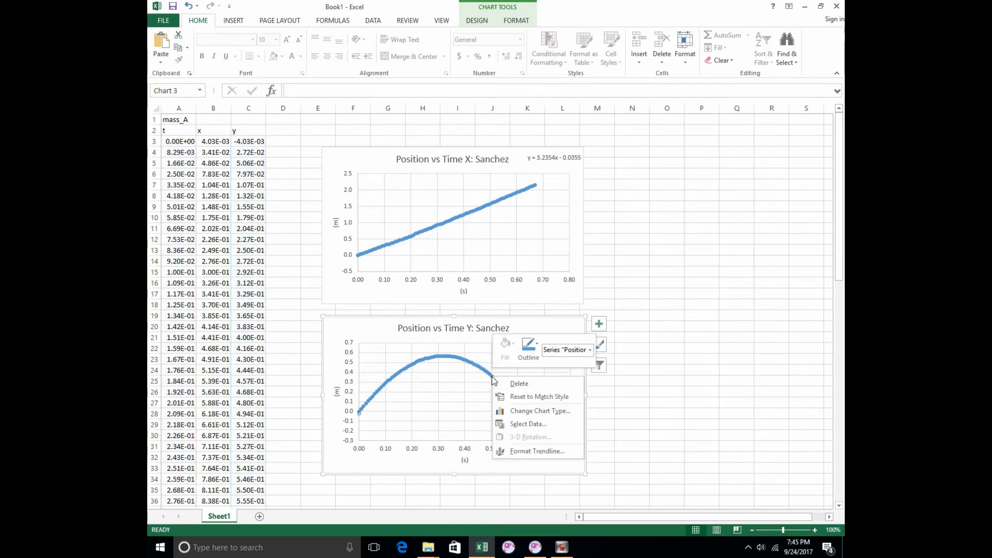
{"action": "left_click", "coordinate": [480, 372]}
{"action": "left_click", "coordinate": [485, 369]}
{"action": "right_click", "coordinate": [486, 369]}
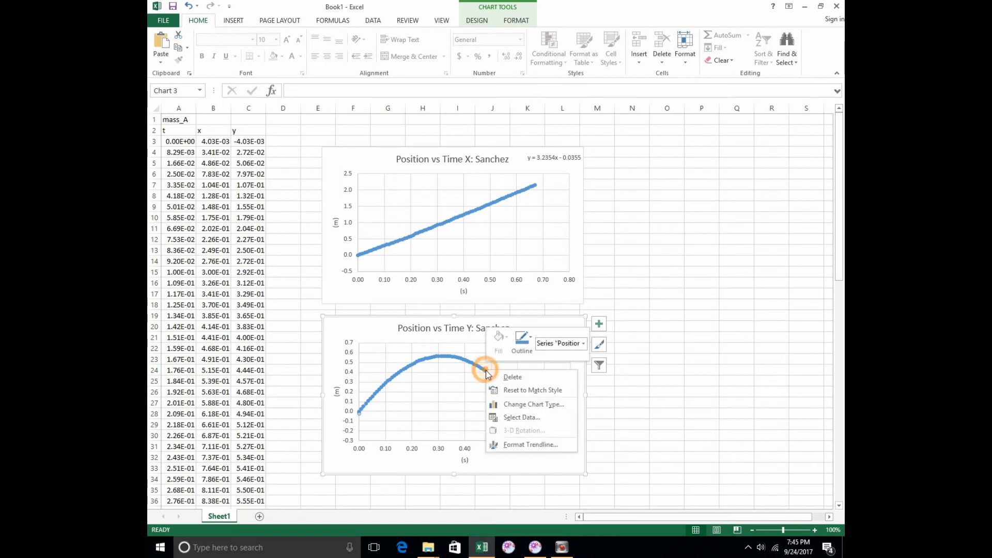
{"action": "left_click", "coordinate": [469, 414]}
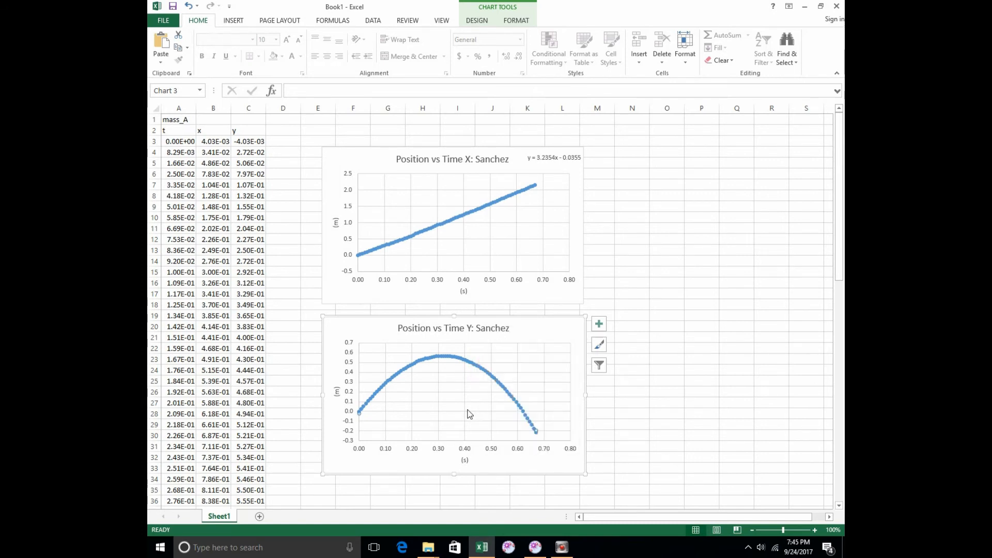
Step: Turn on Display Equation on chart for the Y chart's quadratic trendline
{"action": "right_click", "coordinate": [470, 365]}
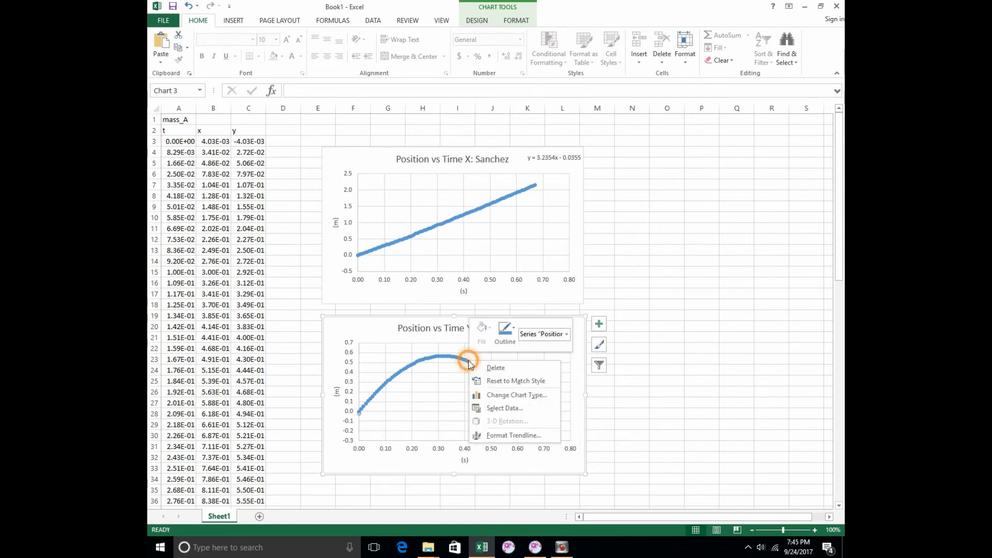
{"action": "left_click", "coordinate": [509, 436]}
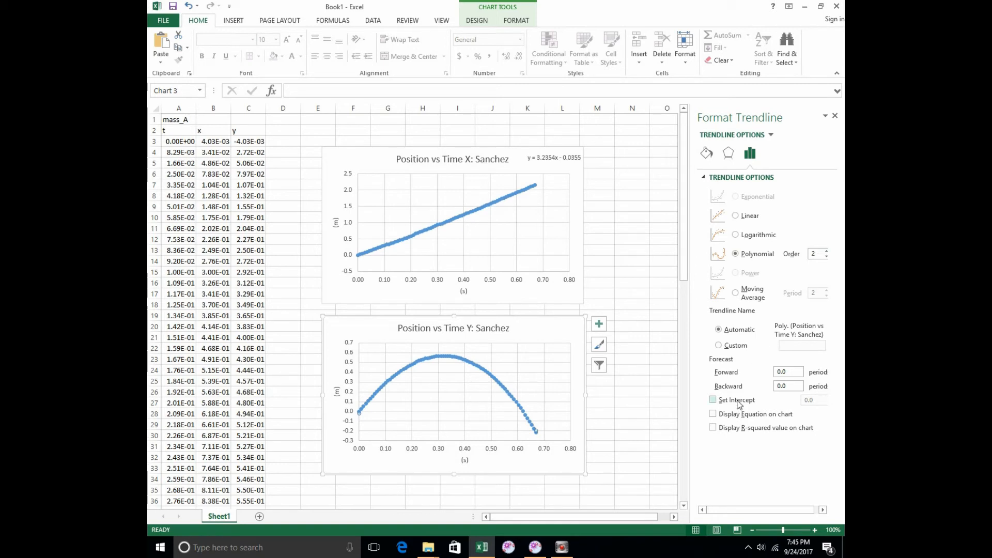
{"action": "left_click", "coordinate": [729, 416]}
{"action": "left_click", "coordinate": [836, 116]}
Step: Move the equation label beside the title at top right and shift the title slightly left
{"action": "left_click", "coordinate": [474, 427]}
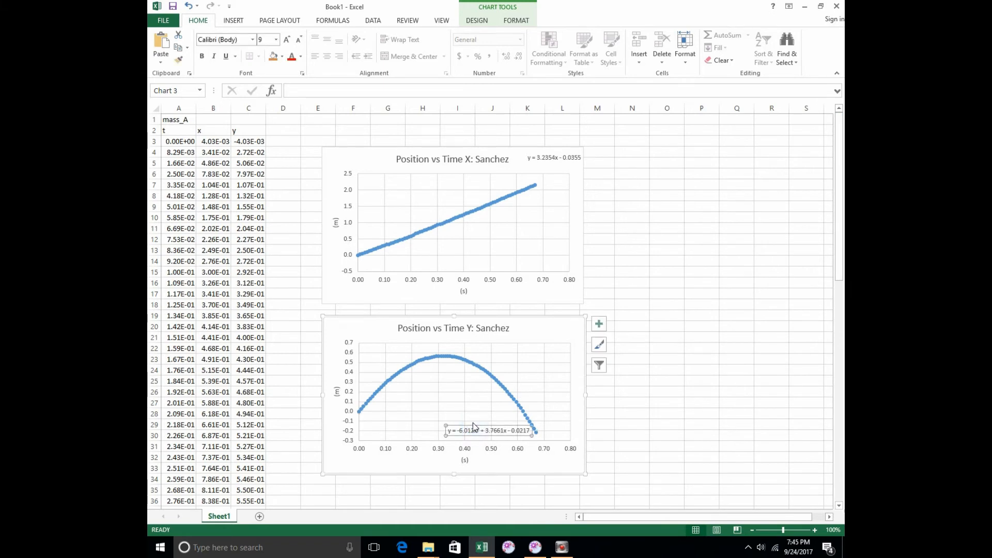
{"action": "left_click_drag", "start_coordinate": [472, 425], "coordinate": [548, 326]}
{"action": "left_click", "coordinate": [464, 333]}
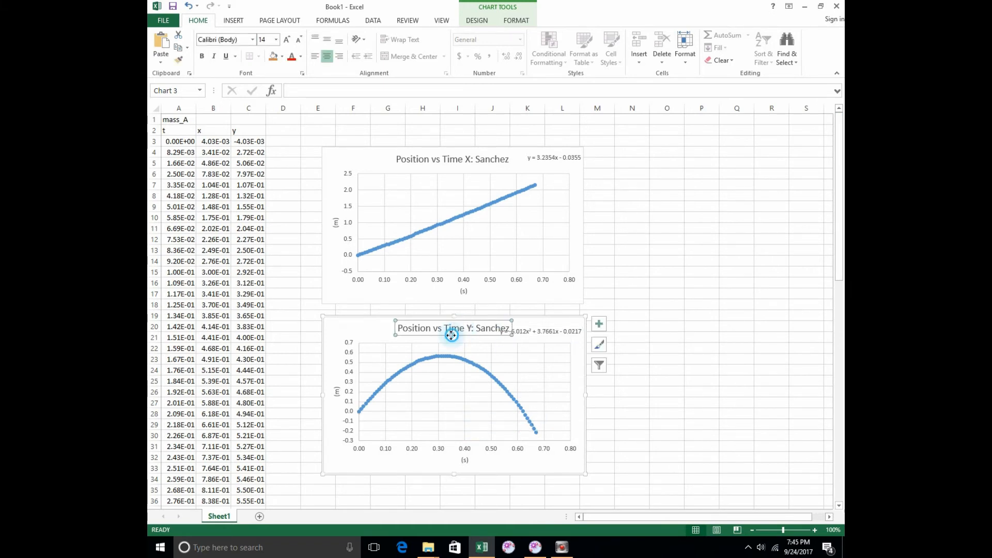
{"action": "left_click_drag", "start_coordinate": [450, 335], "coordinate": [425, 334]}
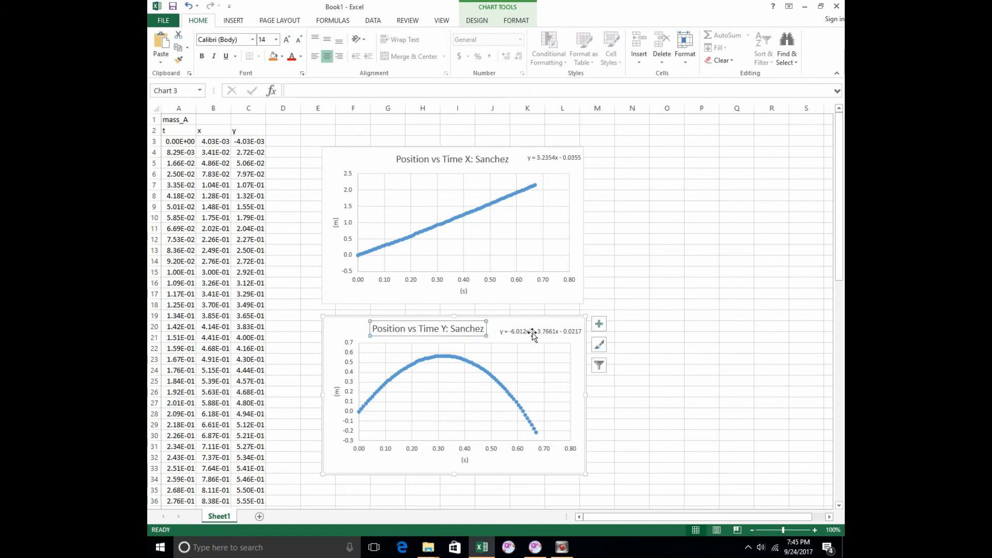
Step: Check the Y chart's data source settings and dismiss them without changes
{"action": "left_click", "coordinate": [486, 373]}
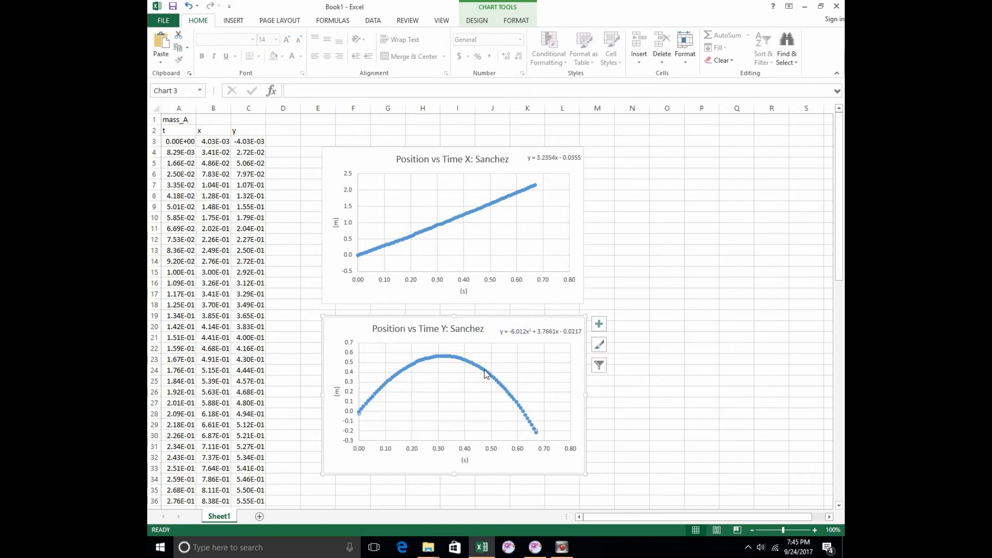
{"action": "right_click", "coordinate": [483, 373]}
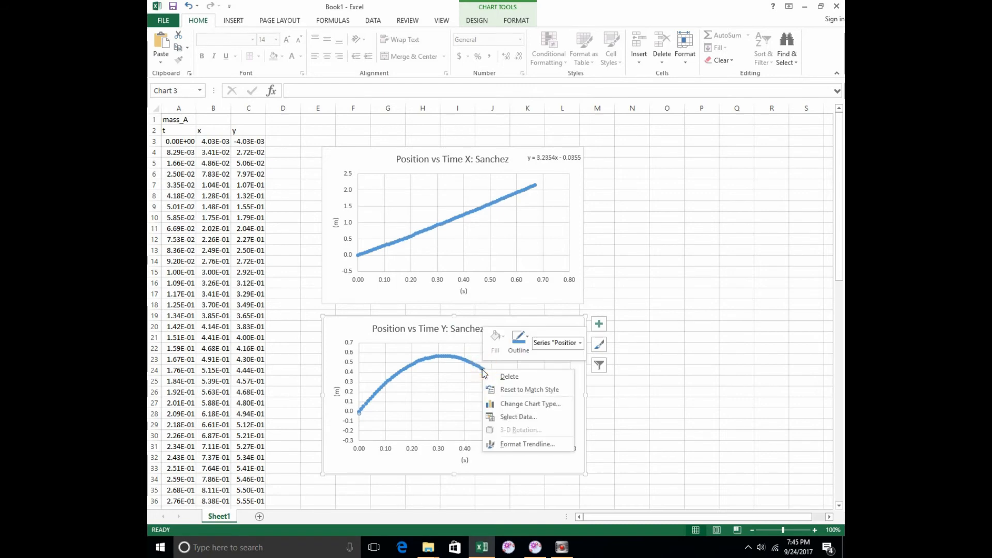
{"action": "left_click", "coordinate": [519, 418]}
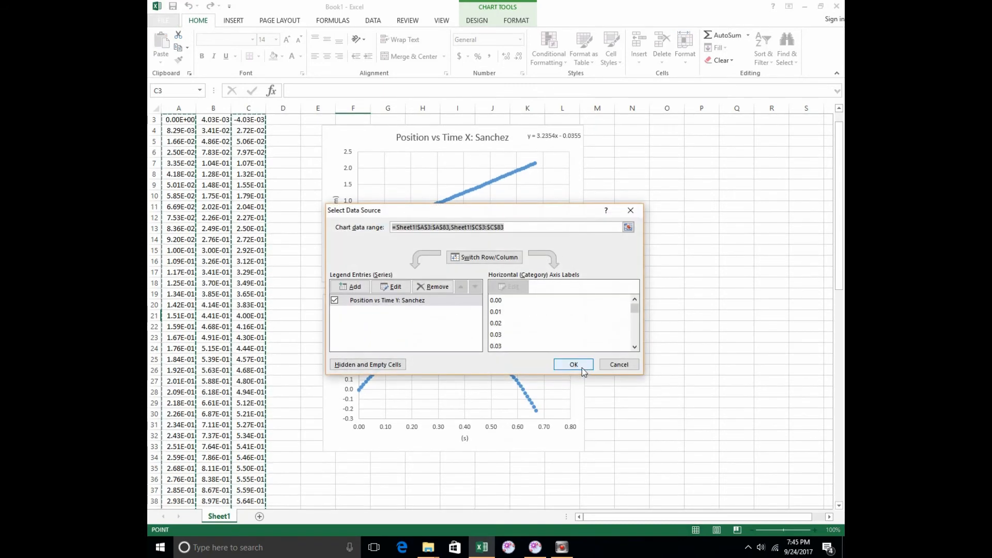
{"action": "left_click", "coordinate": [631, 366]}
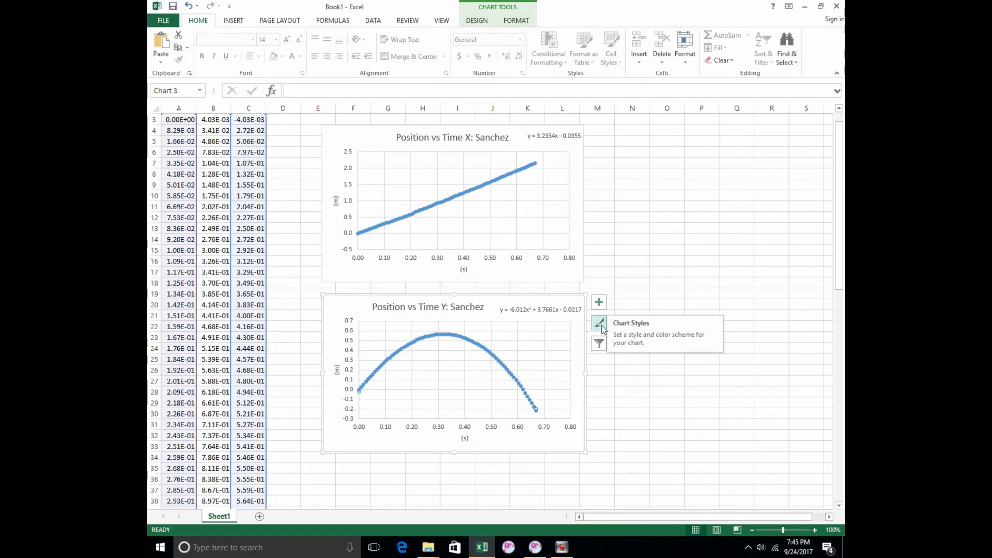
{"action": "left_click", "coordinate": [614, 411]}
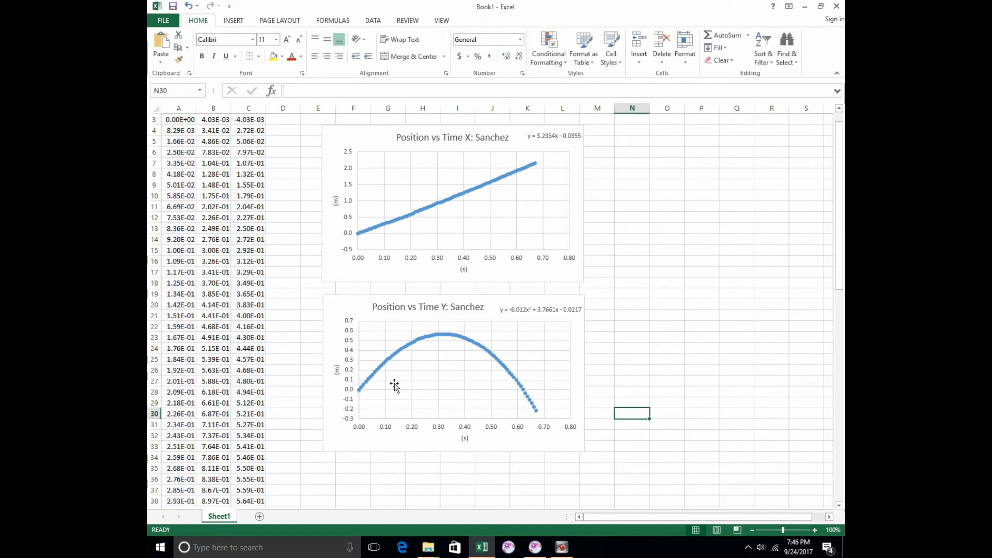
Step: Colour the Y chart's quadratic trendline solid red in its Fill & Line settings
{"action": "left_click", "coordinate": [480, 349]}
{"action": "right_click", "coordinate": [479, 349]}
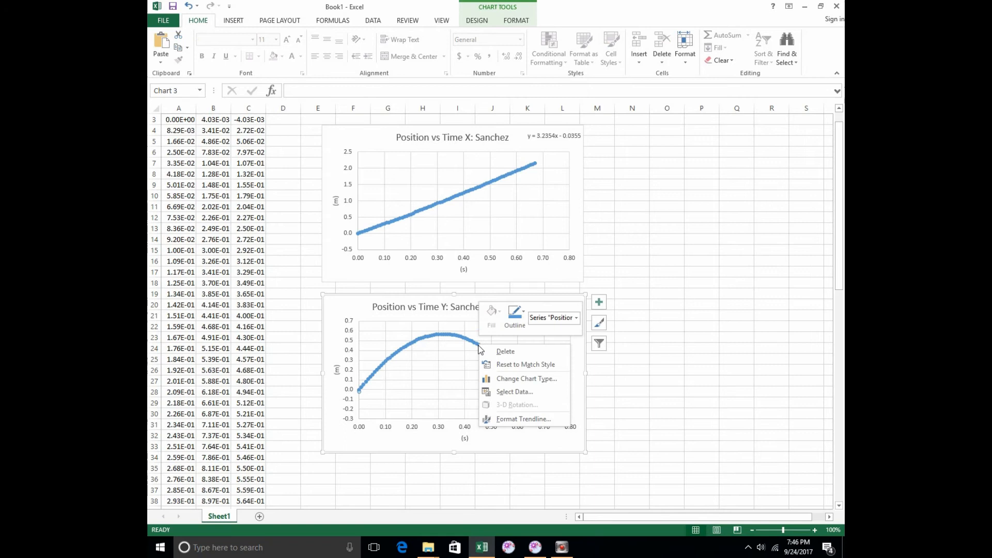
{"action": "left_click", "coordinate": [511, 418]}
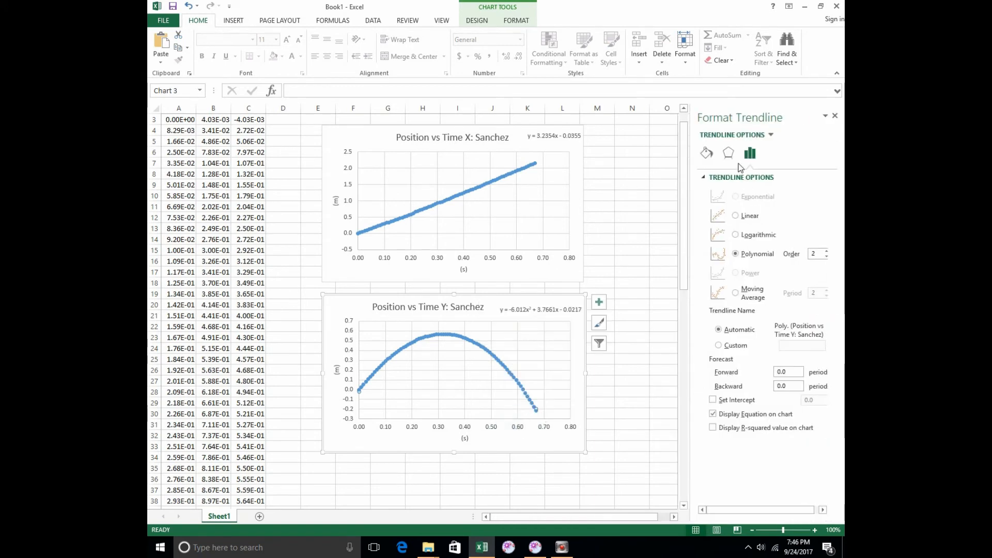
{"action": "left_click", "coordinate": [707, 153]}
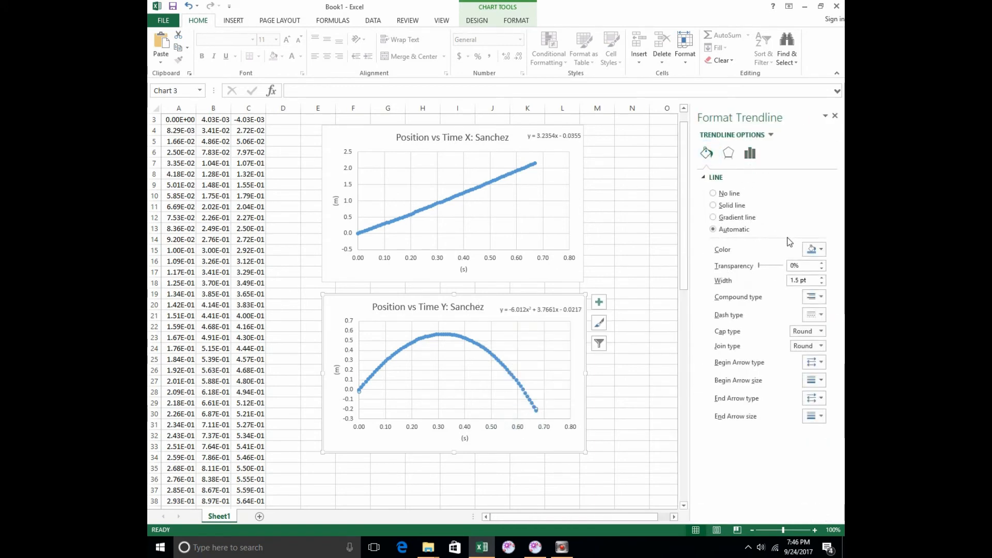
{"action": "left_click", "coordinate": [821, 250]}
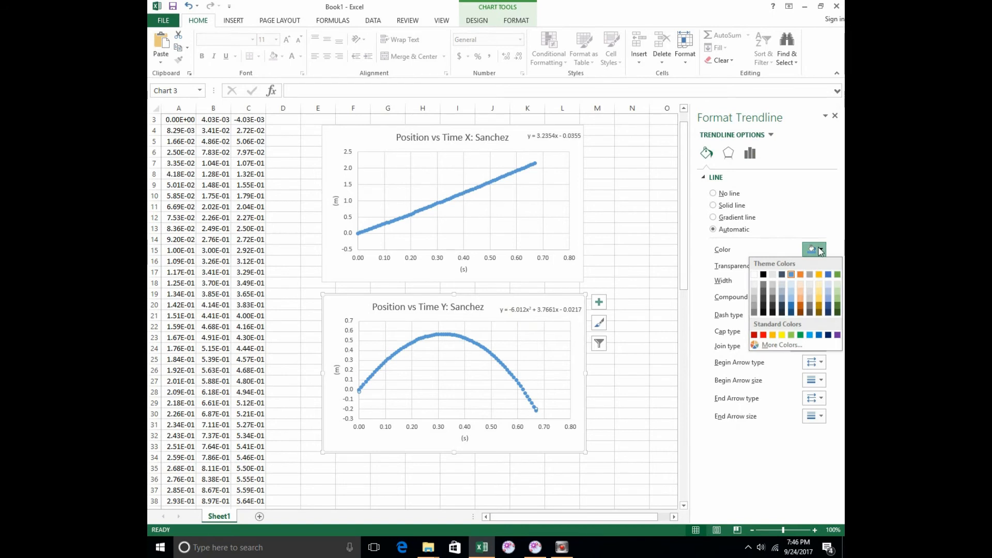
{"action": "left_click", "coordinate": [763, 335]}
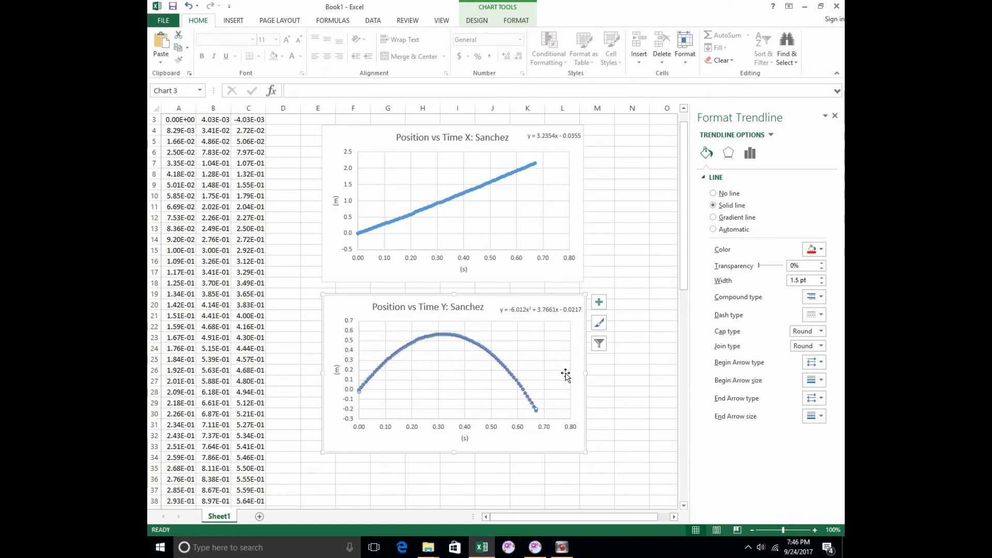
{"action": "left_click", "coordinate": [642, 260]}
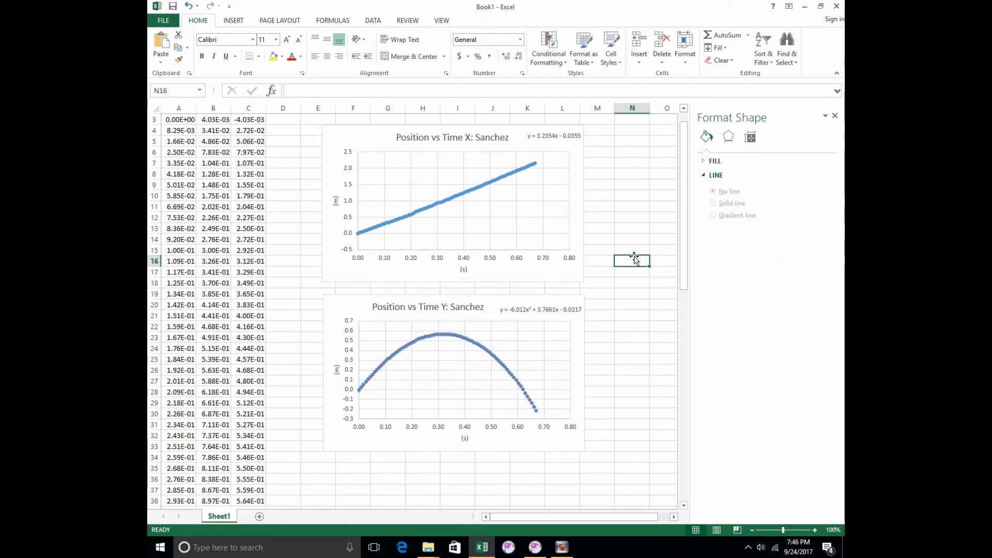
{"action": "left_click", "coordinate": [835, 115]}
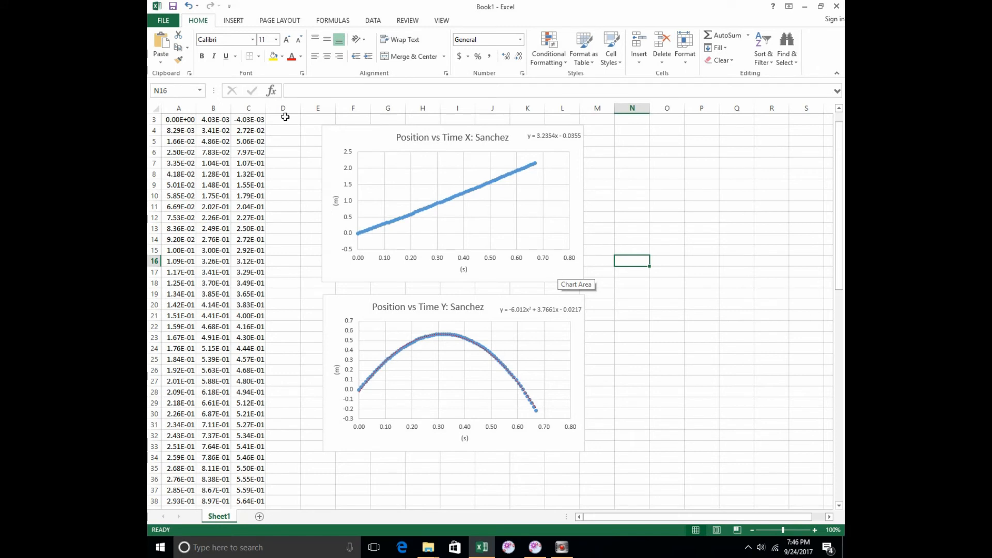
Step: Save the workbook as the student's lab file in Desktop > Tracker_labs > Lab003b > Student_data
{"action": "left_click", "coordinate": [161, 21]}
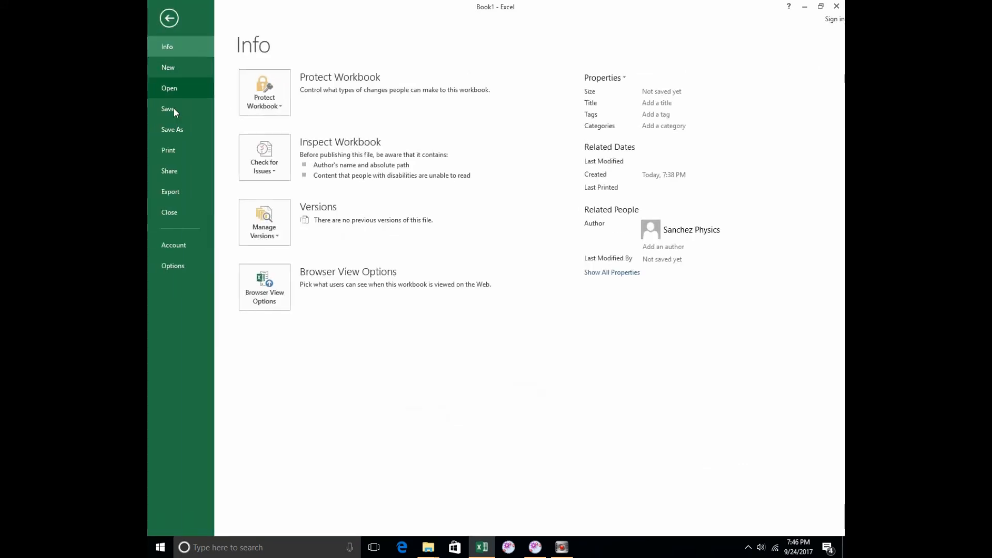
{"action": "left_click", "coordinate": [173, 129]}
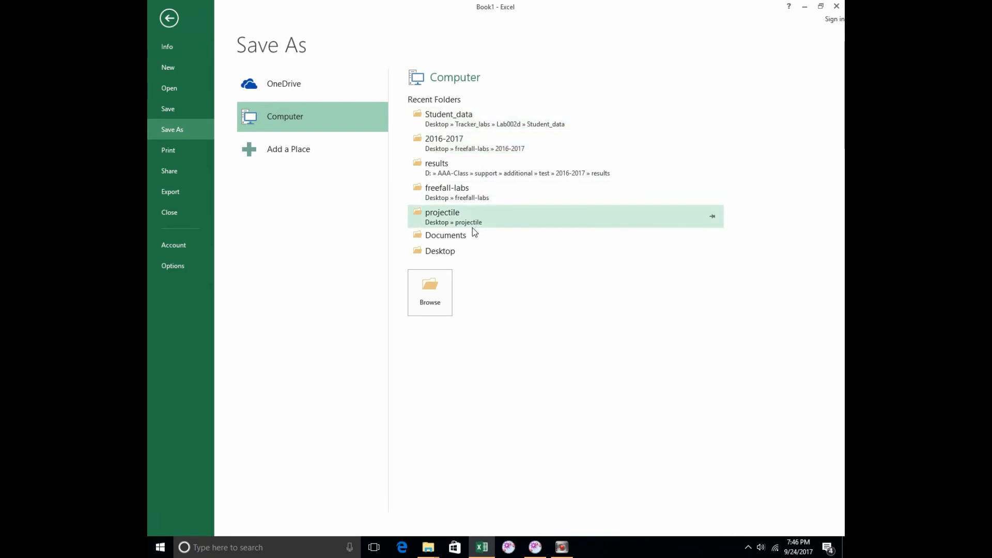
{"action": "left_click", "coordinate": [425, 299]}
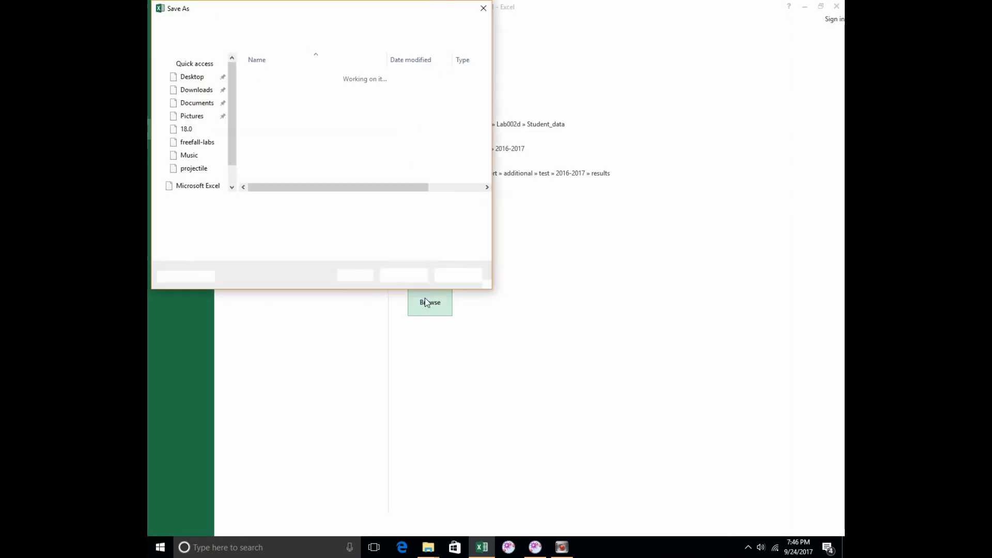
{"action": "left_click", "coordinate": [199, 98]}
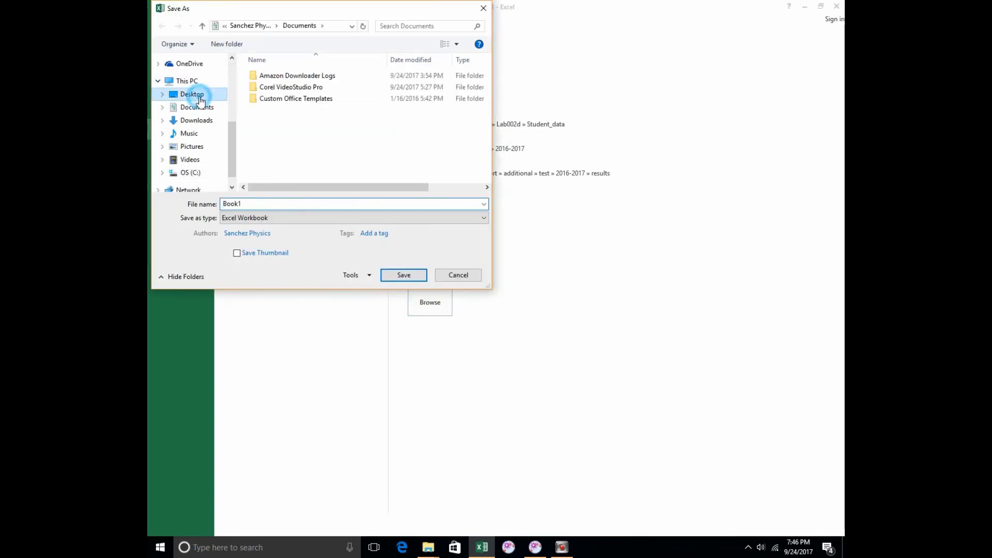
{"action": "double_click", "coordinate": [295, 98]}
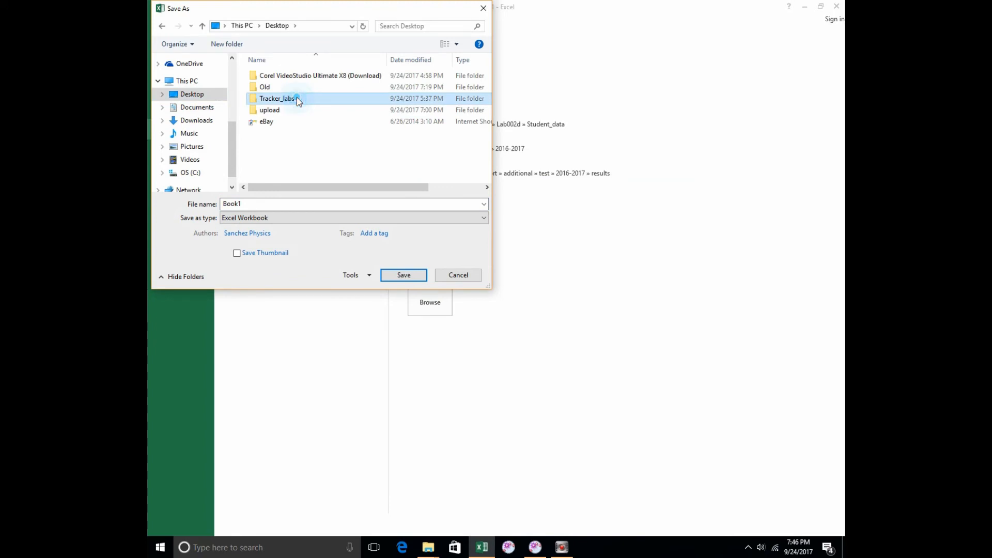
{"action": "double_click", "coordinate": [272, 88]}
{"action": "double_click", "coordinate": [276, 76]}
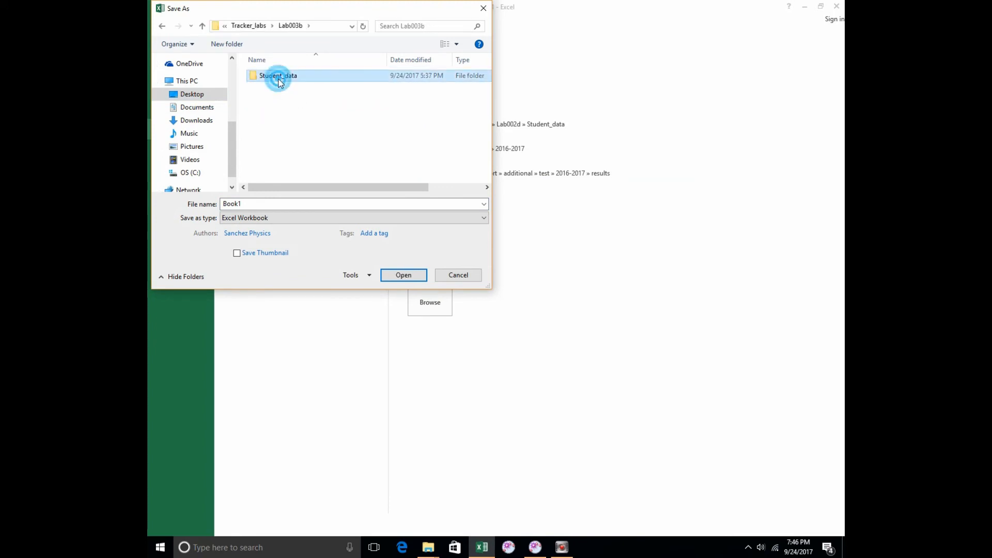
{"action": "double_click", "coordinate": [267, 203]}
{"action": "type", "text": "2017-essanchez-L003b"}
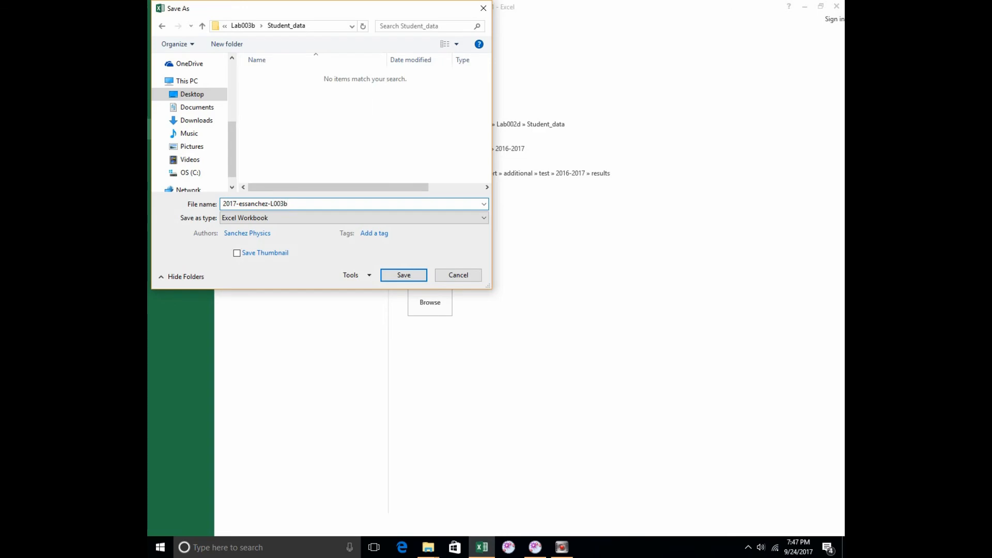
{"action": "key", "text": "Return"}
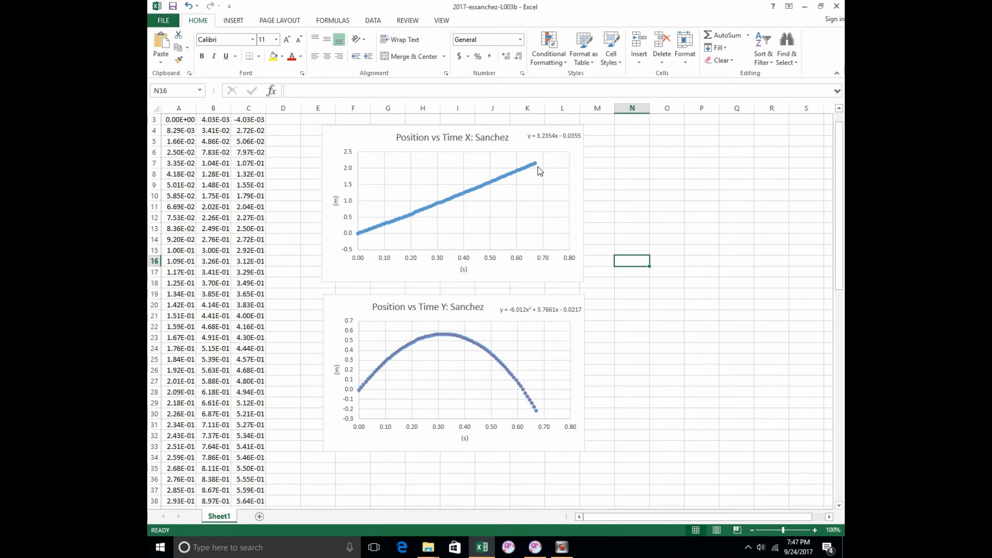
{"action": "mouse_move", "coordinate": [537, 167]}
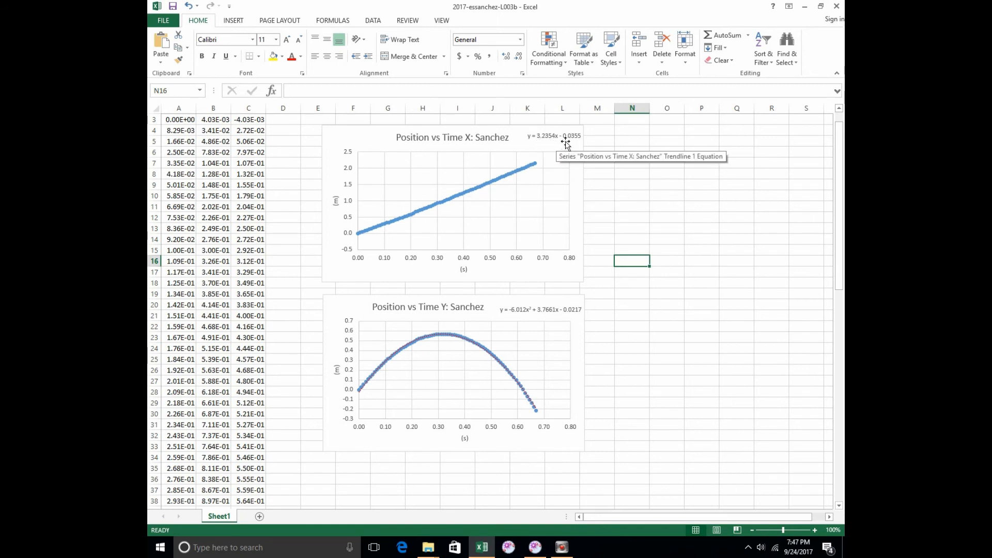
{"action": "left_click", "coordinate": [498, 308]}
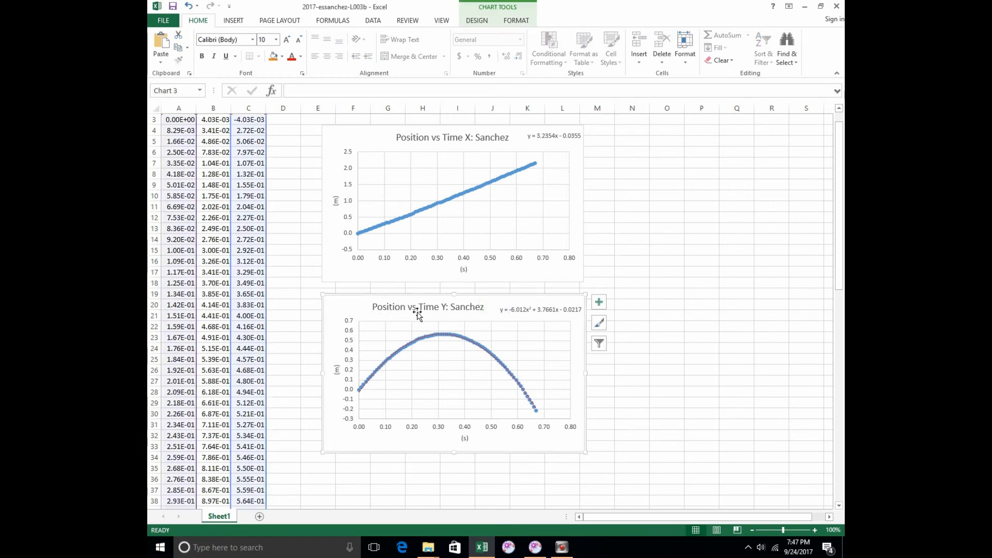